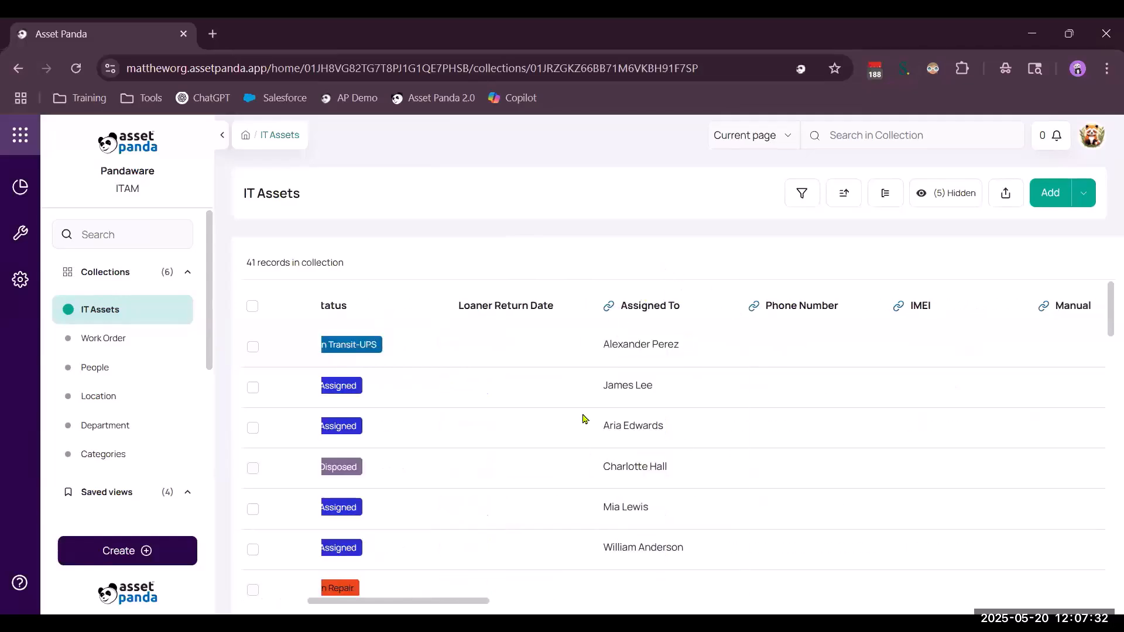
# Scroll across the IT Assets table columns to review them.
pyautogui.hscroll(6, 584, 419)
pyautogui.hscroll(6, 584, 419)
pyautogui.hscroll(6, 583, 420)
pyautogui.hscroll(6, 583, 419)
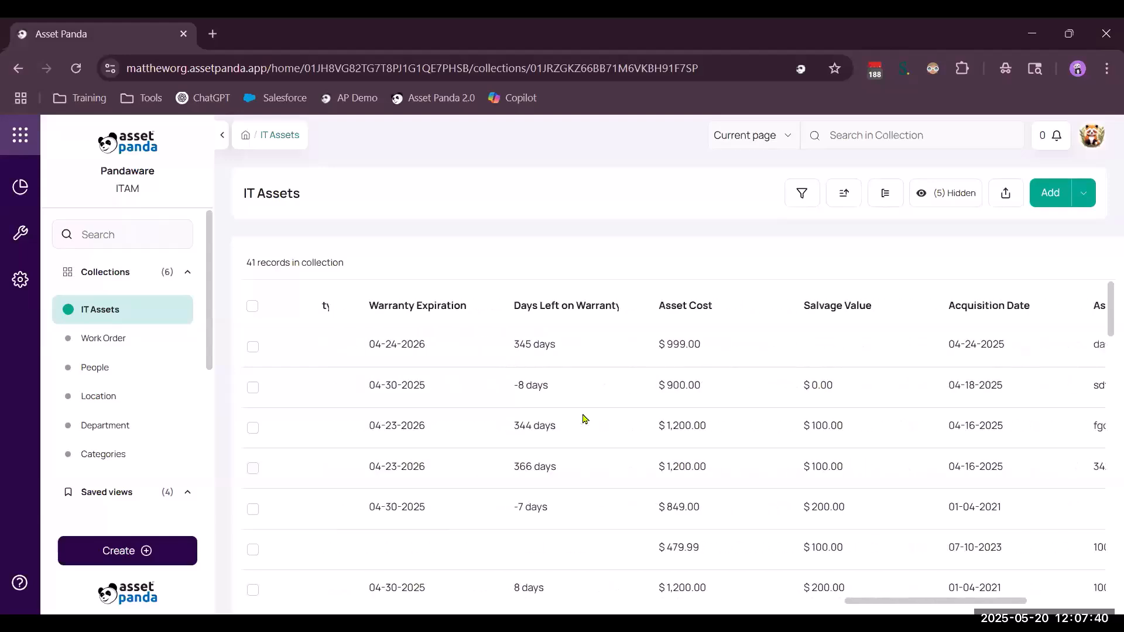
pyautogui.hscroll(2, 584, 419)
pyautogui.hscroll(5, 584, 419)
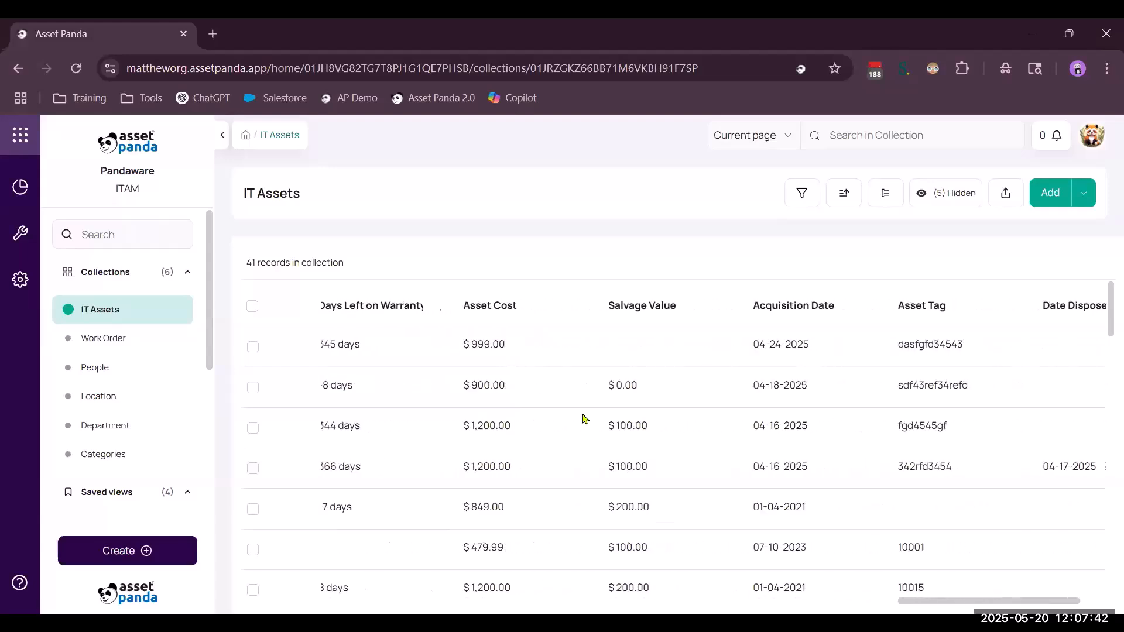
pyautogui.hscroll(-3, 584, 419)
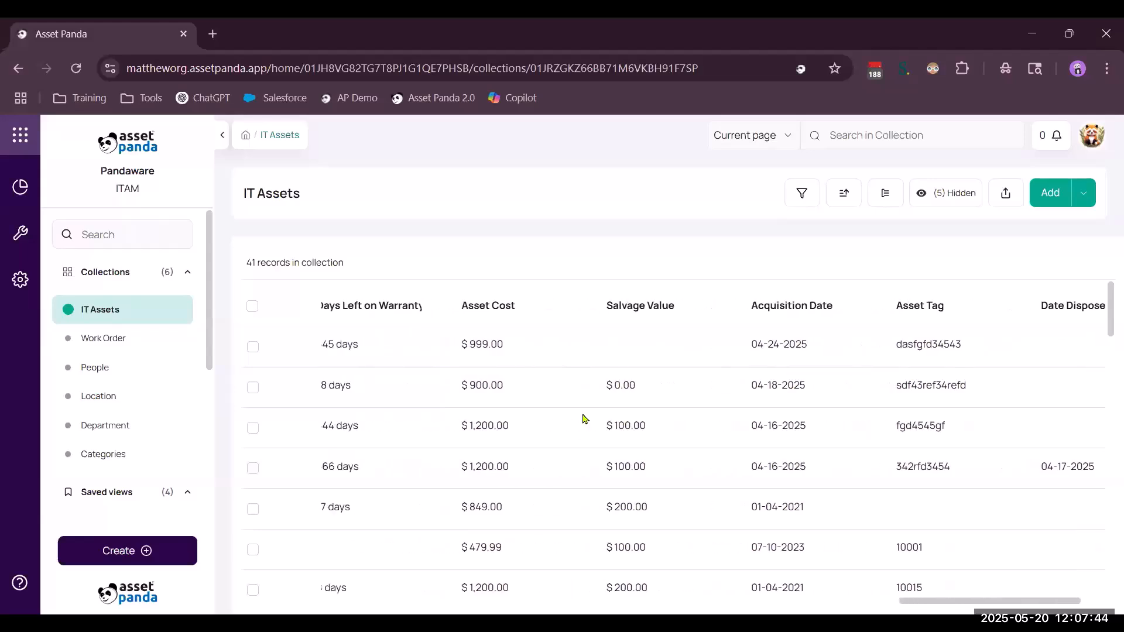
# Start adding a Text field beside the Asset Cost column, then cancel it.
pyautogui.click(579, 307)
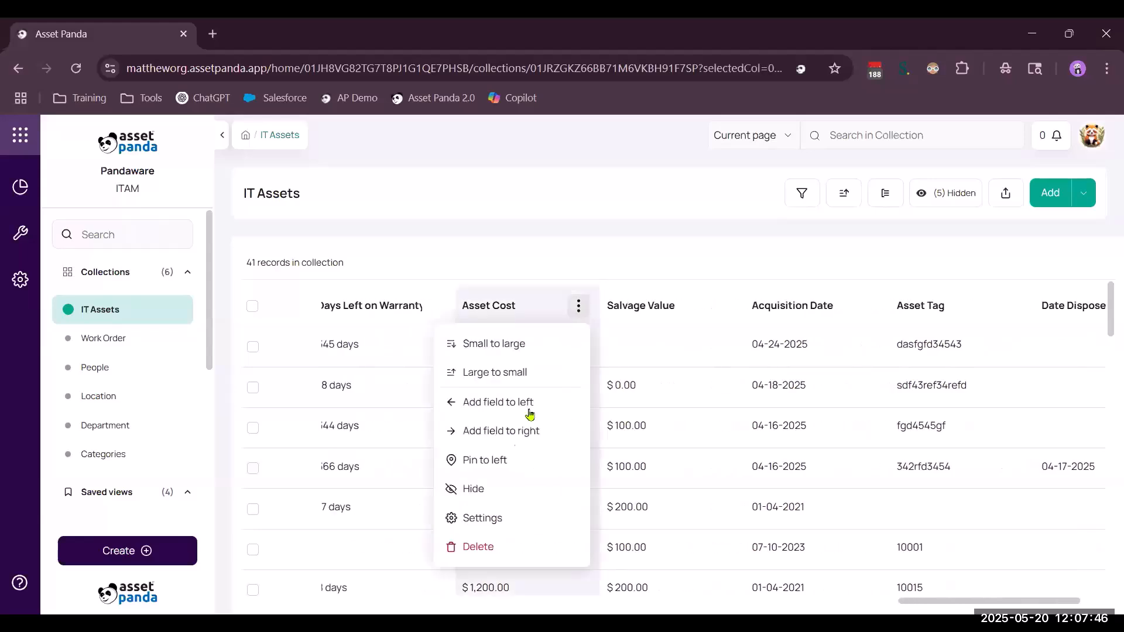
pyautogui.click(522, 430)
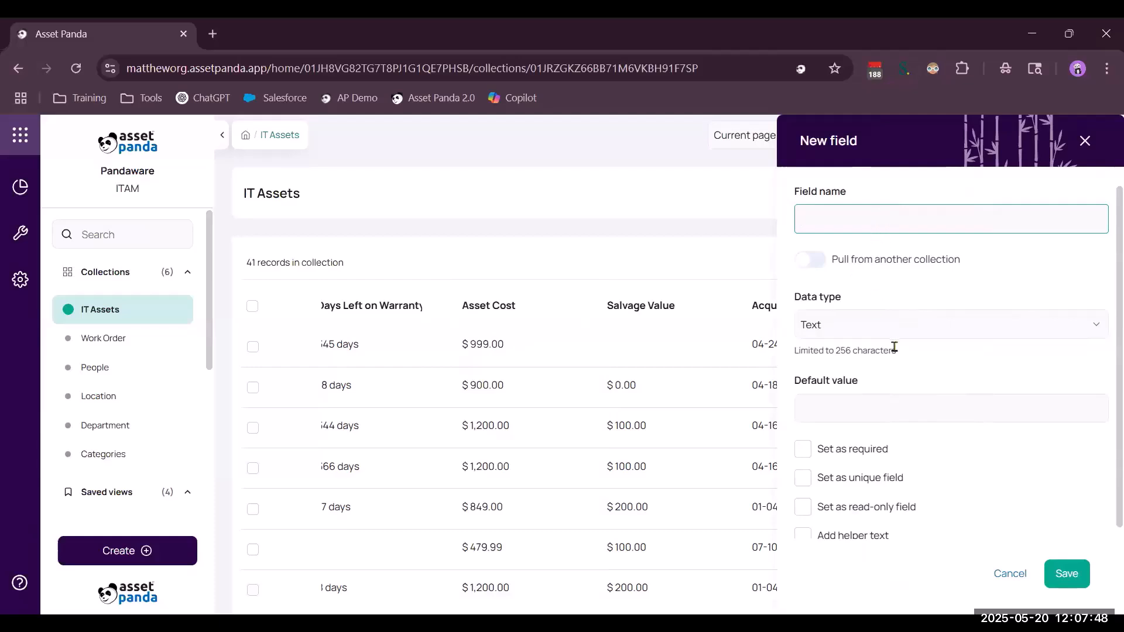
pyautogui.click(891, 324)
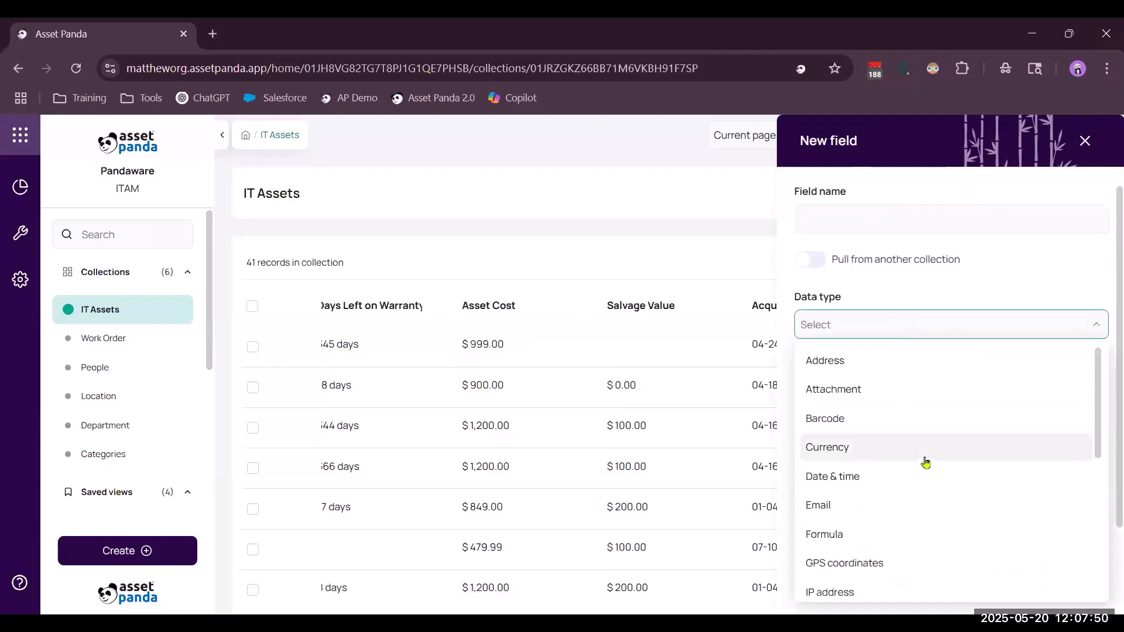
pyautogui.scroll(-1, 924, 462)
pyautogui.scroll(-5, 925, 462)
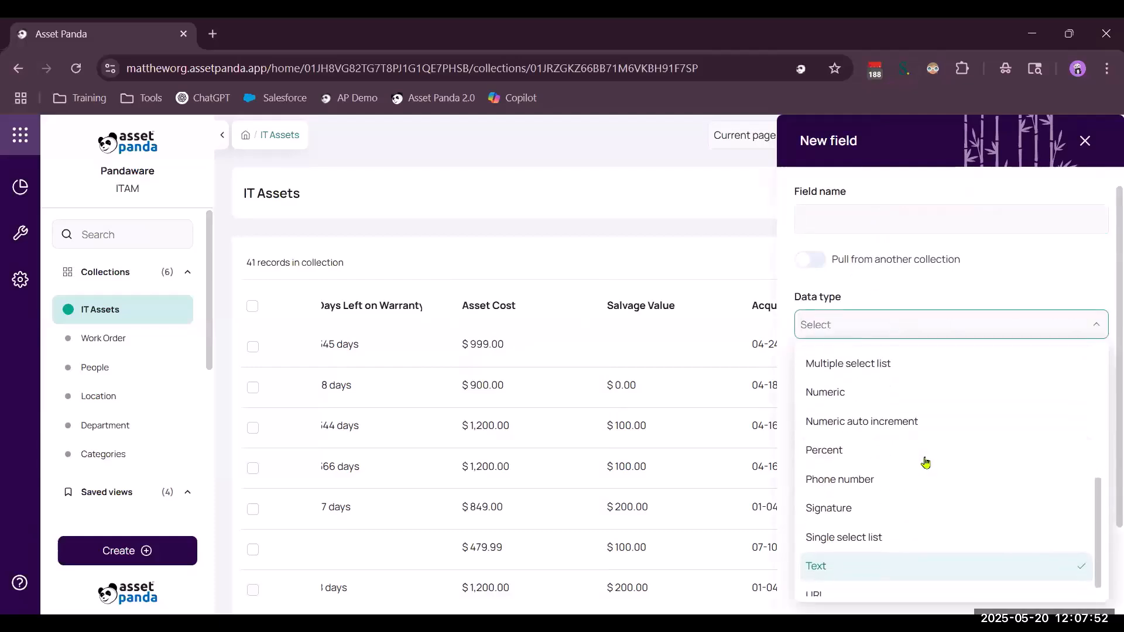
pyautogui.click(1016, 244)
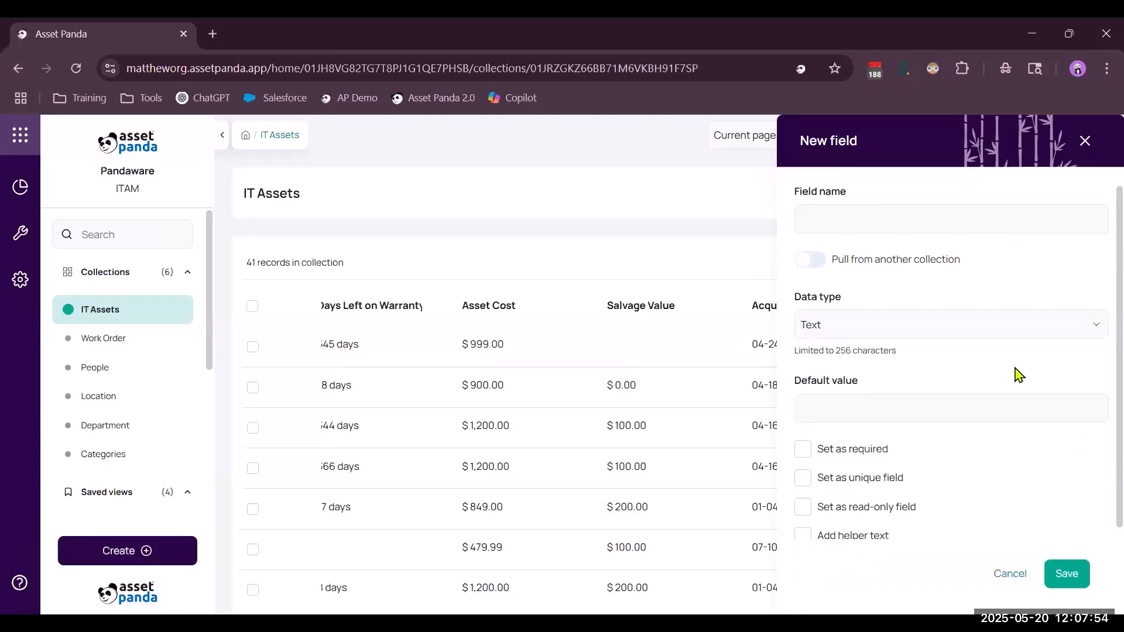
pyautogui.click(1009, 574)
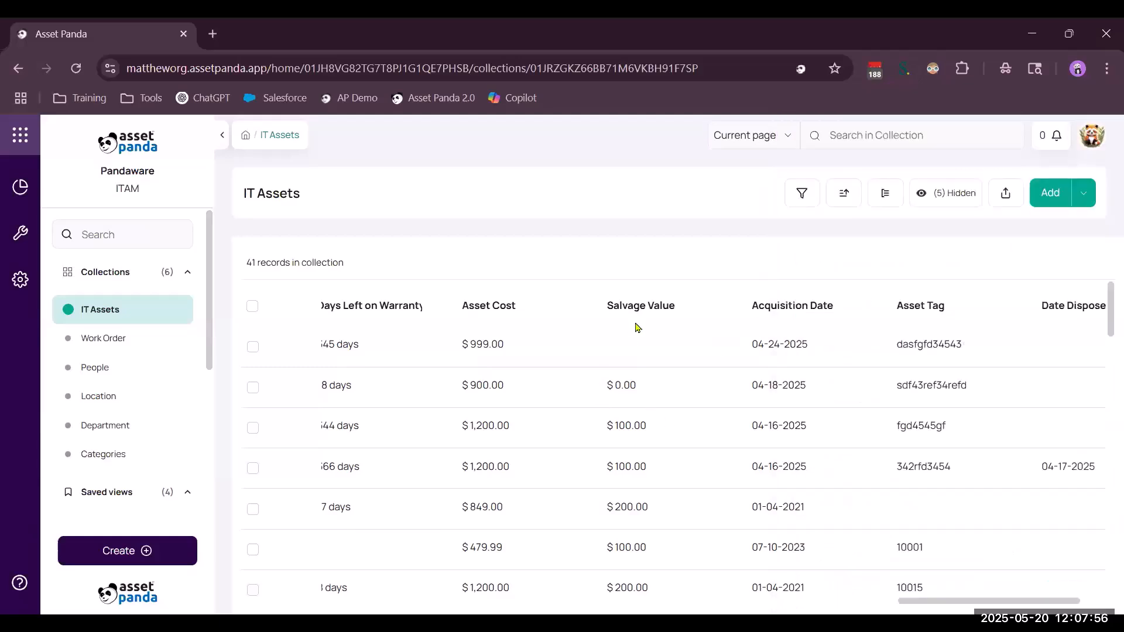
# Glance at the Location collection and return to IT Assets.
pyautogui.hscroll(-10, 570, 365)
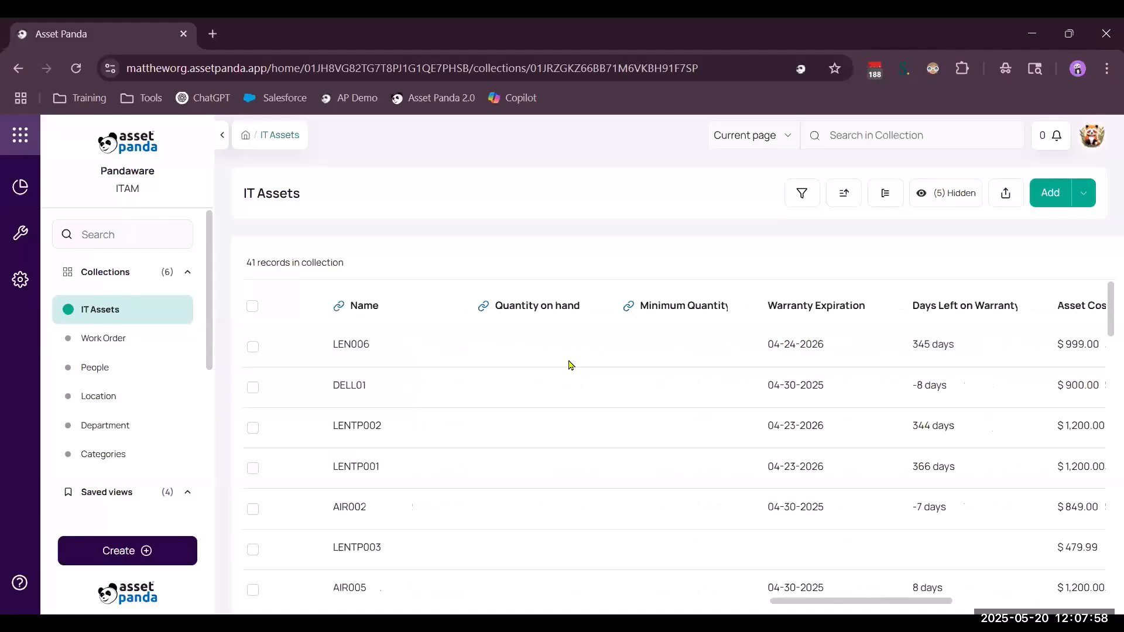
pyautogui.hscroll(-10, 571, 364)
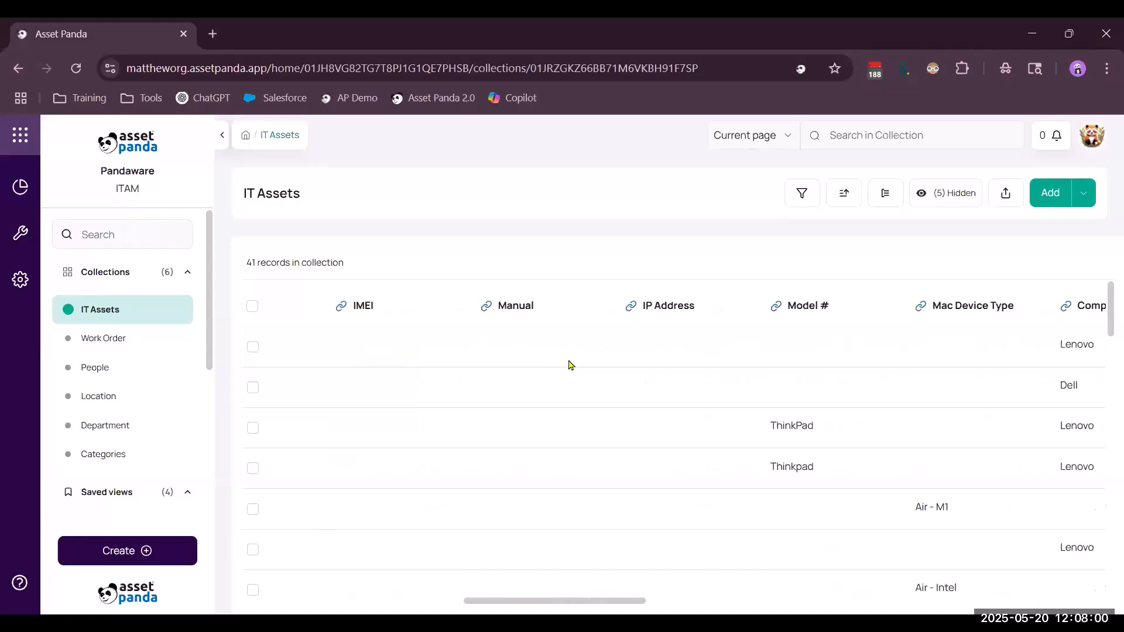
pyautogui.hscroll(-5, 571, 364)
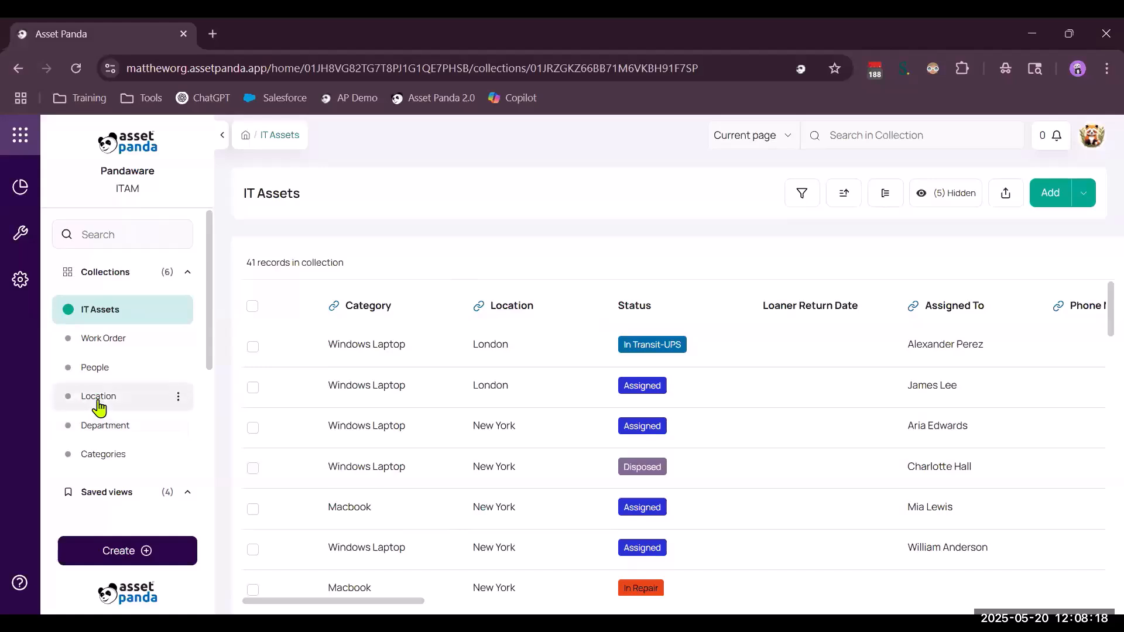
pyautogui.click(99, 402)
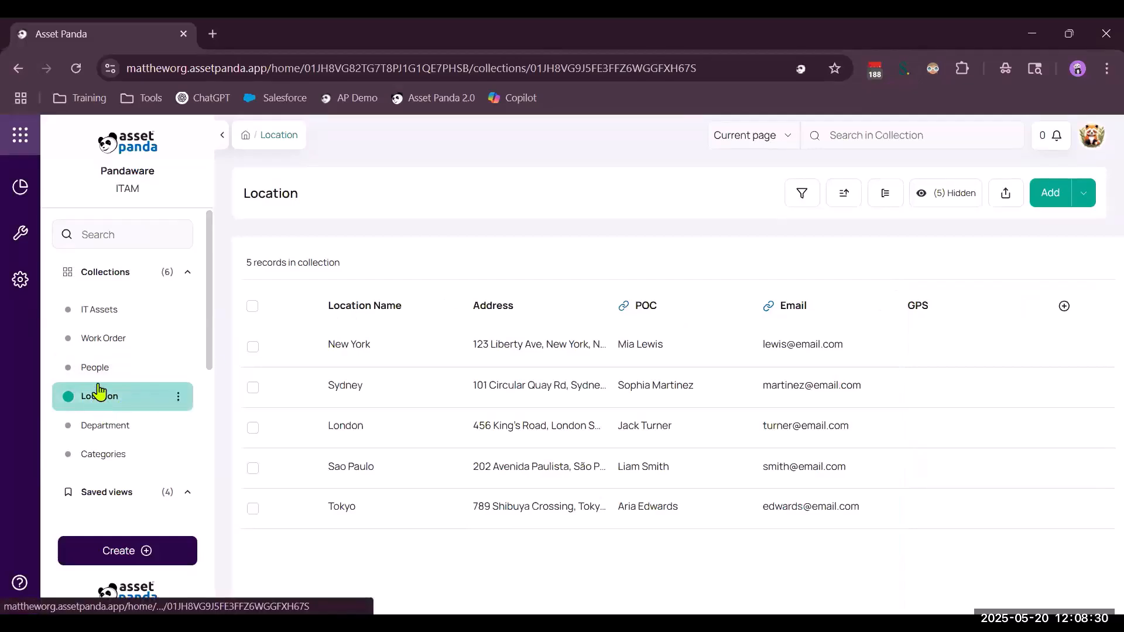
pyautogui.click(100, 314)
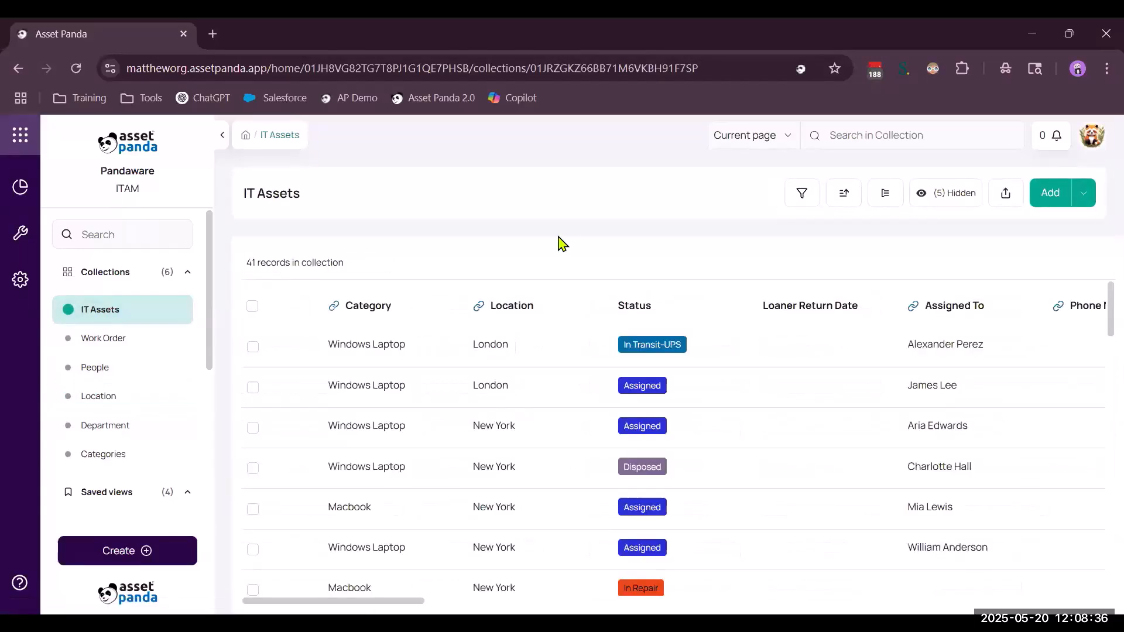
# Filter IT Assets to Location is equal to New York and scroll the 20 results.
pyautogui.click(801, 202)
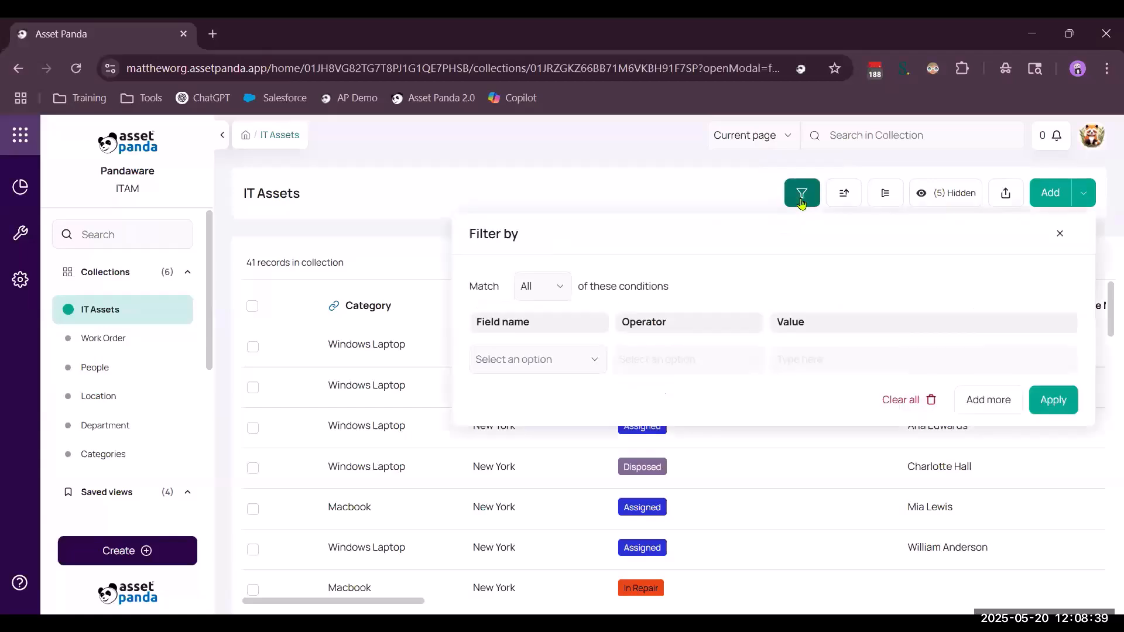
pyautogui.click(578, 353)
pyautogui.click(530, 423)
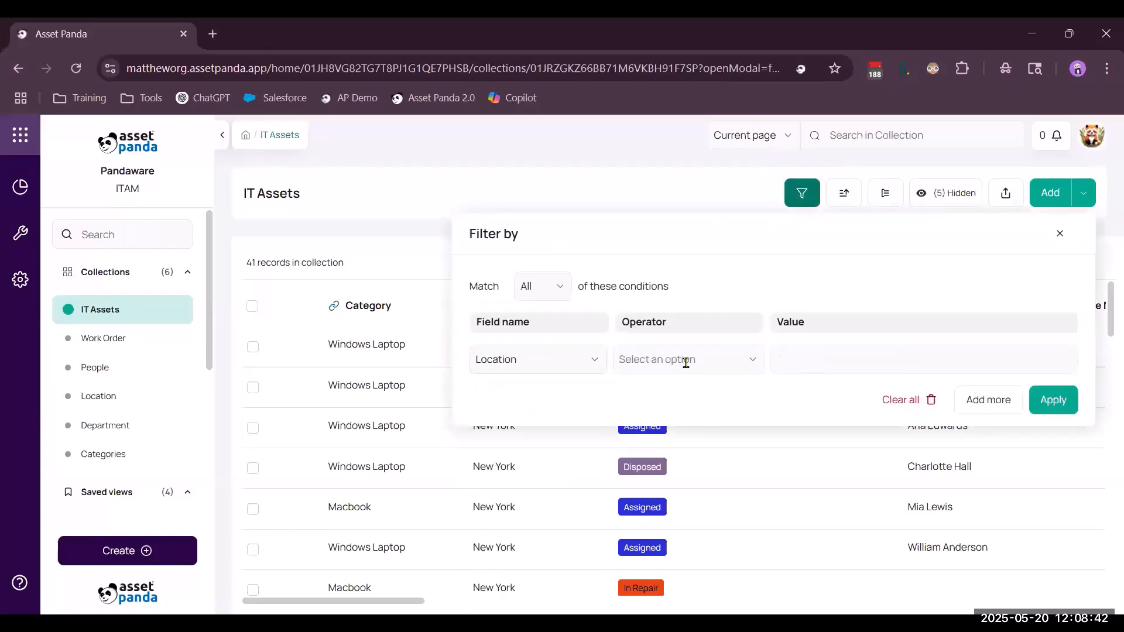
pyautogui.click(683, 362)
pyautogui.click(681, 408)
pyautogui.click(840, 361)
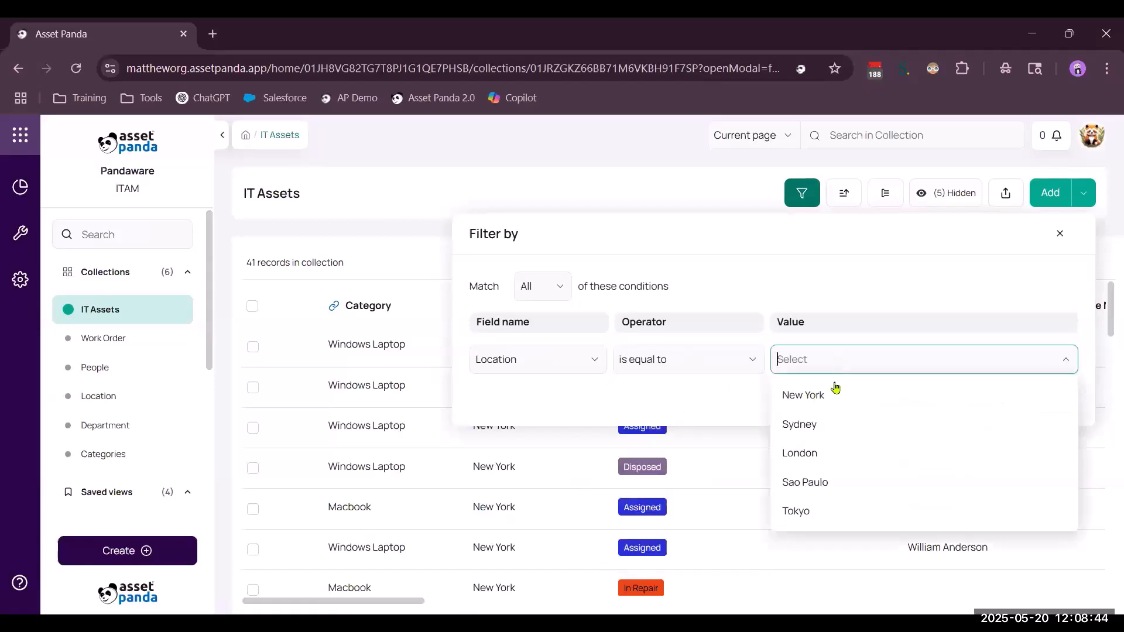
pyautogui.click(836, 388)
pyautogui.click(1035, 398)
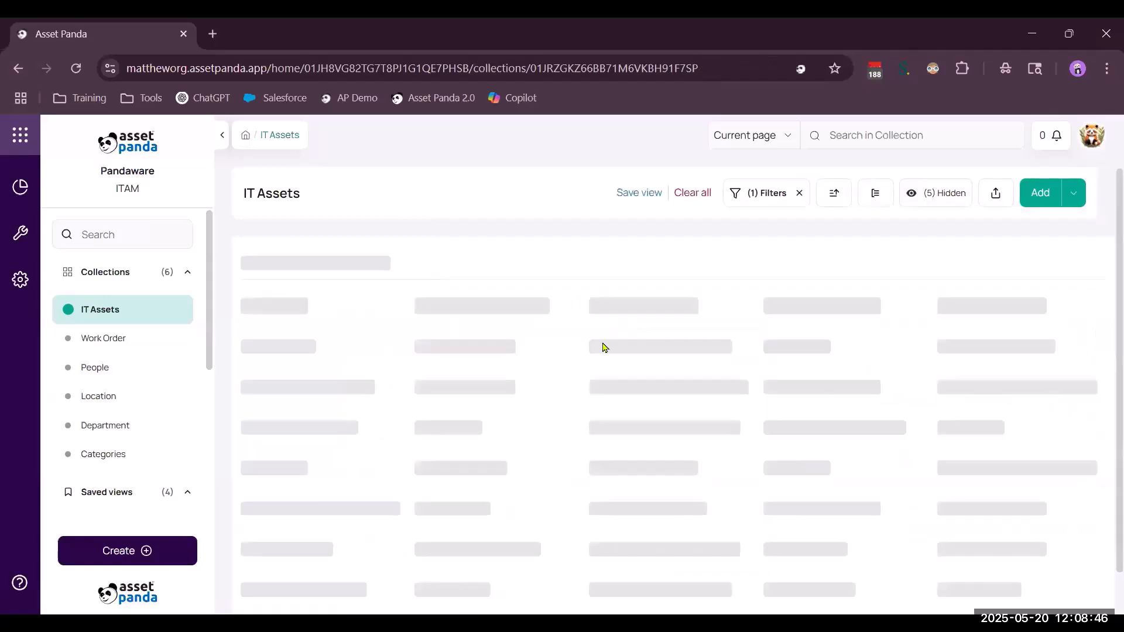
pyautogui.scroll(-10, 698, 485)
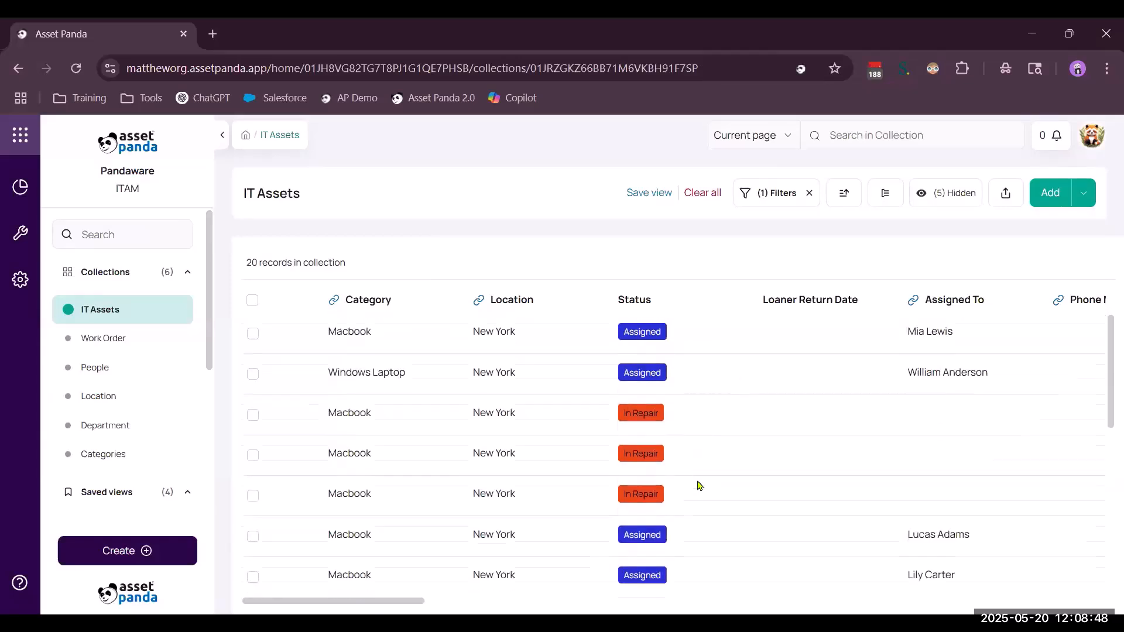
pyautogui.scroll(-3, 698, 485)
pyautogui.scroll(10, 698, 485)
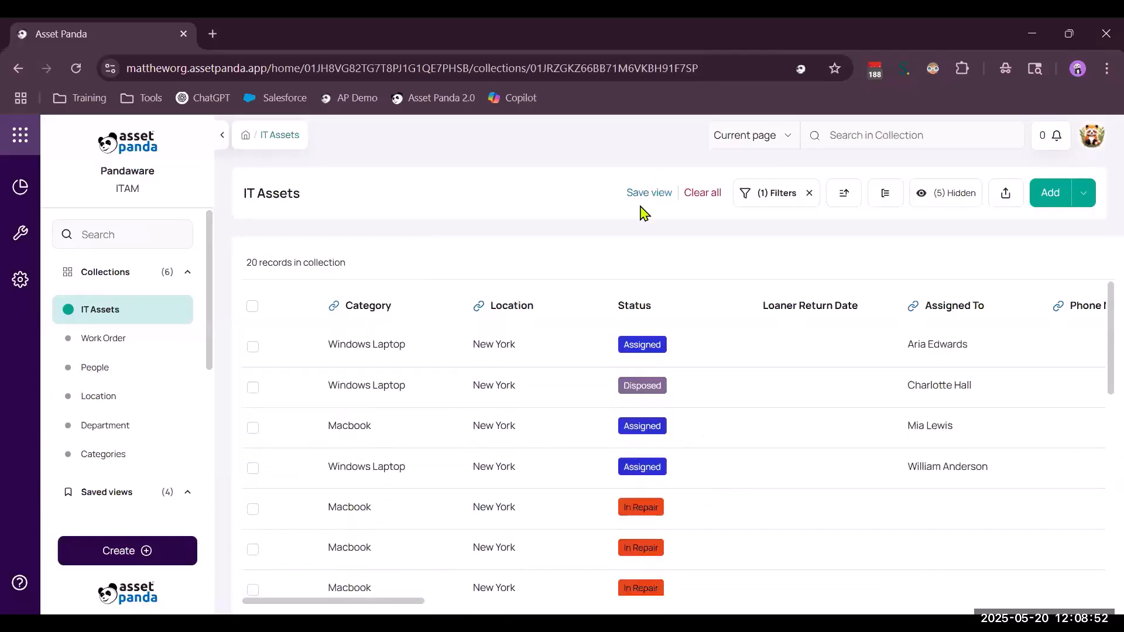
pyautogui.scroll(-1, 159, 423)
pyautogui.scroll(-1, 158, 422)
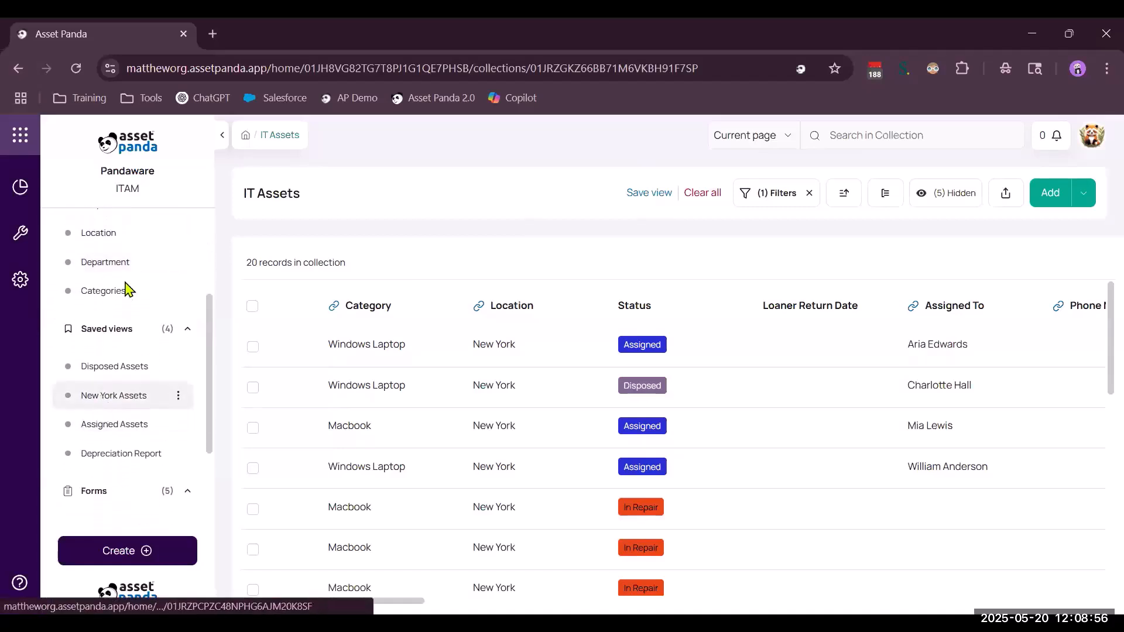
# Open the New York Assets saved view and check its sharing options without sharing it.
pyautogui.click(76, 398)
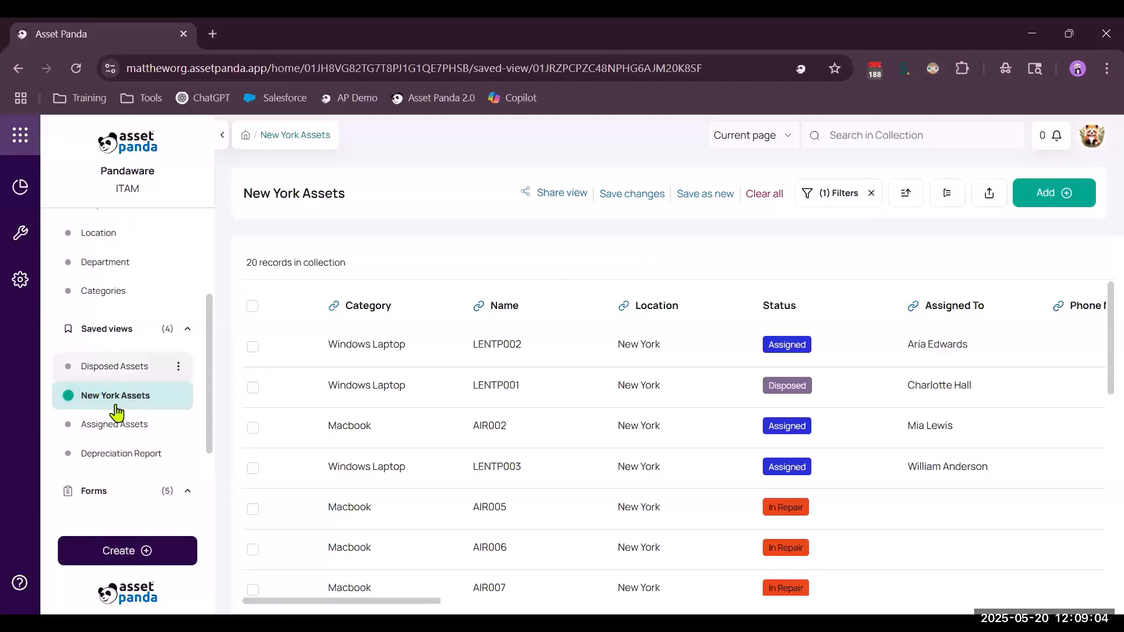
pyautogui.click(550, 195)
pyautogui.click(880, 290)
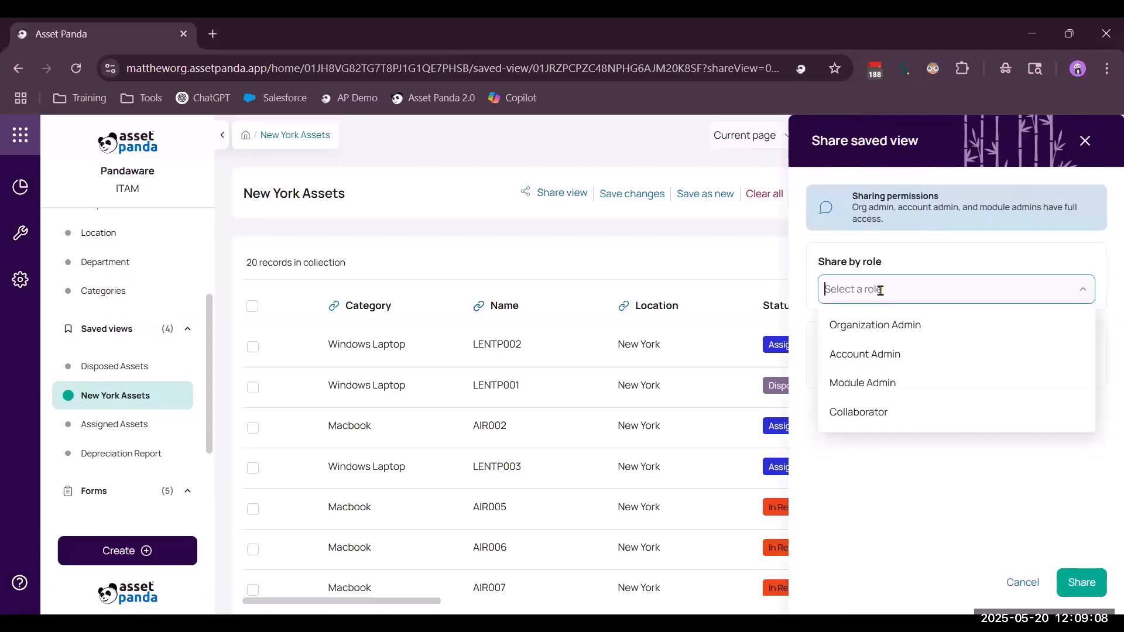
pyautogui.click(899, 467)
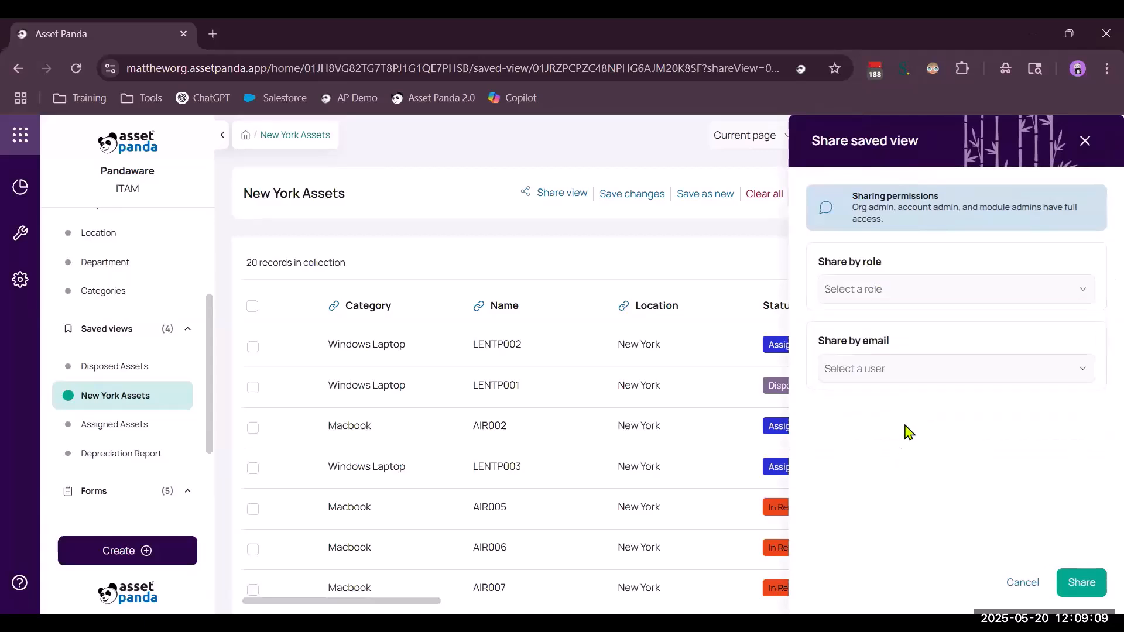
pyautogui.click(893, 367)
pyautogui.click(897, 346)
pyautogui.click(1020, 584)
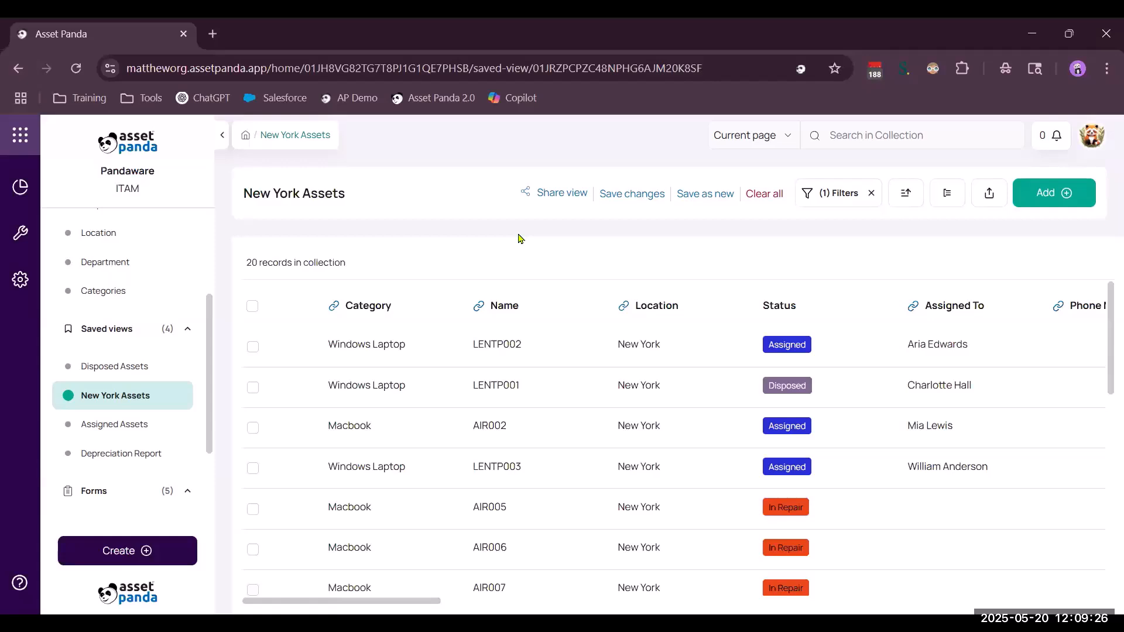
pyautogui.scroll(3, 117, 389)
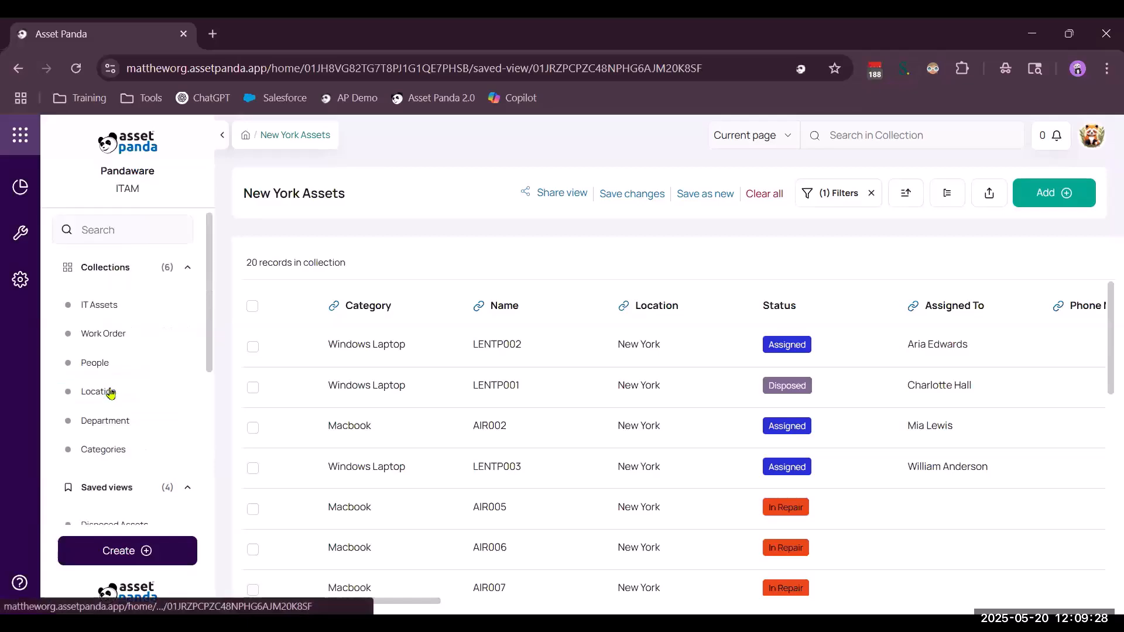
# Return to the IT Assets collection, still filtered to New York, and scroll the sidebar to Forms.
pyautogui.click(93, 311)
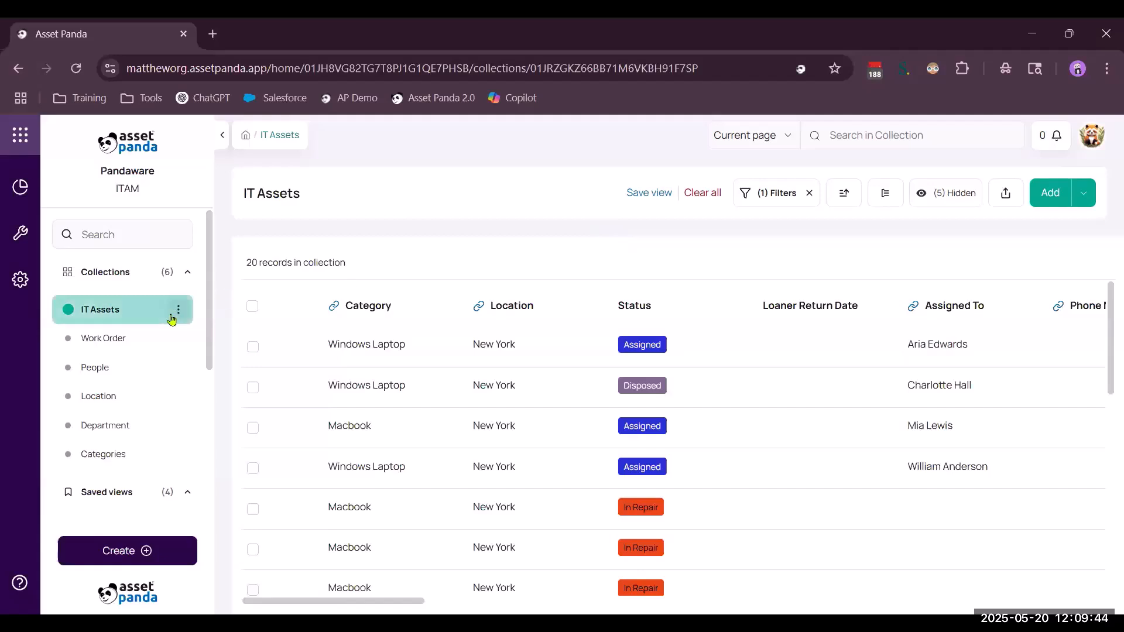
pyautogui.scroll(-1, 141, 310)
pyautogui.scroll(-5, 117, 404)
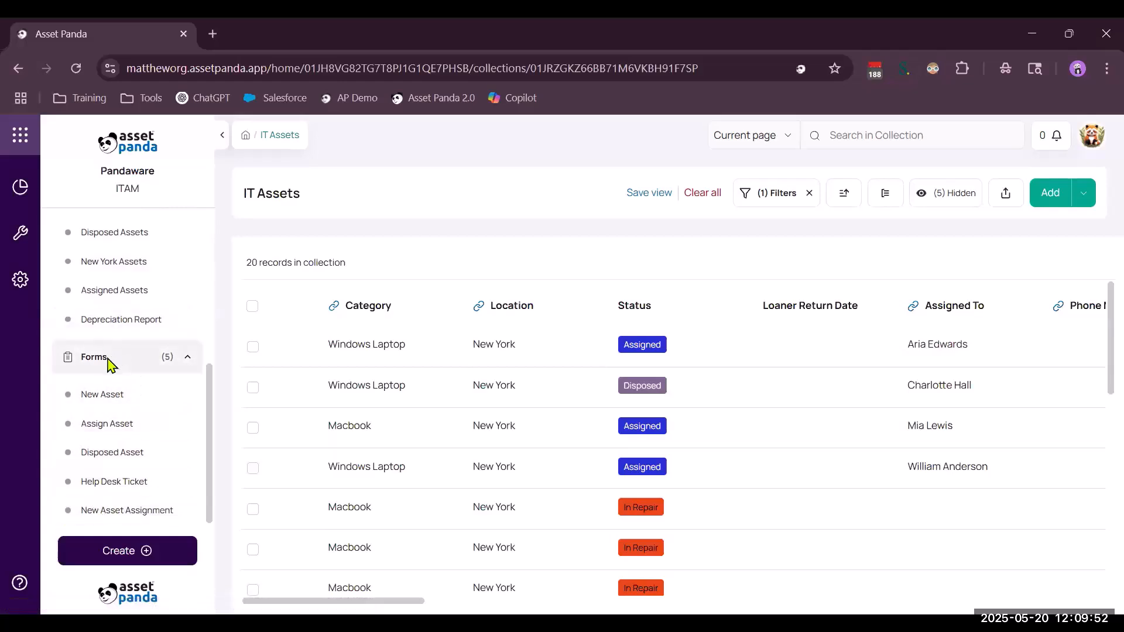
# Open the Help Desk Ticket form and set the requester, Repair ticket type and asset AIR002.
pyautogui.click(125, 488)
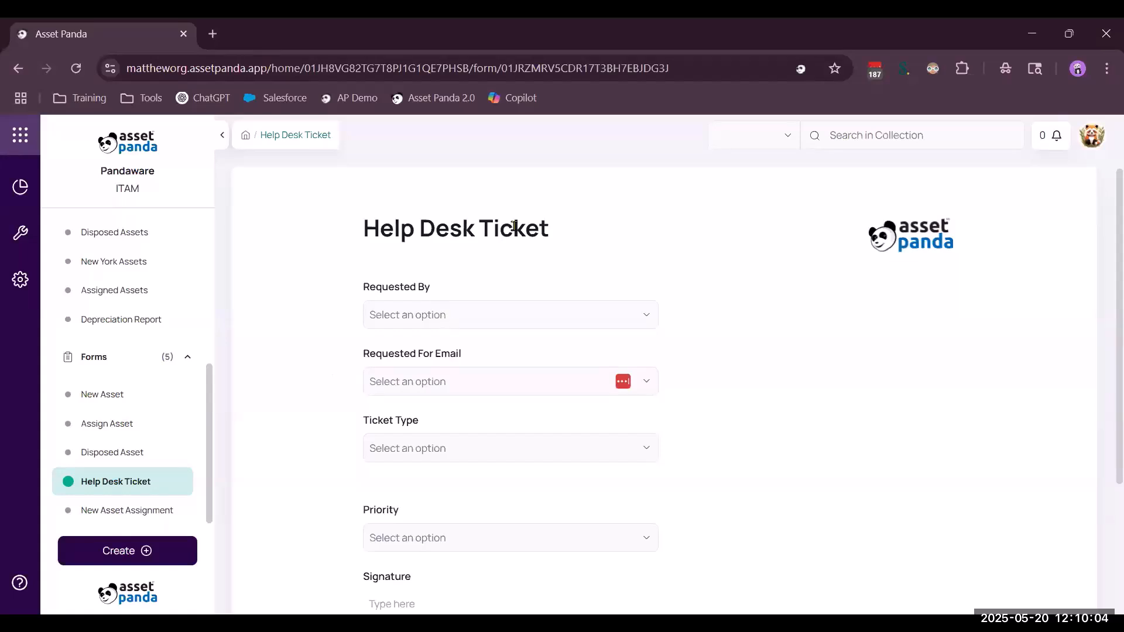
pyautogui.click(430, 317)
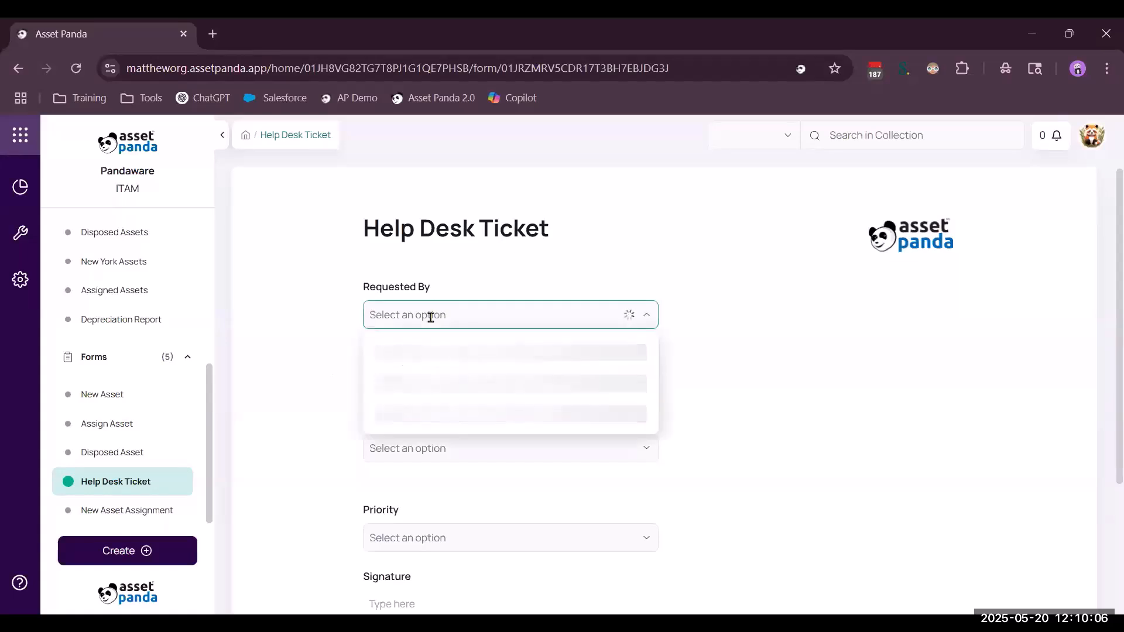
pyautogui.click(406, 353)
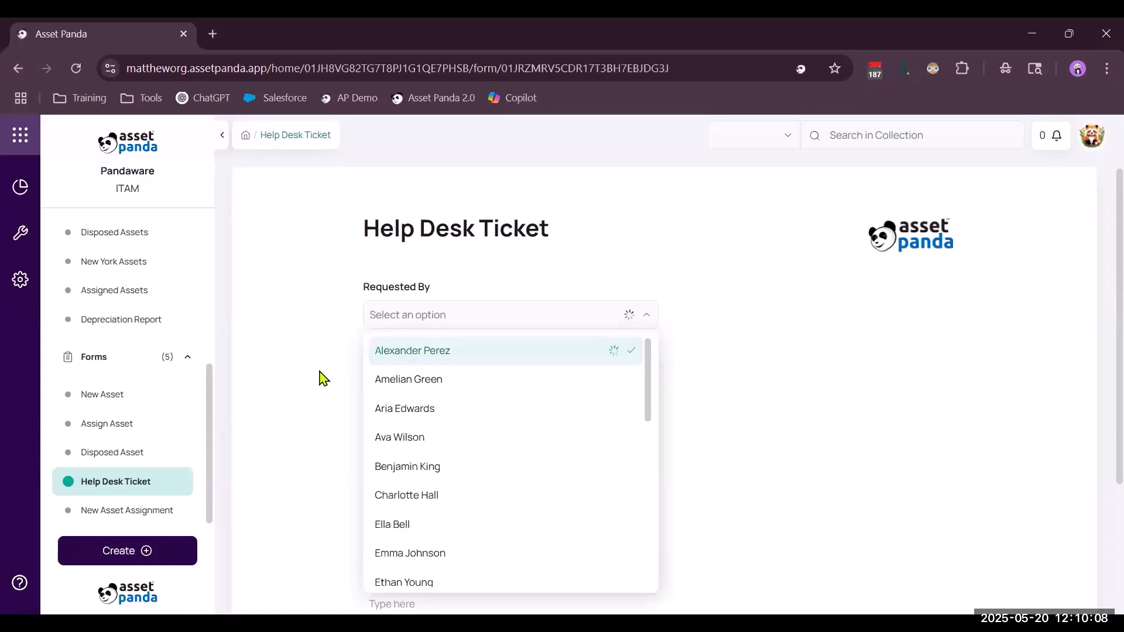
pyautogui.scroll(-1, 319, 376)
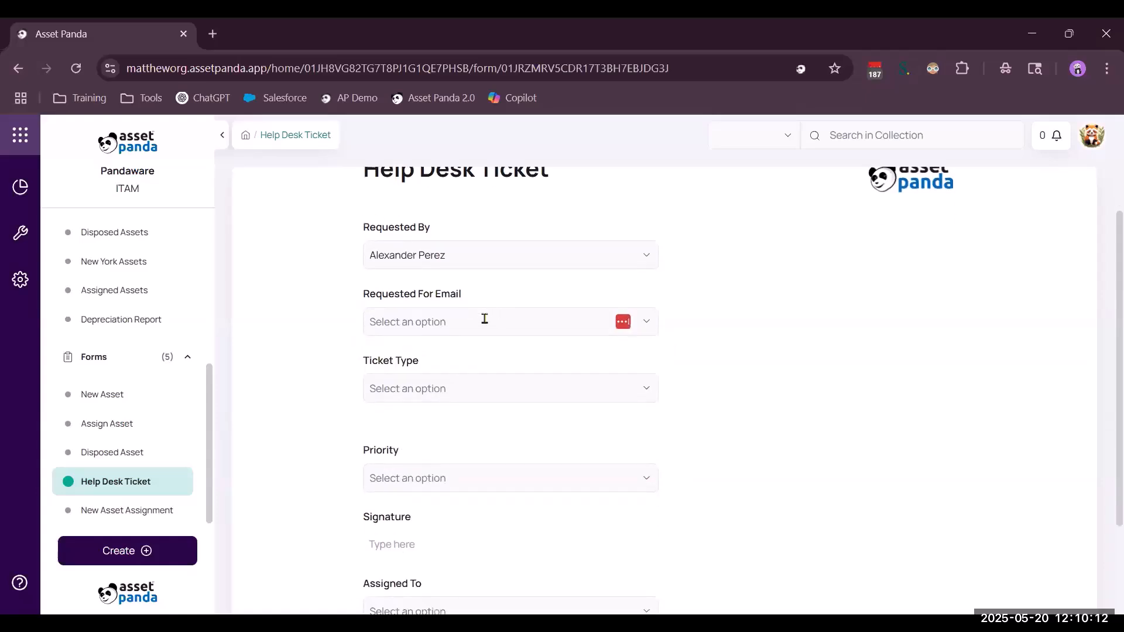
pyautogui.scroll(-1, 451, 354)
pyautogui.click(452, 339)
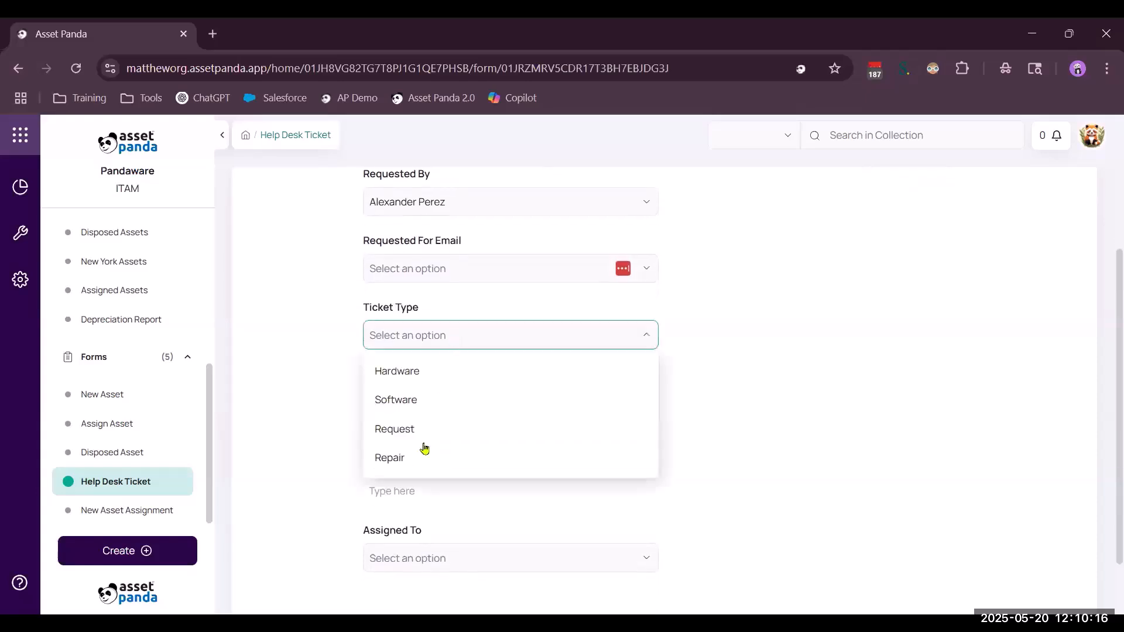
pyautogui.click(422, 462)
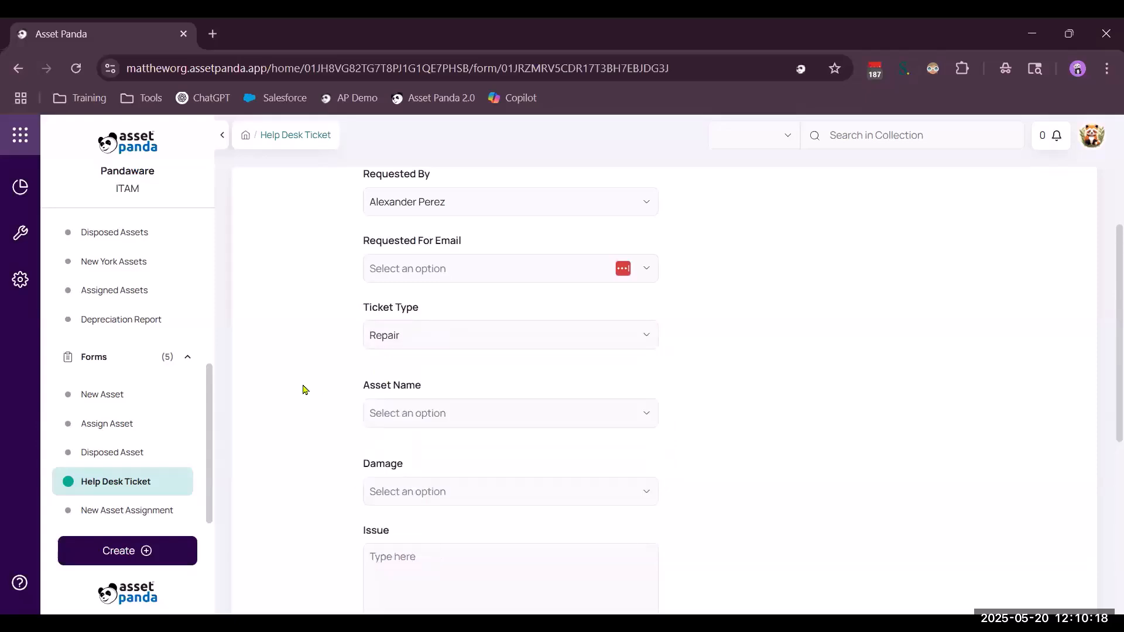
pyautogui.scroll(-1, 343, 391)
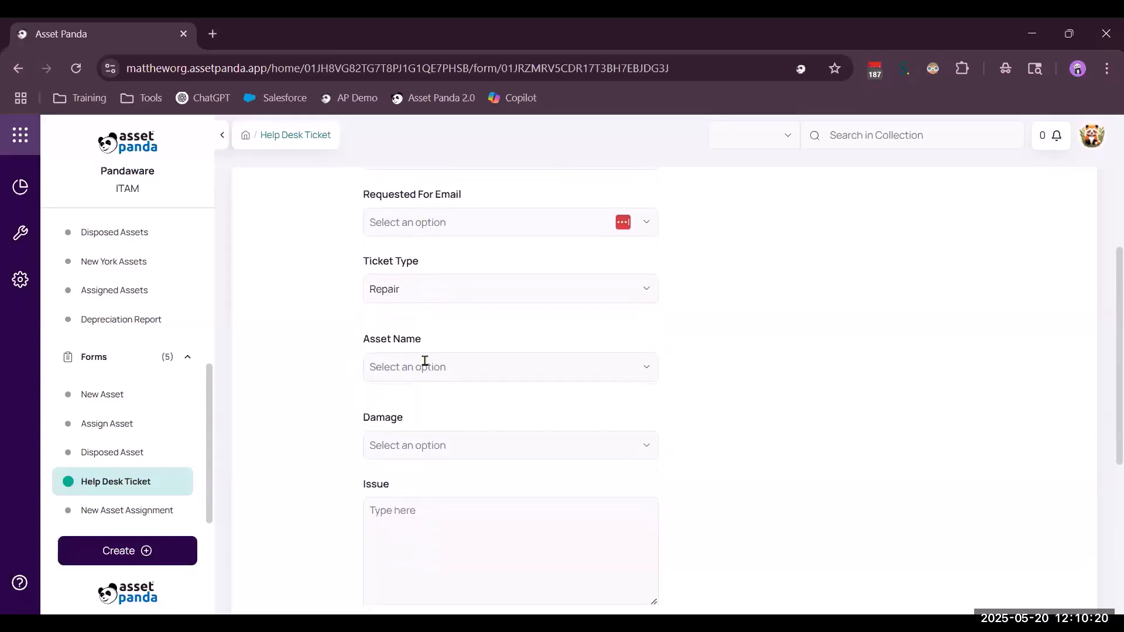
pyautogui.click(425, 368)
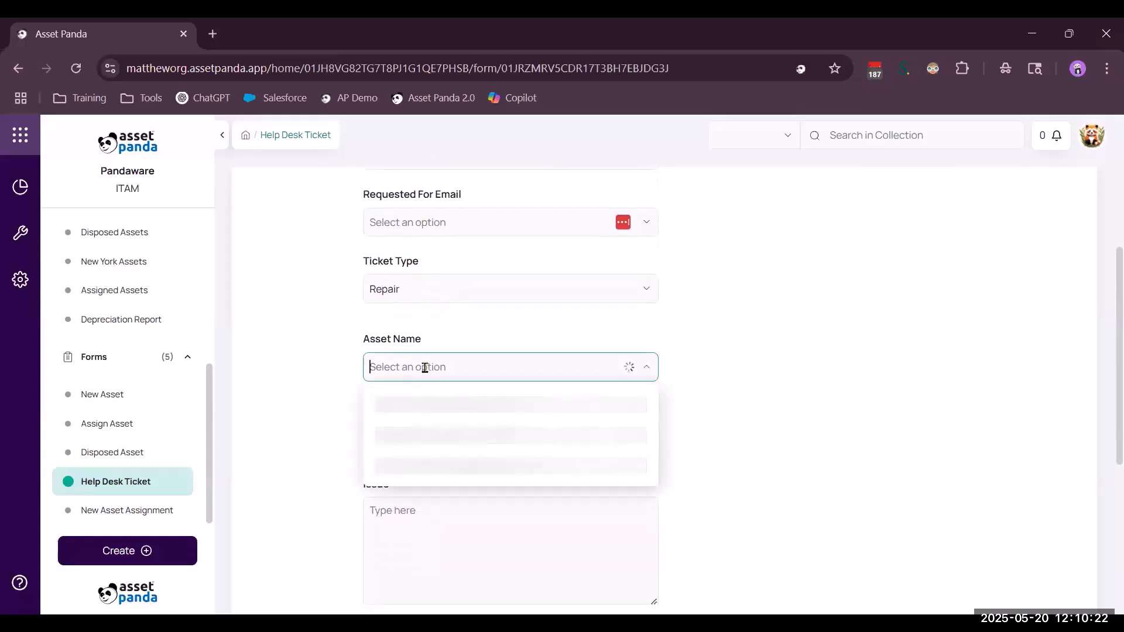
pyautogui.click(412, 436)
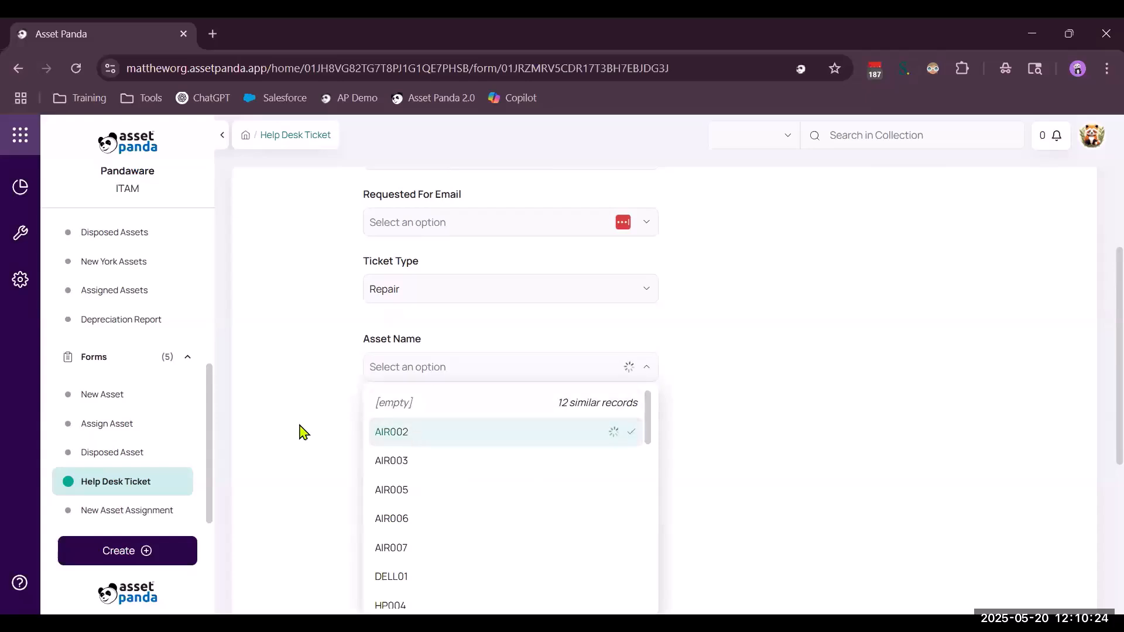
# Record damage as Microphone, issue 'broken' and priority Low.
pyautogui.scroll(-2, 299, 431)
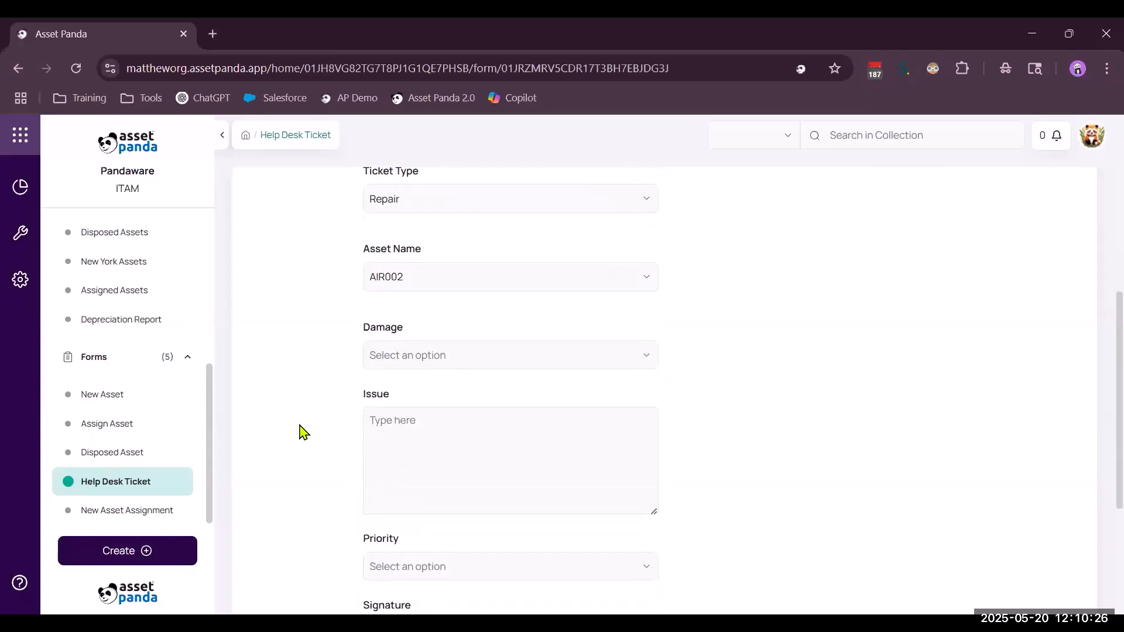
pyautogui.click(489, 328)
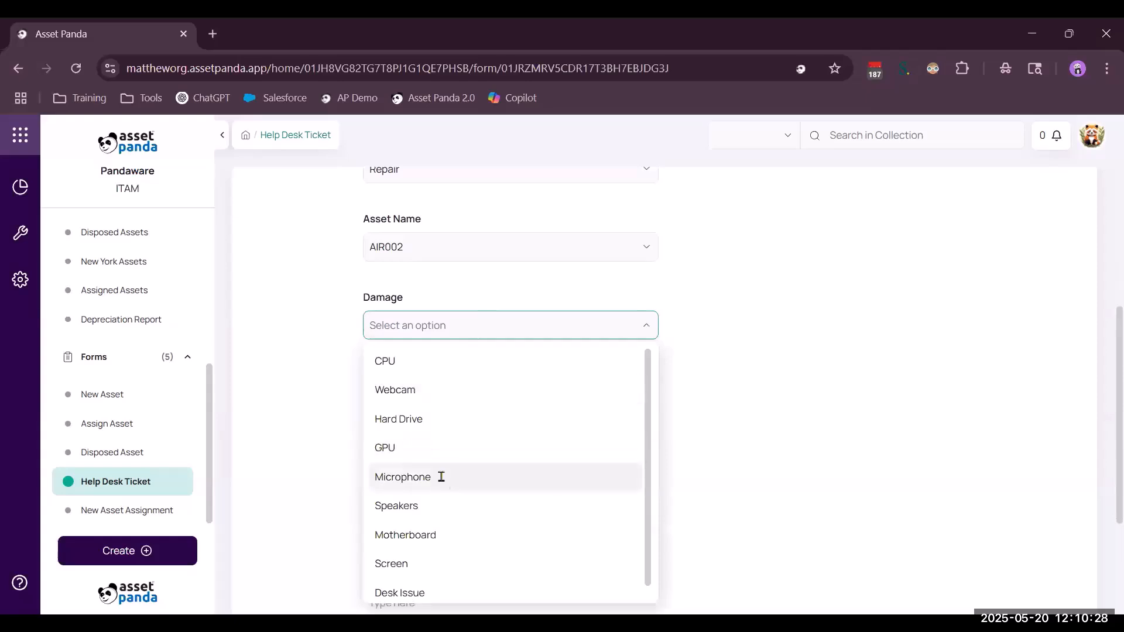
pyautogui.click(440, 476)
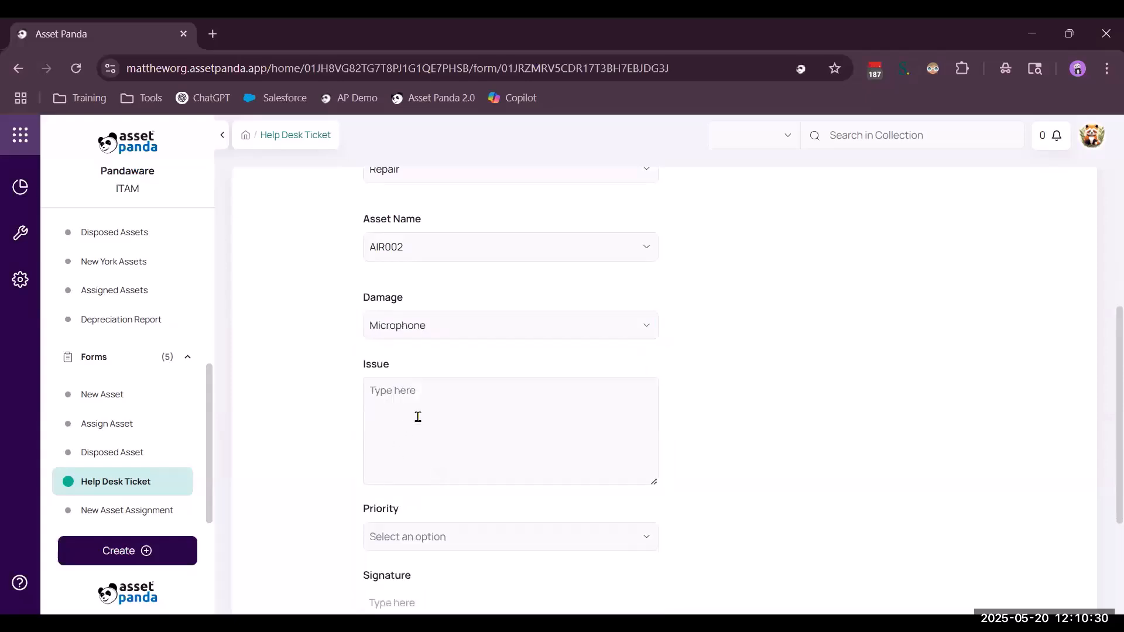
pyautogui.scroll(-2, 426, 338)
pyautogui.click(426, 337)
pyautogui.write('b')
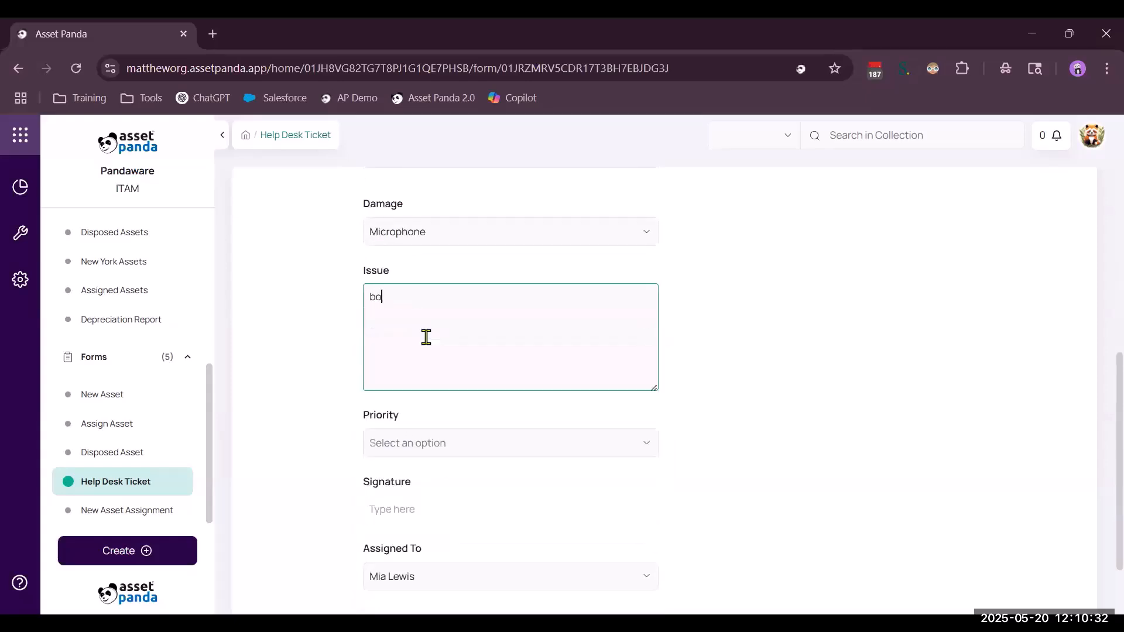
pyautogui.write('roken')
pyautogui.click(466, 462)
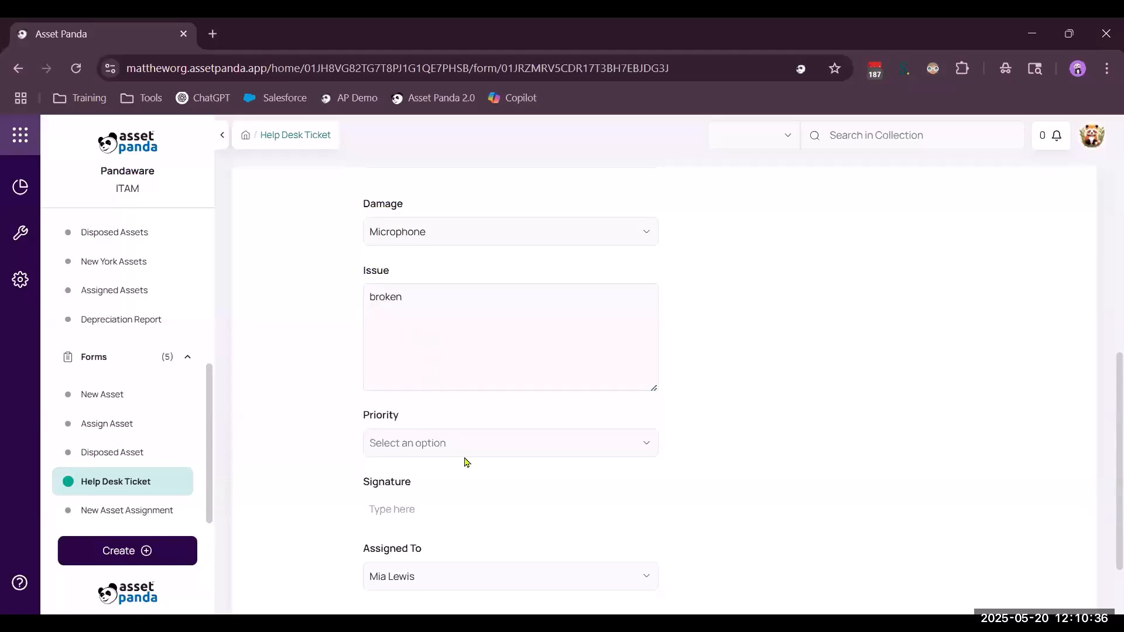
pyautogui.click(465, 437)
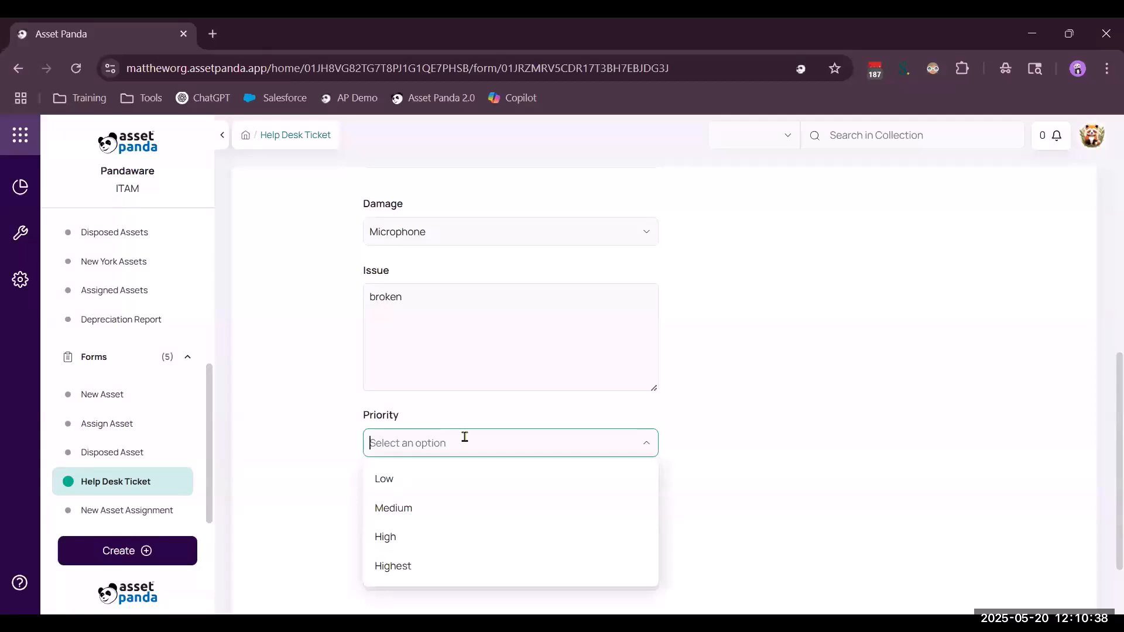
pyautogui.click(425, 478)
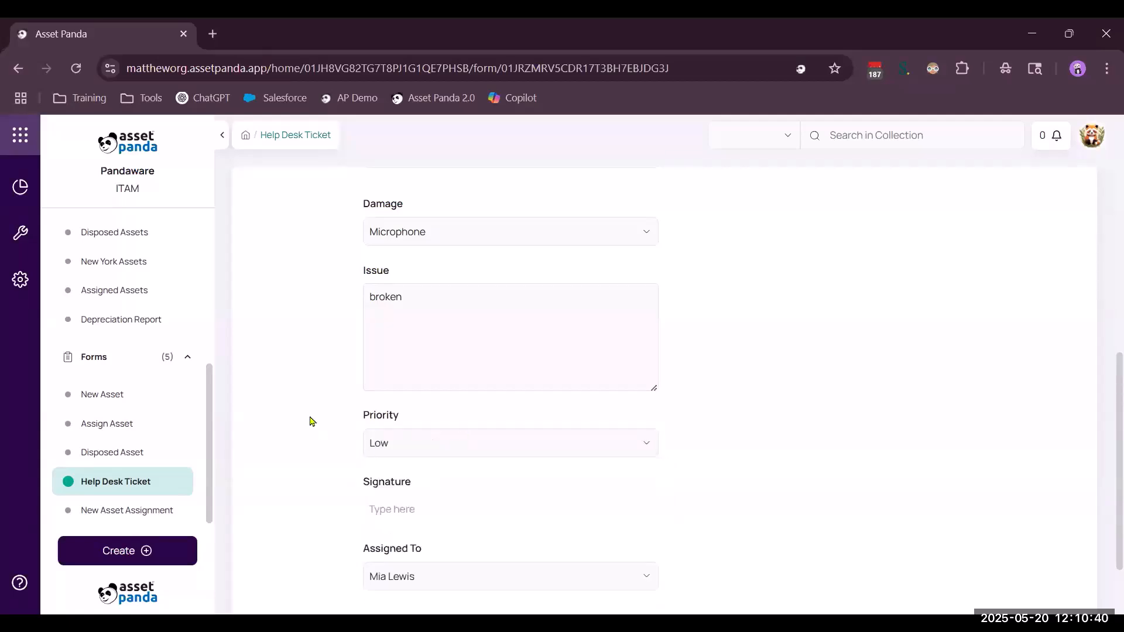
pyautogui.scroll(-2, 311, 421)
# Draw and save the signature, then submit the ticket.
pyautogui.click(388, 423)
pyautogui.moveTo(423, 274); pyautogui.dragTo(536, 325)
pyautogui.moveTo(511, 266); pyautogui.dragTo(577, 260)
pyautogui.click(625, 371)
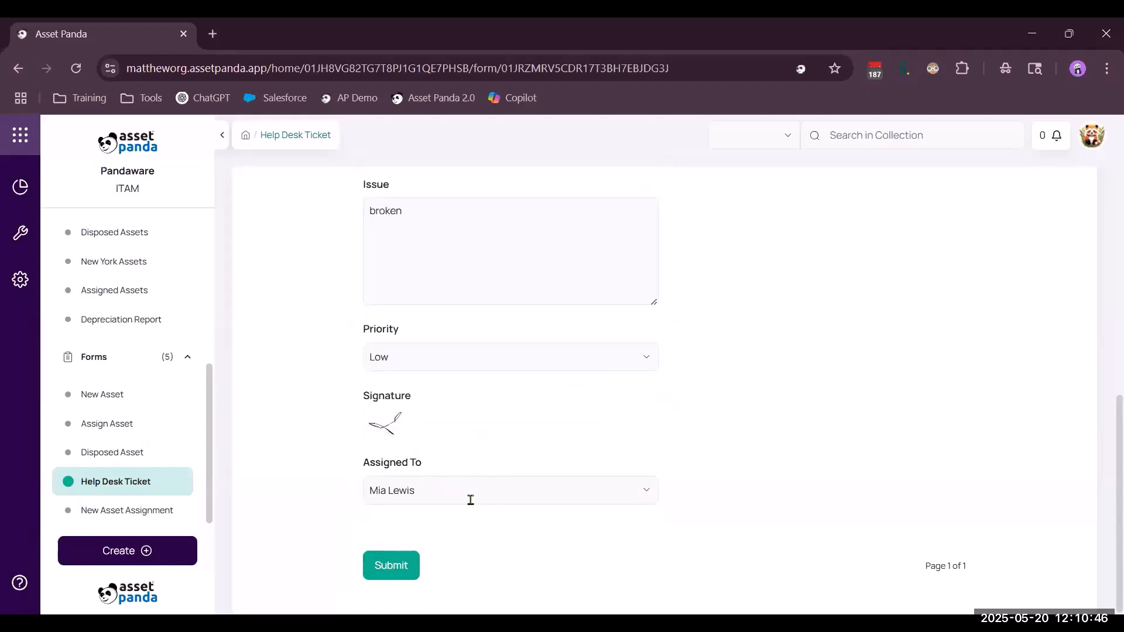
pyautogui.click(389, 570)
pyautogui.scroll(2, 112, 369)
pyautogui.scroll(3, 111, 365)
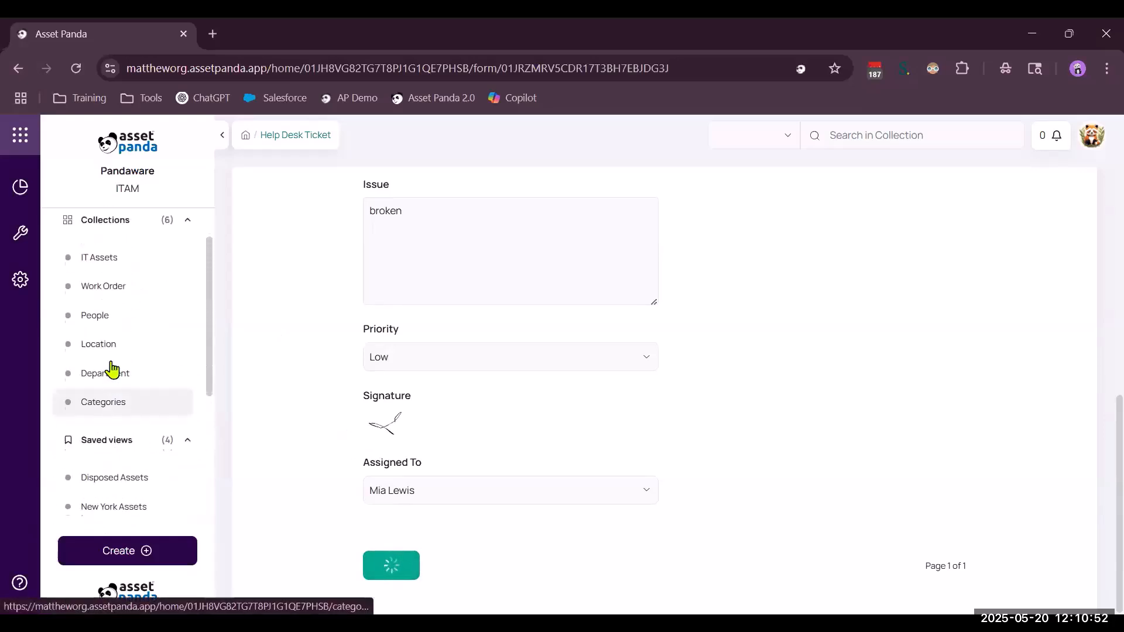
# Open the Work Order collection and review its 7 records, including the new Microphone repair.
pyautogui.click(98, 310)
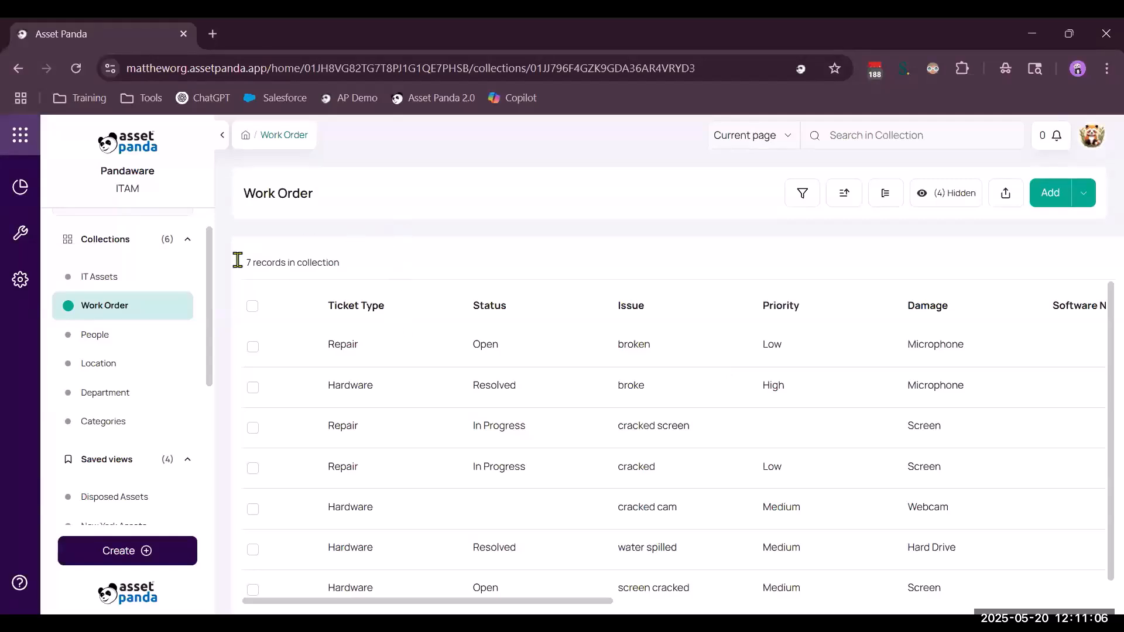
pyautogui.scroll(-5, 104, 486)
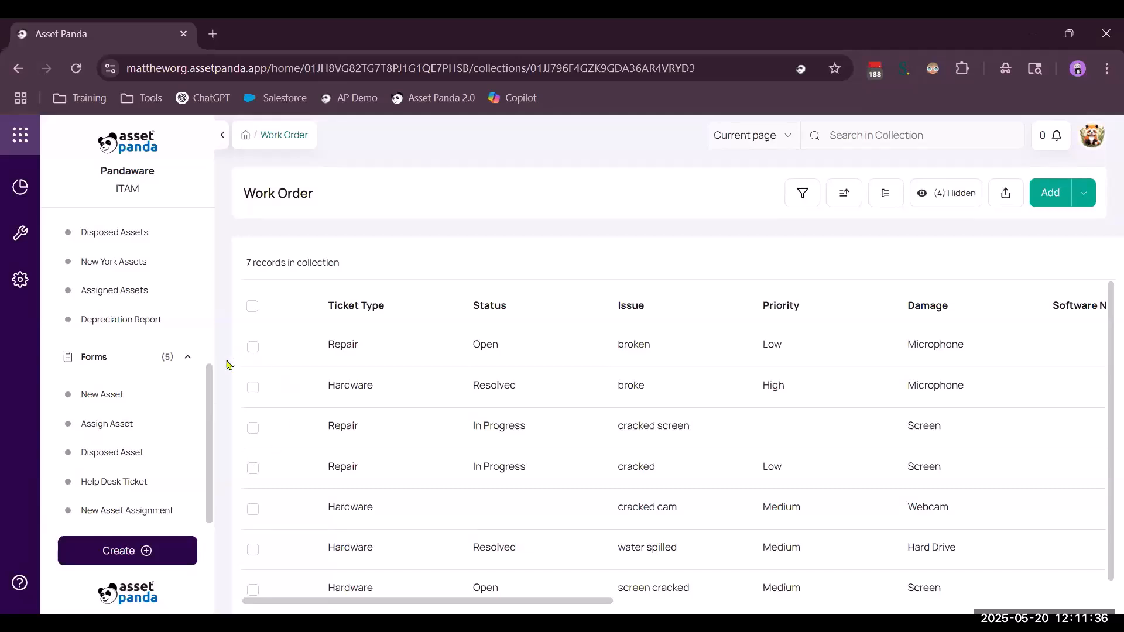
pyautogui.scroll(2, 209, 415)
pyautogui.scroll(4, 210, 415)
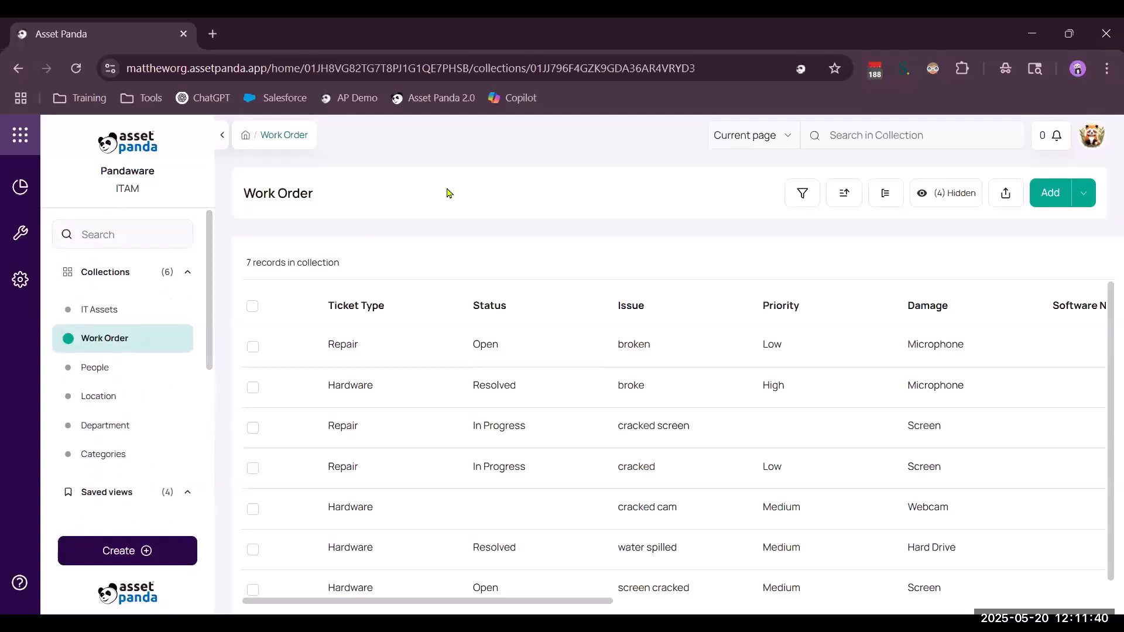
# From account settings, open ITAM integrations and browse Integrations Store cards like Microsoft Entra ID and Intune.
pyautogui.click(21, 284)
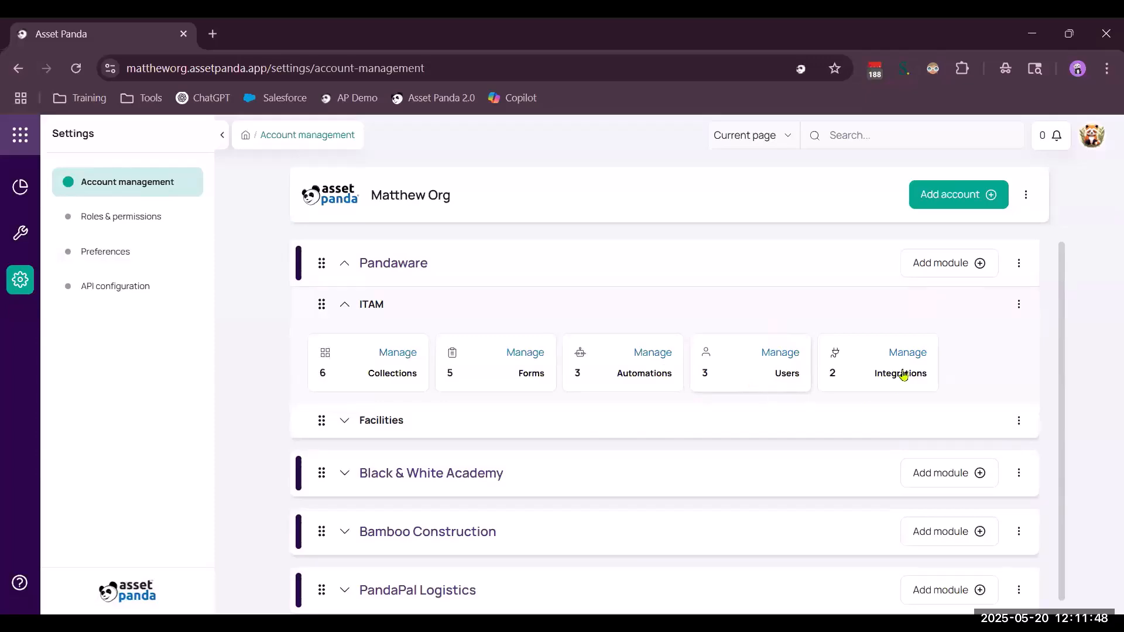
pyautogui.click(898, 354)
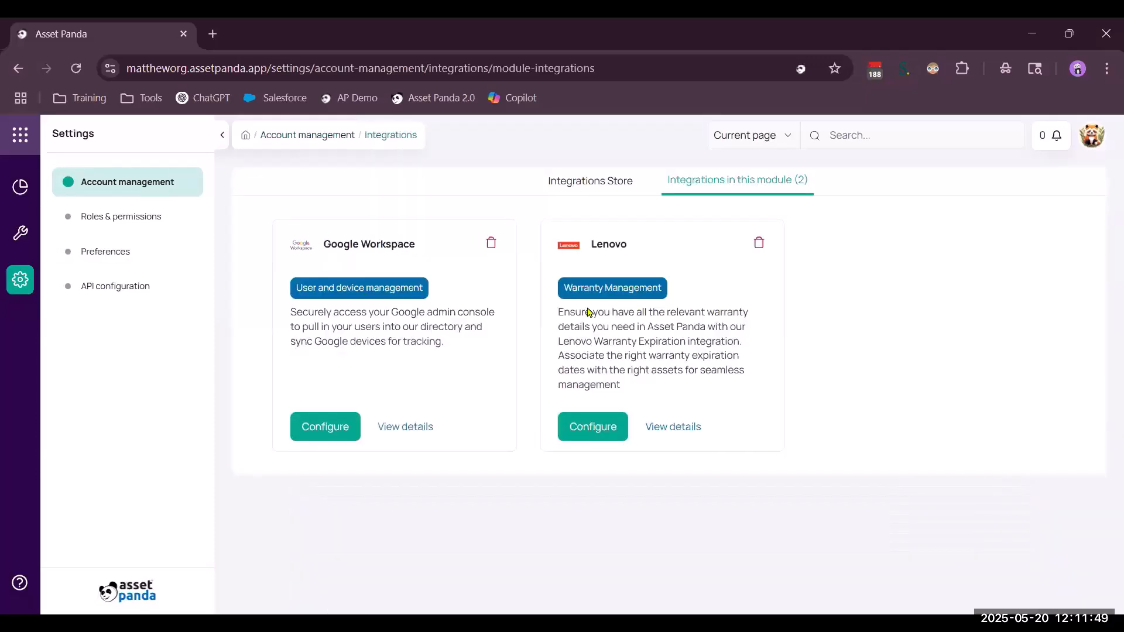
pyautogui.click(567, 185)
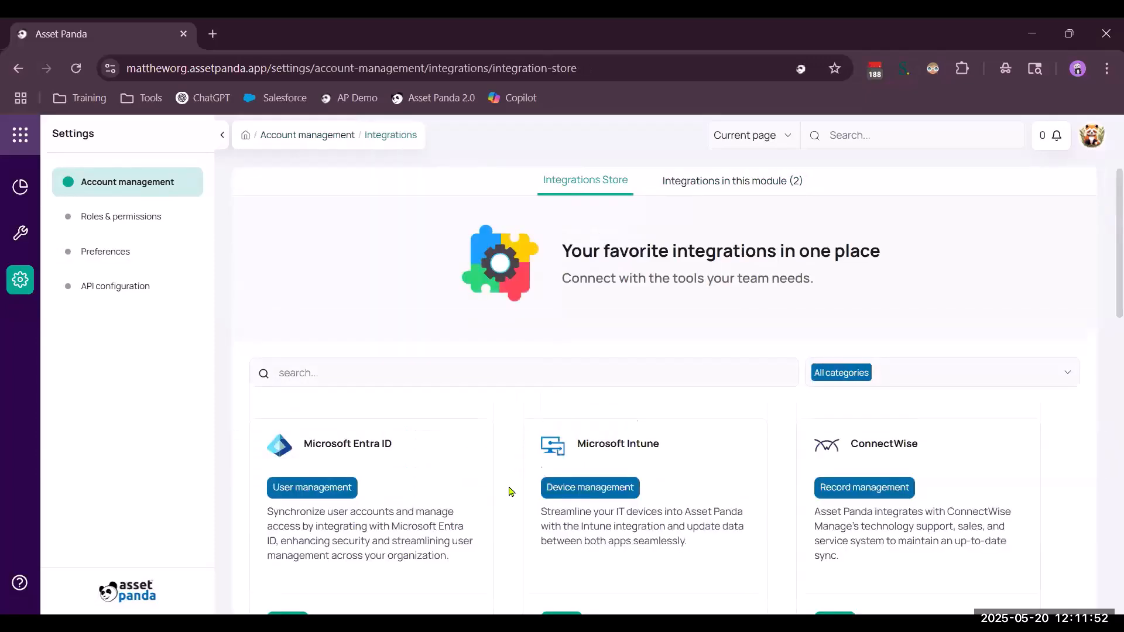
pyautogui.scroll(-4, 509, 492)
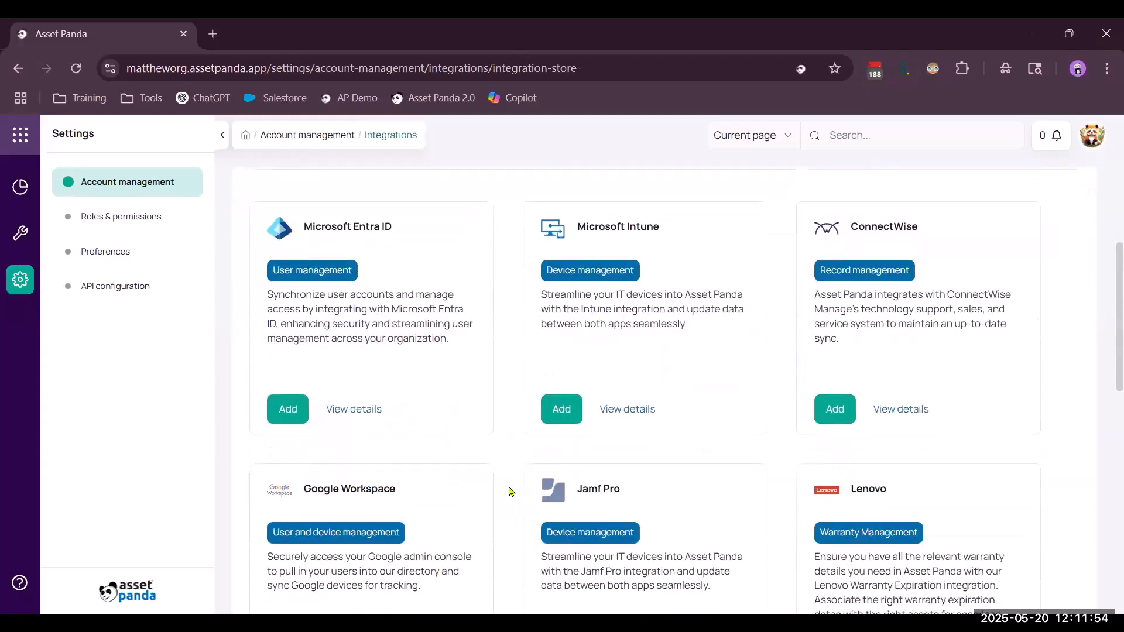
pyautogui.scroll(-3, 510, 492)
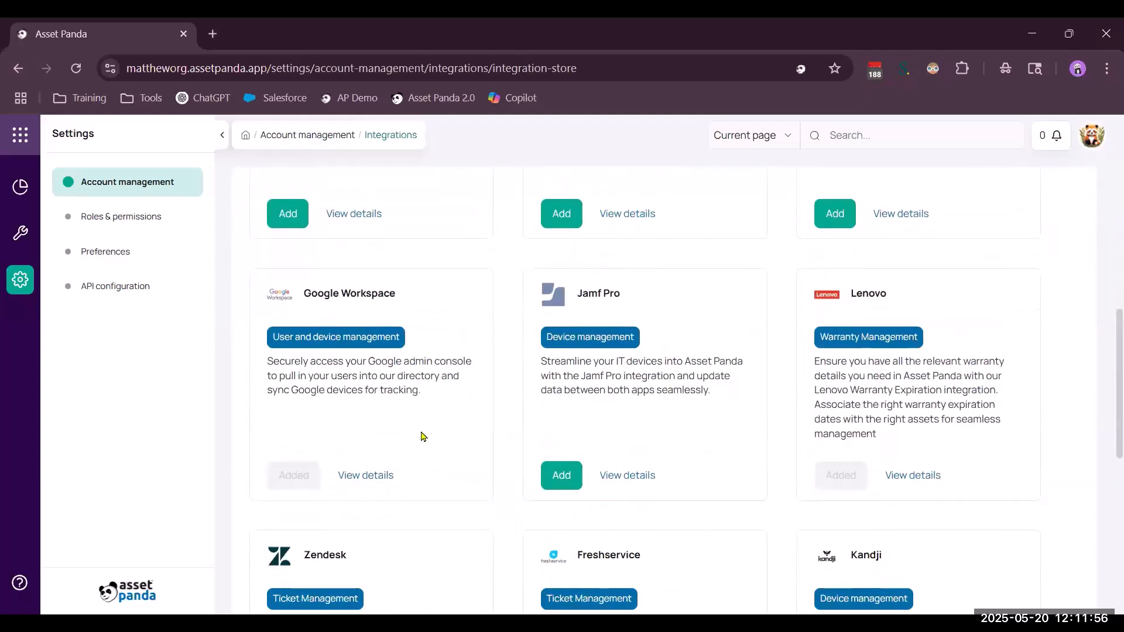
pyautogui.scroll(-4, 513, 501)
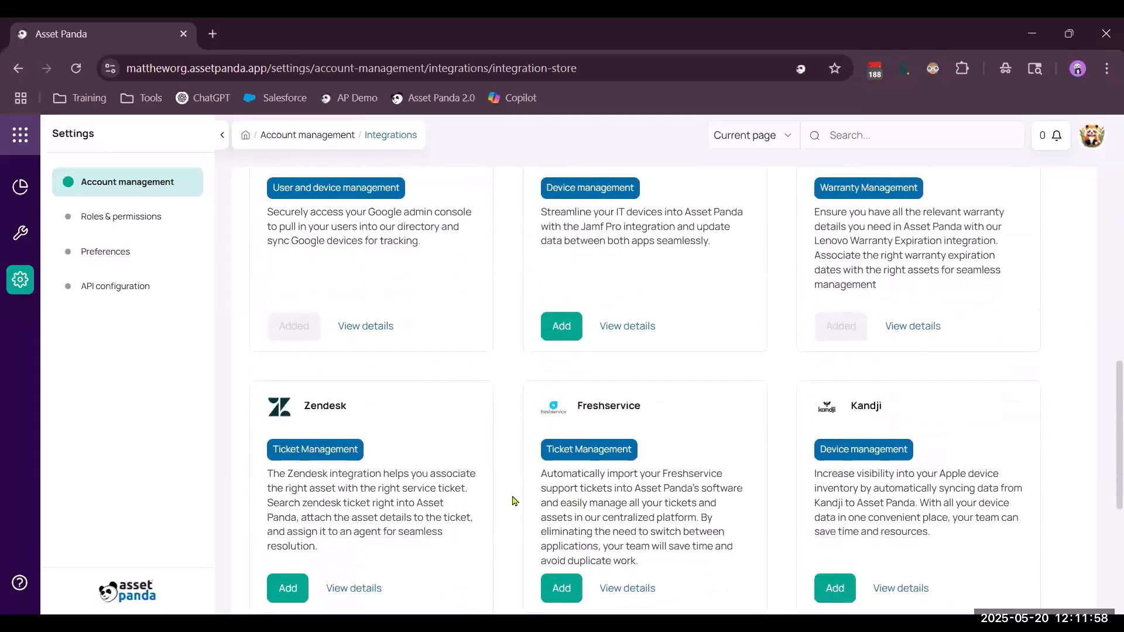
pyautogui.scroll(-3, 514, 501)
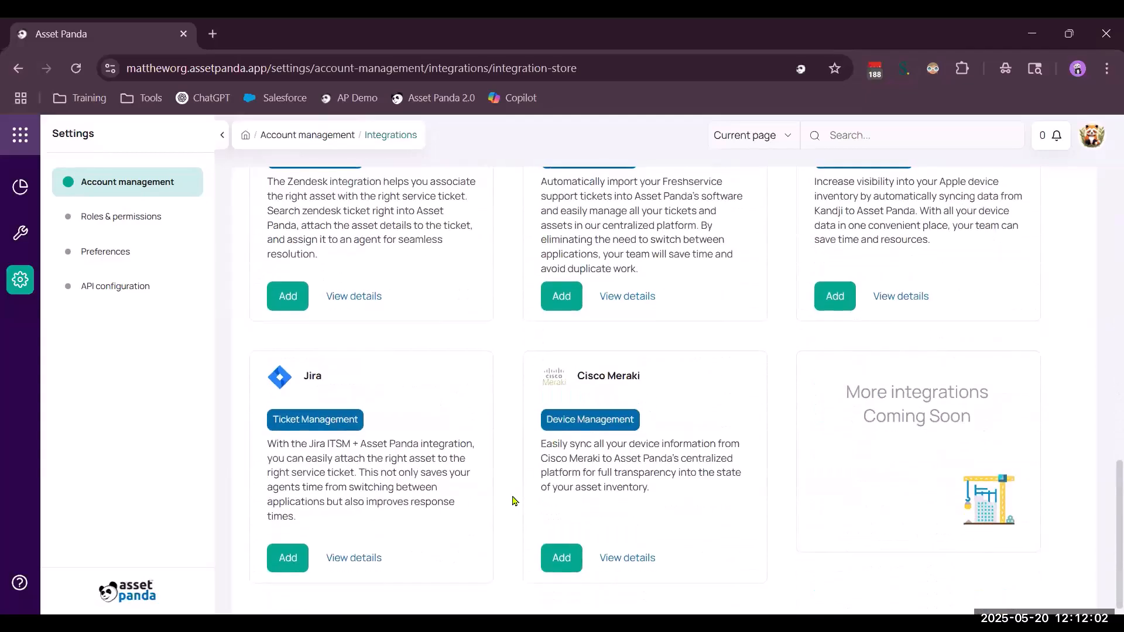
pyautogui.scroll(2, 513, 501)
pyautogui.scroll(-1, 513, 501)
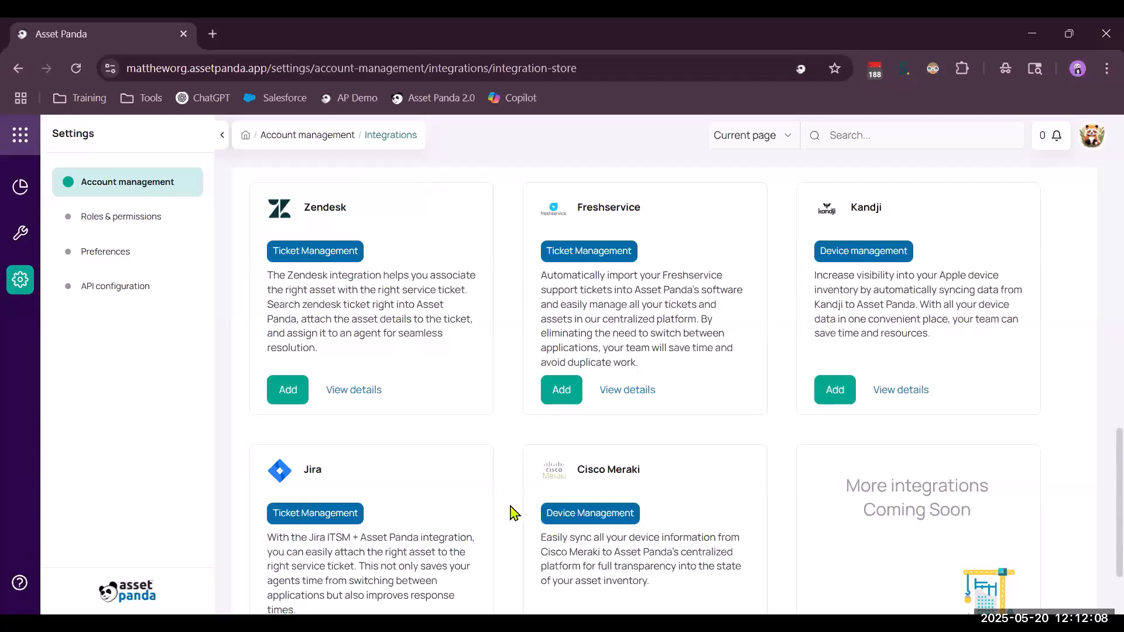
pyautogui.scroll(10, 514, 513)
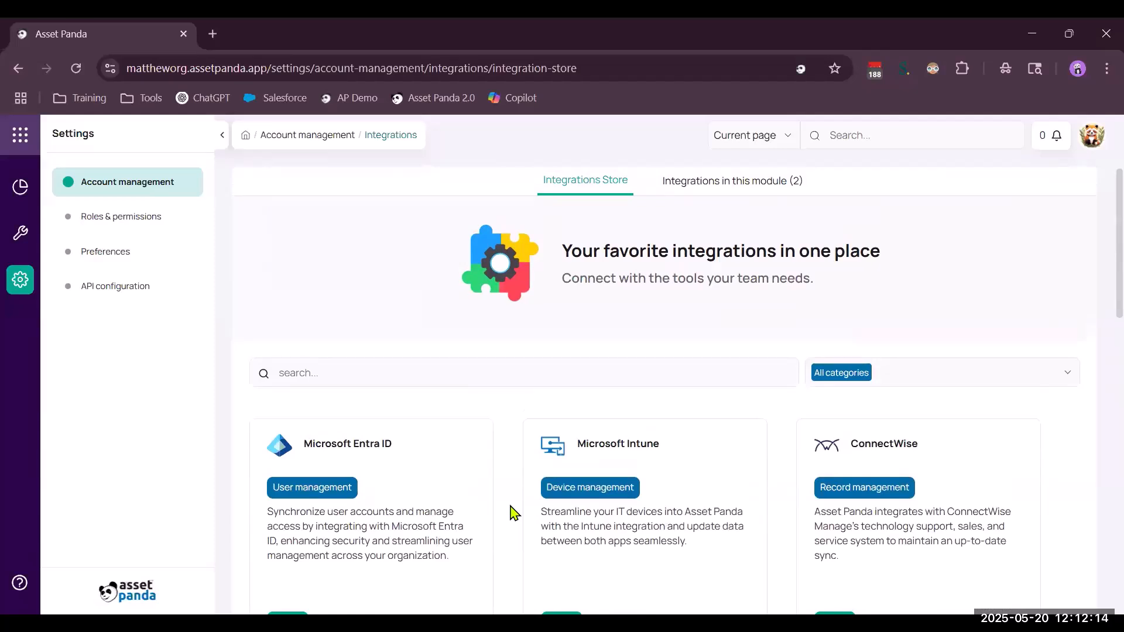
# Leave the settings and return to the dashboard.
pyautogui.click(20, 186)
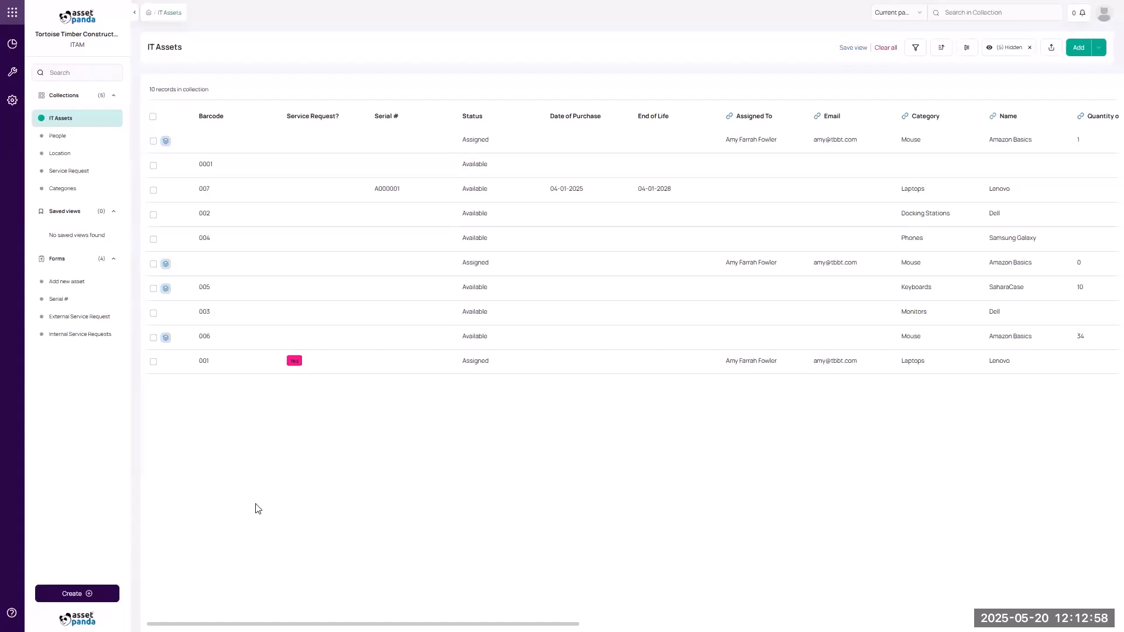
# Open Account management listing Tortoise Timber Construction and the other accounts.
pyautogui.click(13, 103)
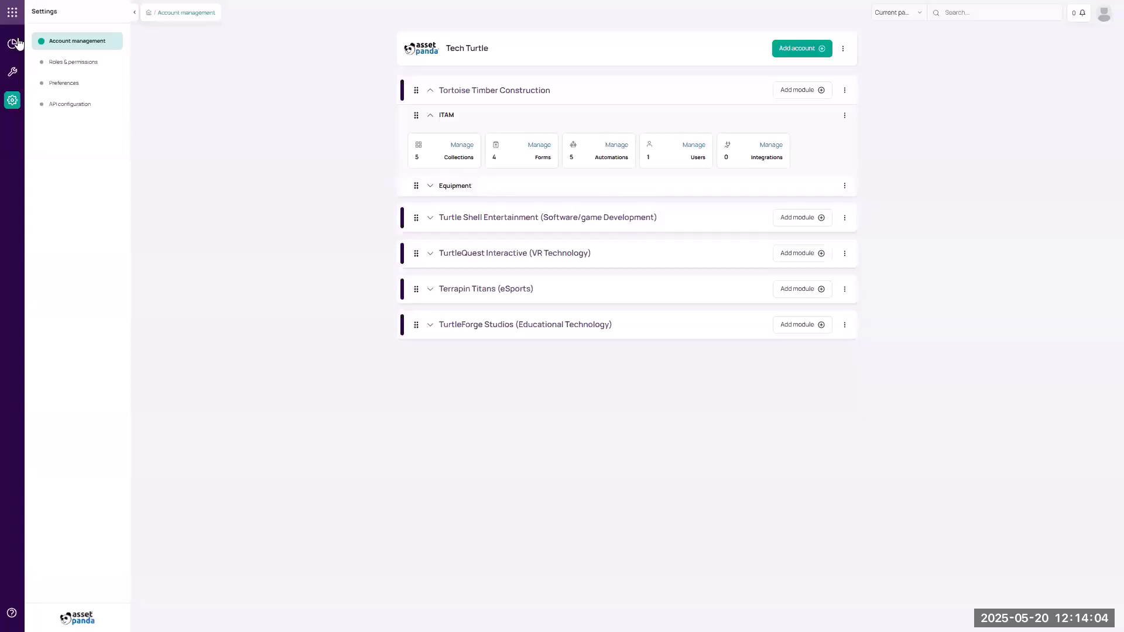
# Switch to Tortoise Timber Construction's ITAM module and view Categories, Location, People, then IT Assets.
pyautogui.click(13, 16)
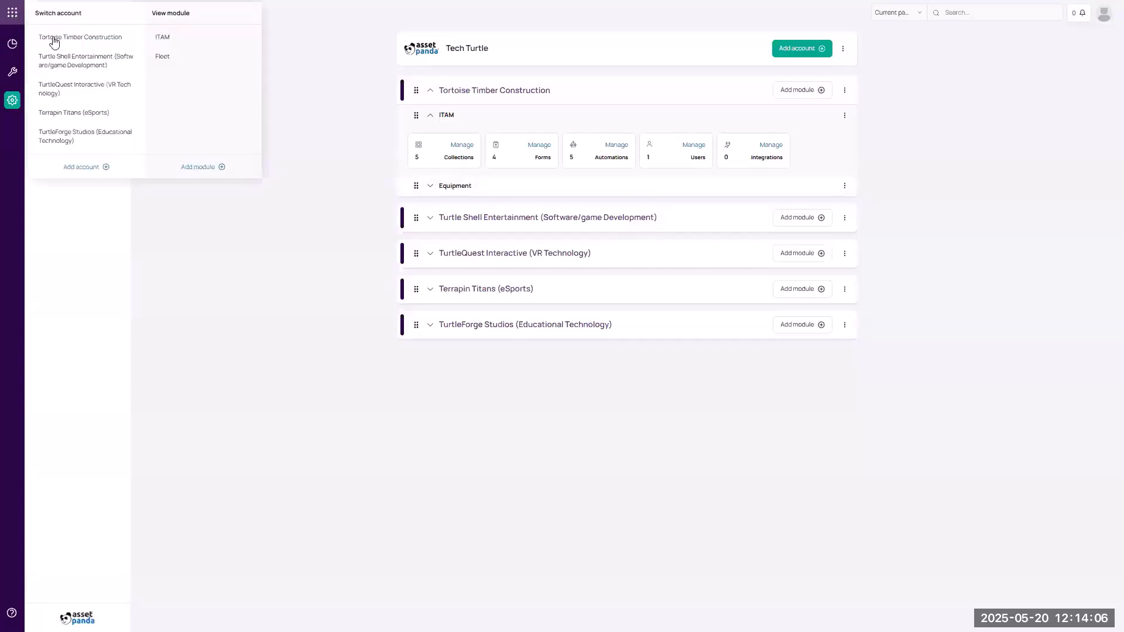
pyautogui.click(162, 39)
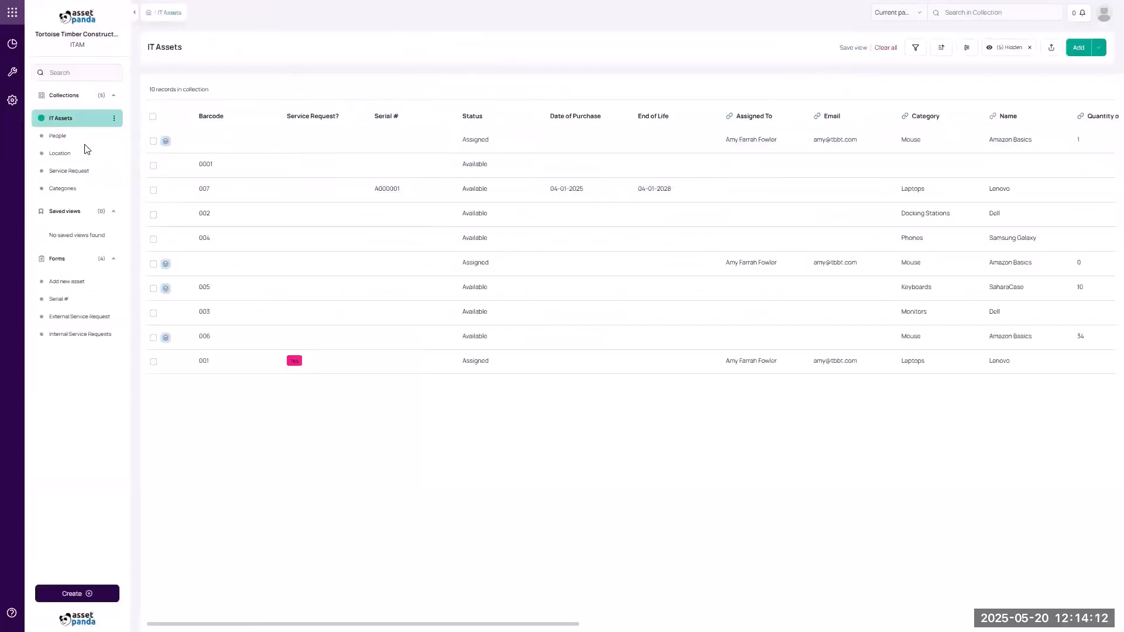
pyautogui.click(75, 189)
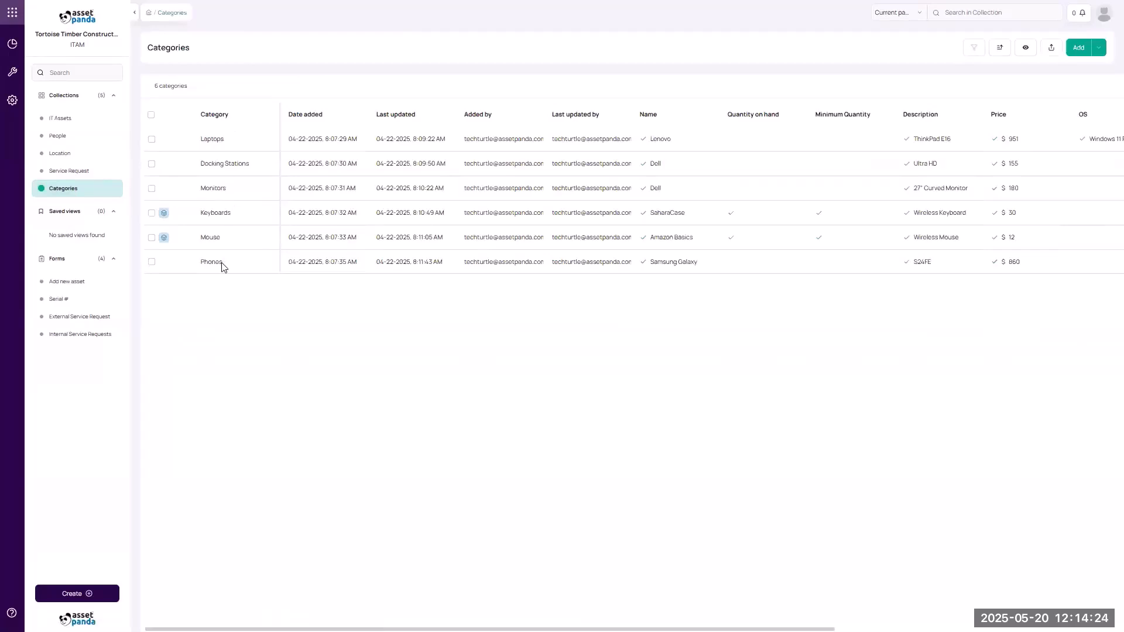
pyautogui.click(73, 154)
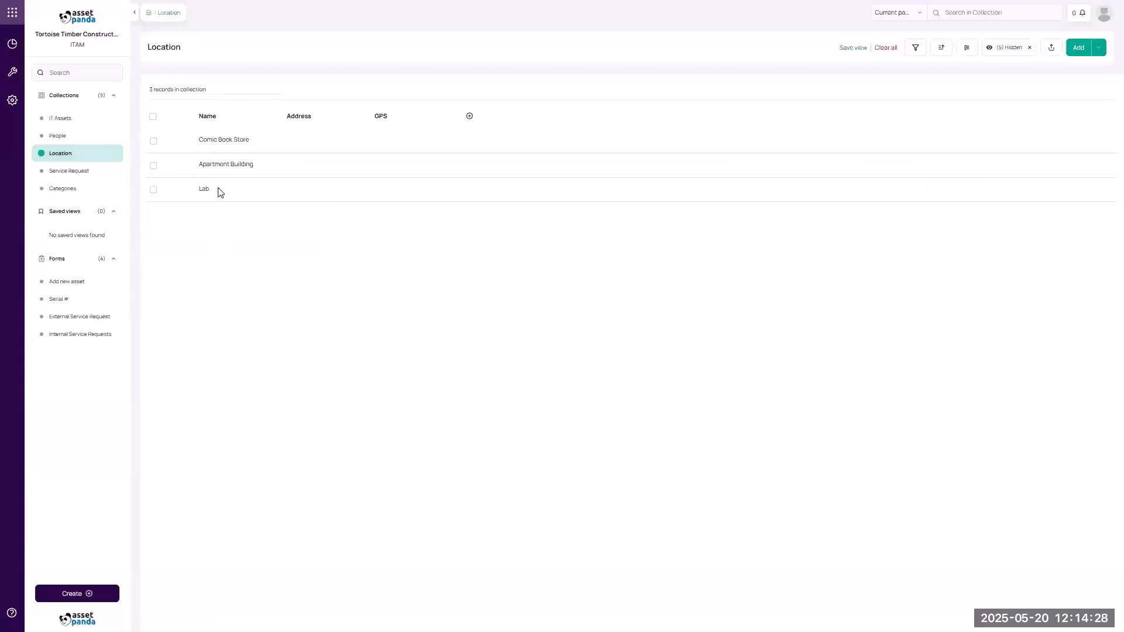
pyautogui.click(66, 140)
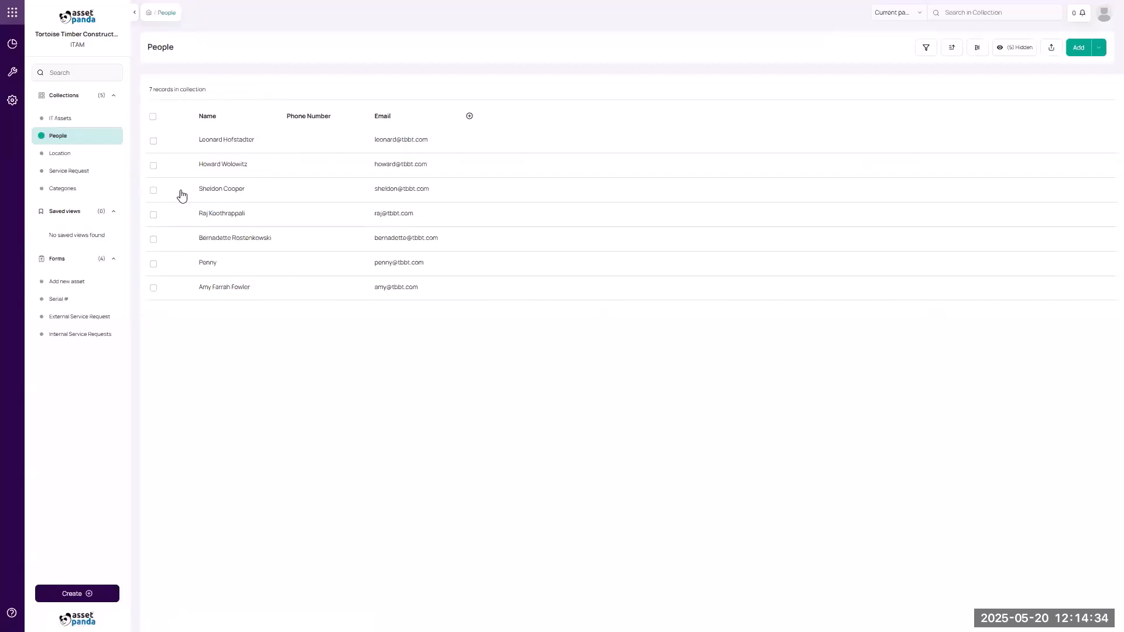
pyautogui.click(71, 126)
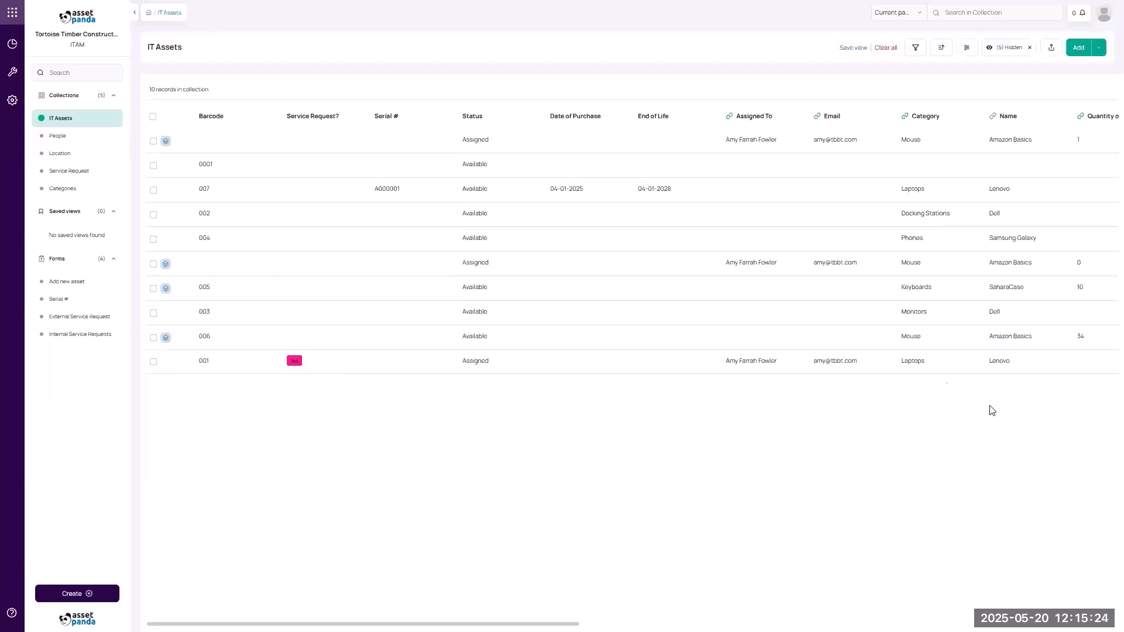
# Scroll through all IT Assets columns and back, then open the Service Request collection.
pyautogui.hscroll(5, 1015, 331)
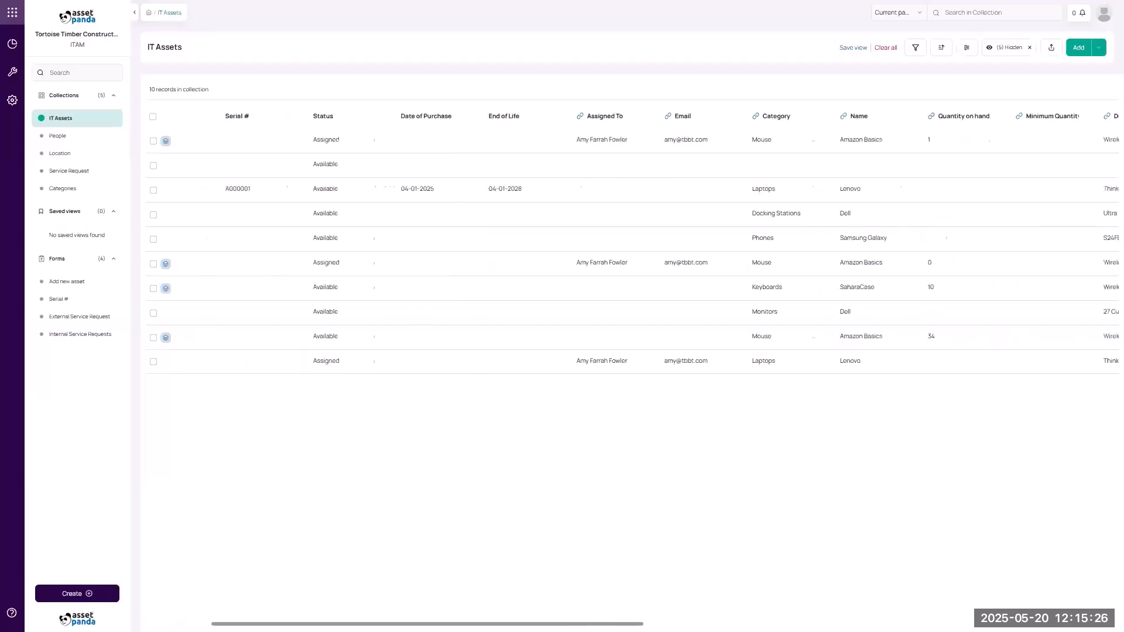
pyautogui.hscroll(2, 454, 116)
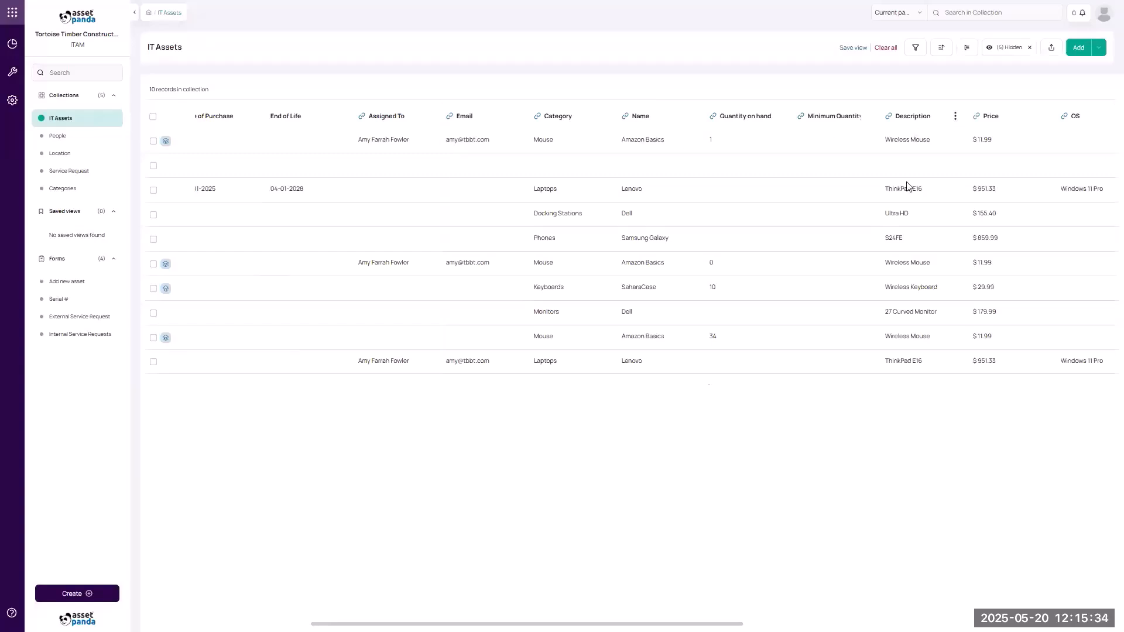
pyautogui.moveTo(496, 624); pyautogui.dragTo(892, 621)
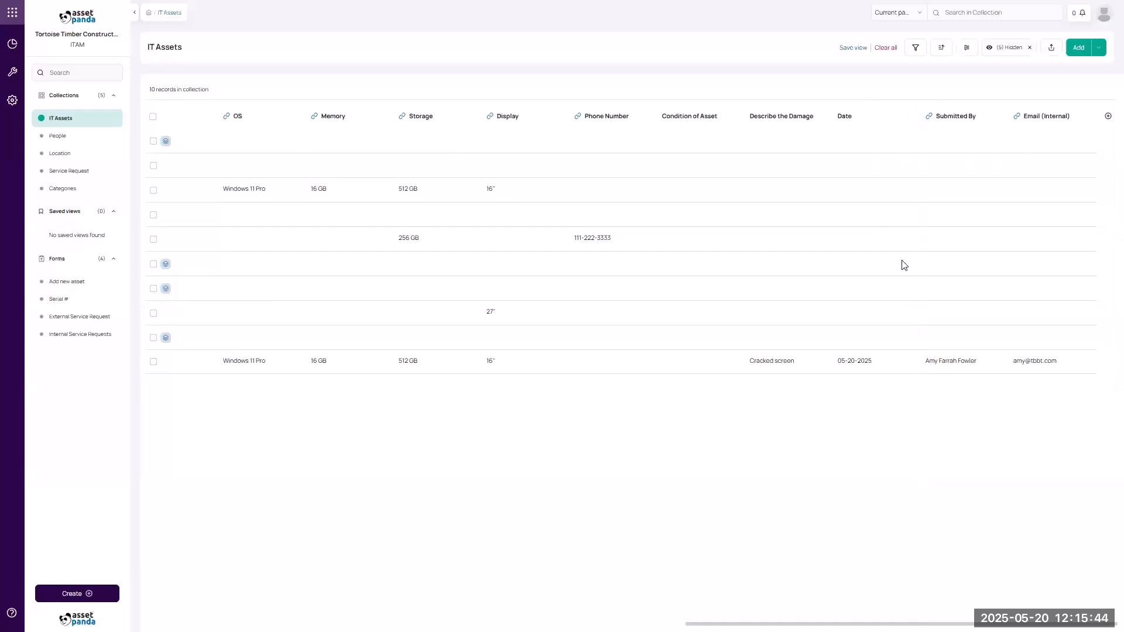
pyautogui.hscroll(-10, 808, 579)
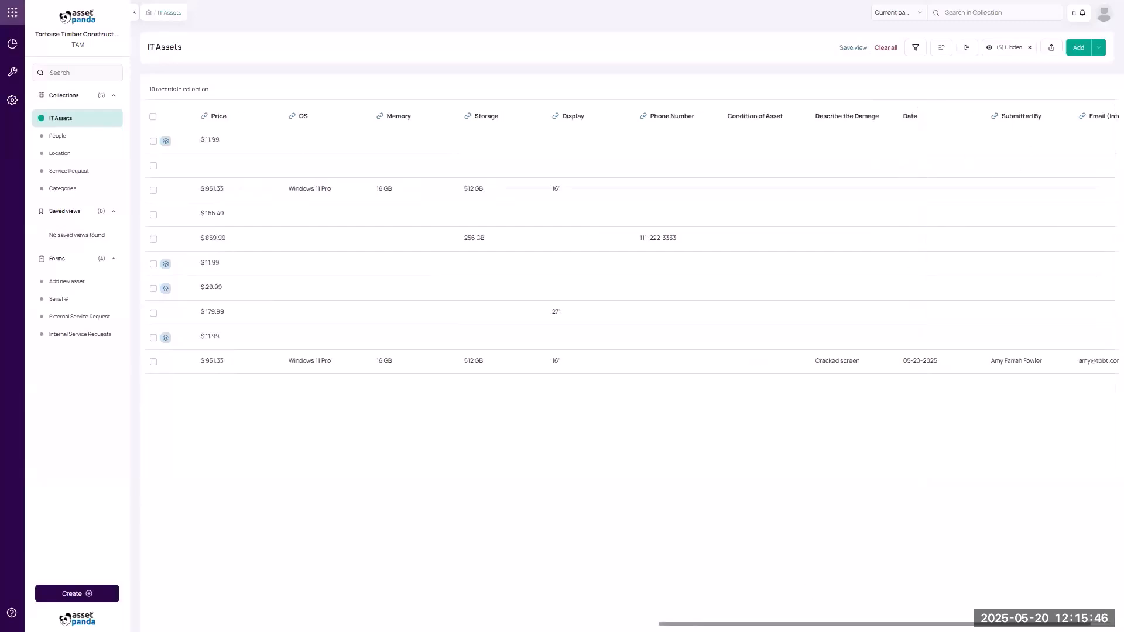
pyautogui.hscroll(-10, 413, 608)
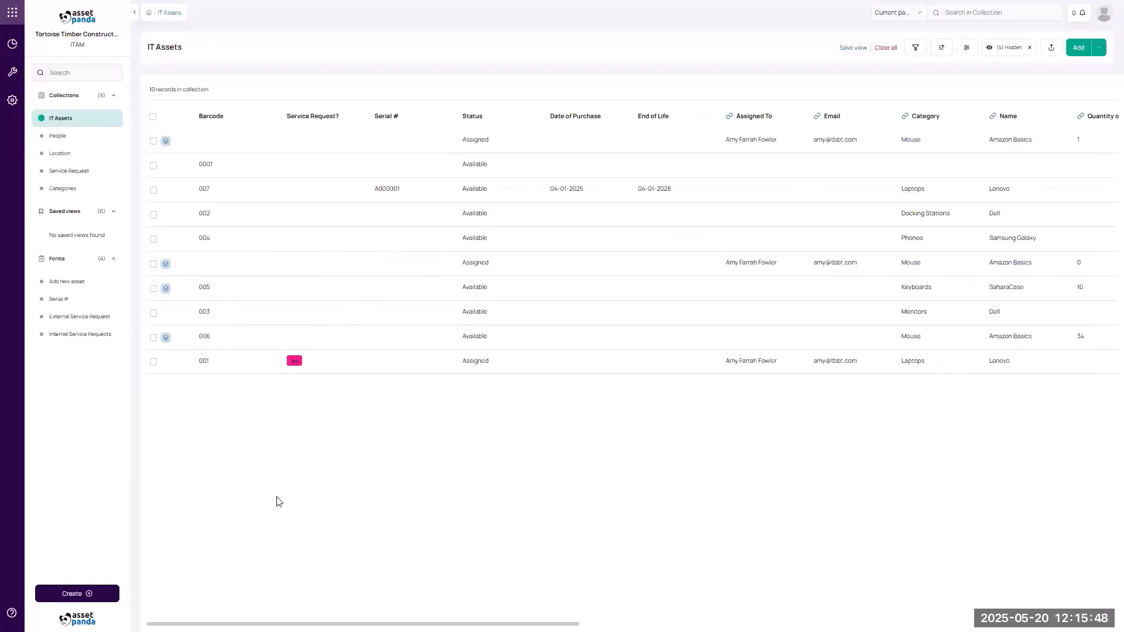
pyautogui.click(61, 172)
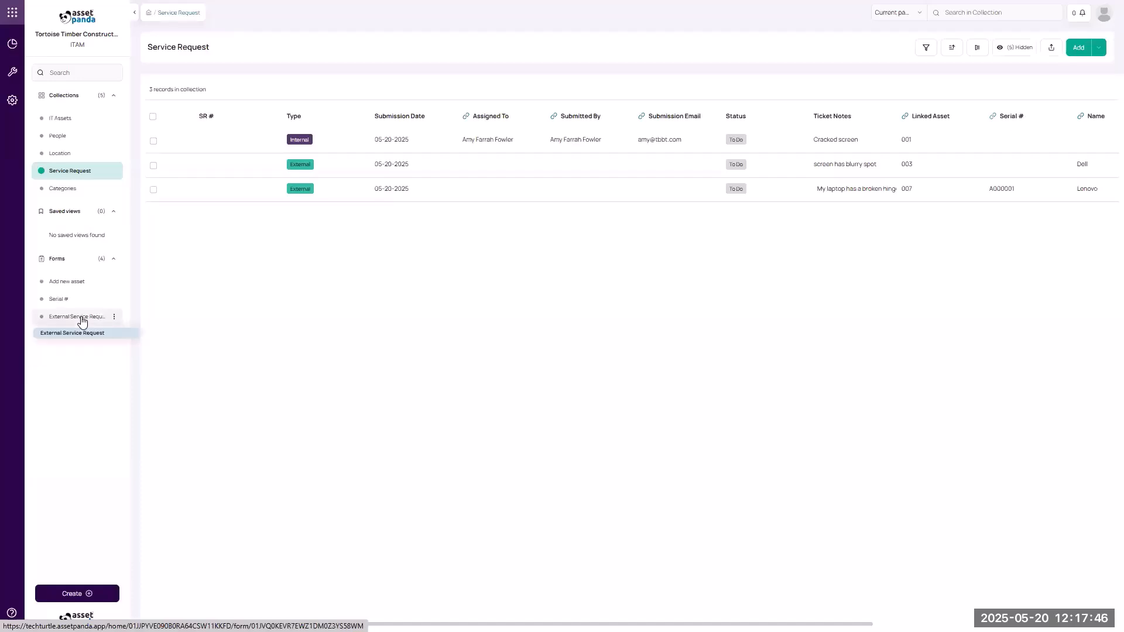
# Open the External Service Request form from the sidebar's Forms section.
pyautogui.click(82, 321)
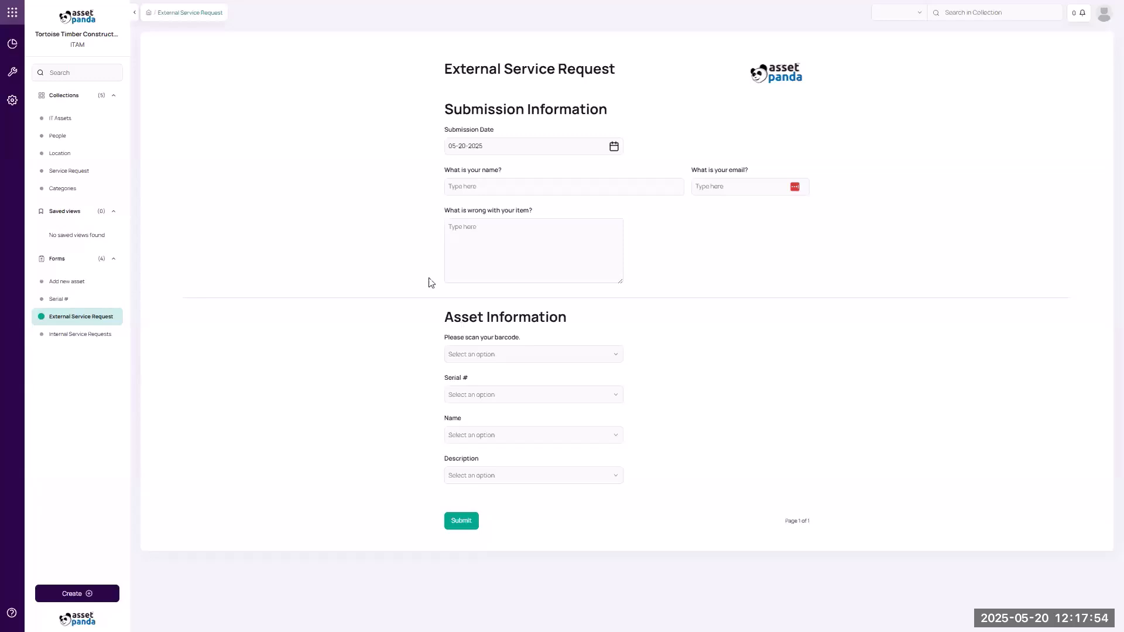
# Enter the requester's full name and e-mail address on the External Service Request form.
pyautogui.click(476, 184)
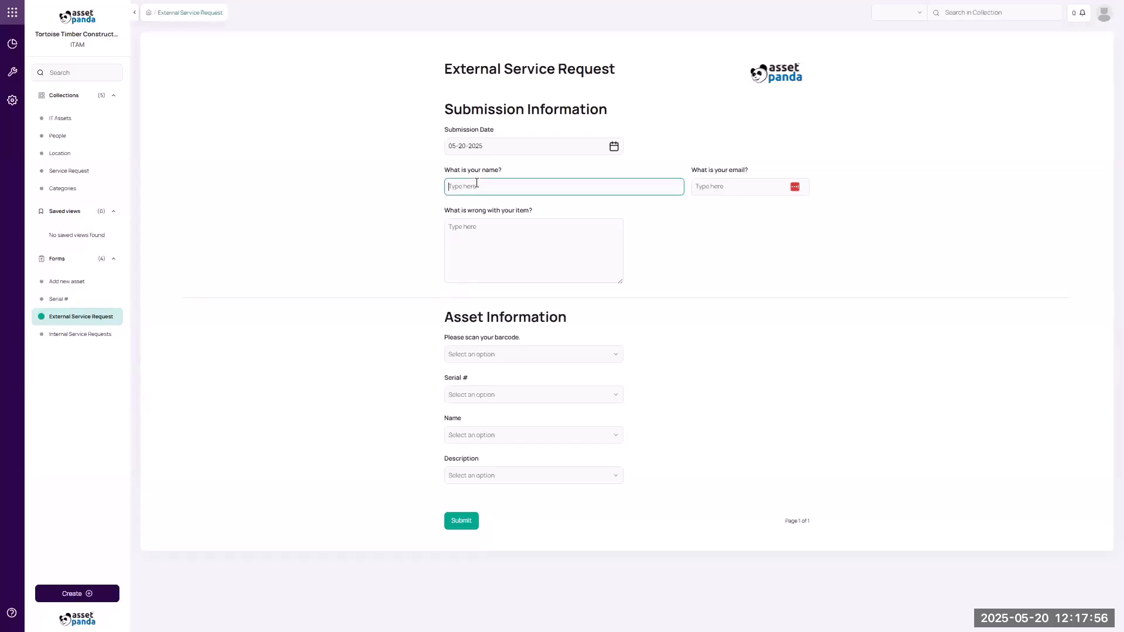
pyautogui.click(701, 183)
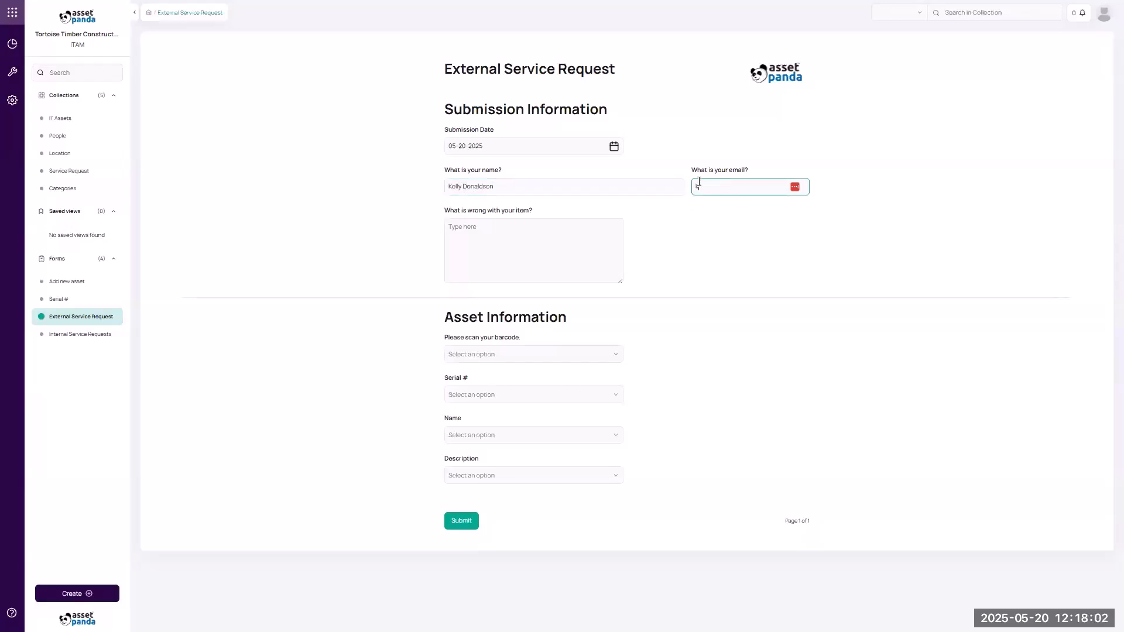
# Describe the problem as 'Charging port not charging', correcting a typo.
pyautogui.click(495, 233)
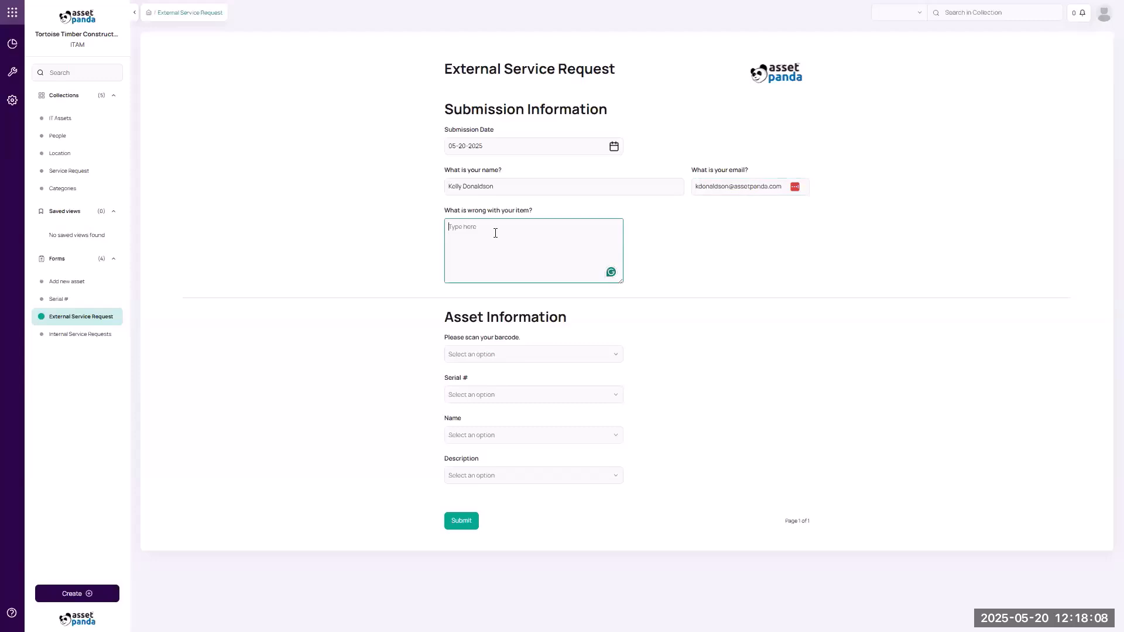
pyautogui.write('Charging pro')
pyautogui.press('BackSpace')
pyautogui.press('BackSpace')
pyautogui.press('BackSpace')
pyautogui.write('ort not charging')
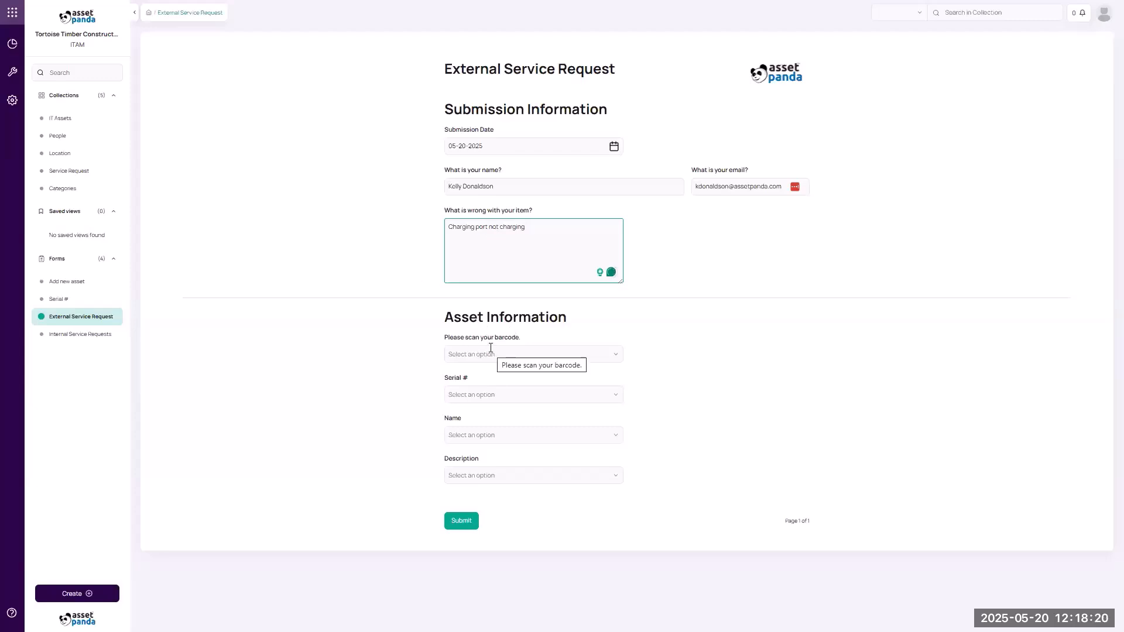
pyautogui.click(532, 352)
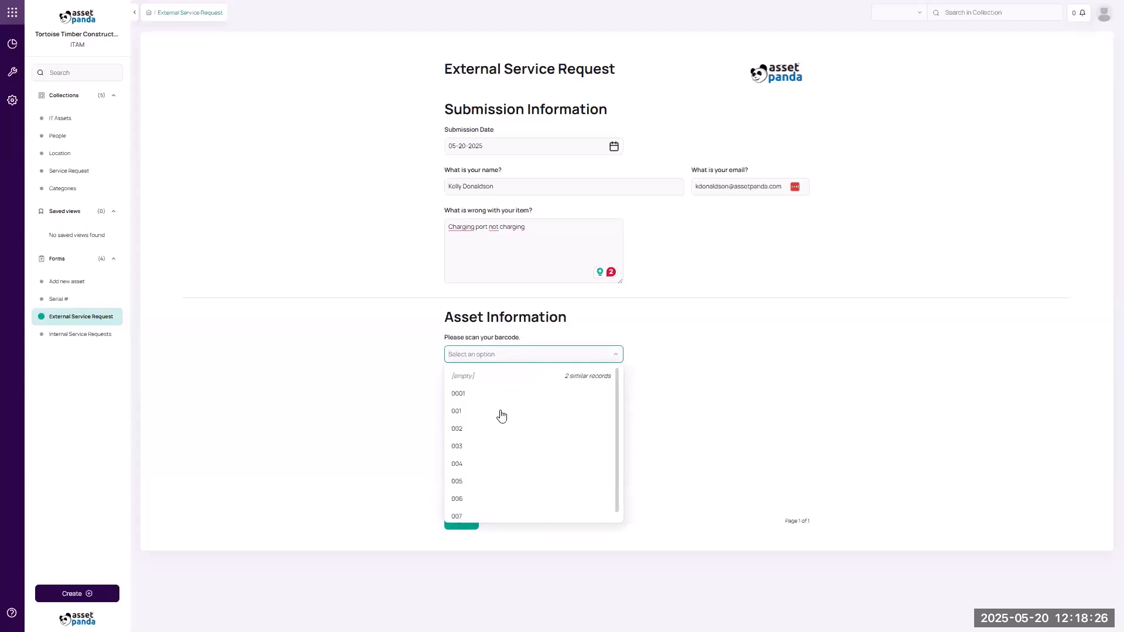
# Select asset barcode 004 for the request, replacing the initially chosen 006.
pyautogui.scroll(-1, 501, 491)
pyautogui.click(499, 492)
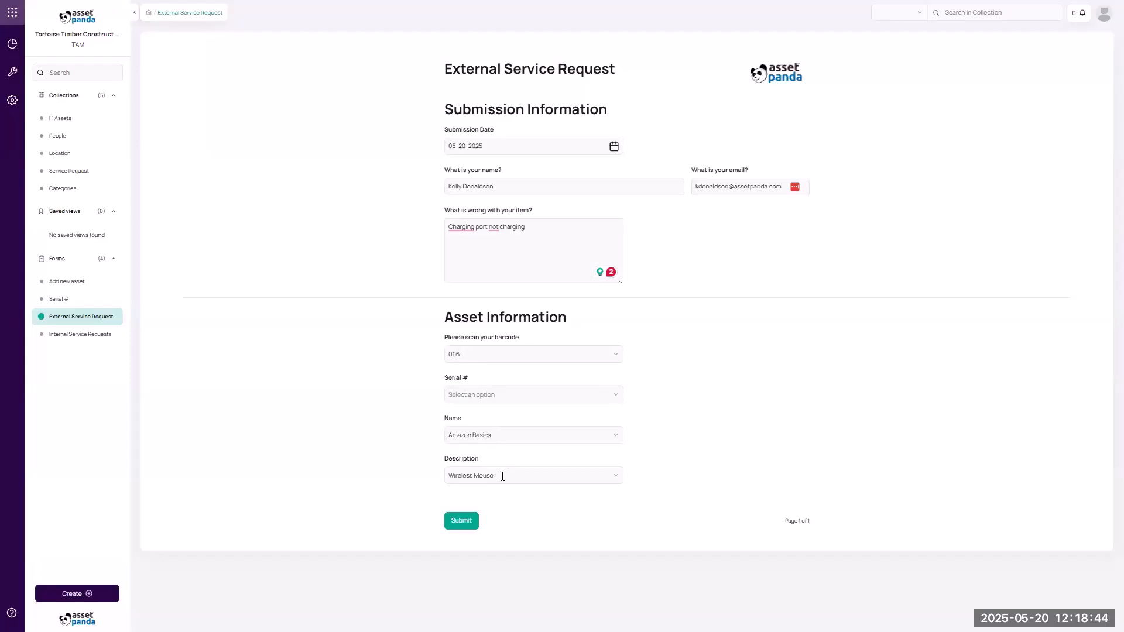
pyautogui.click(499, 351)
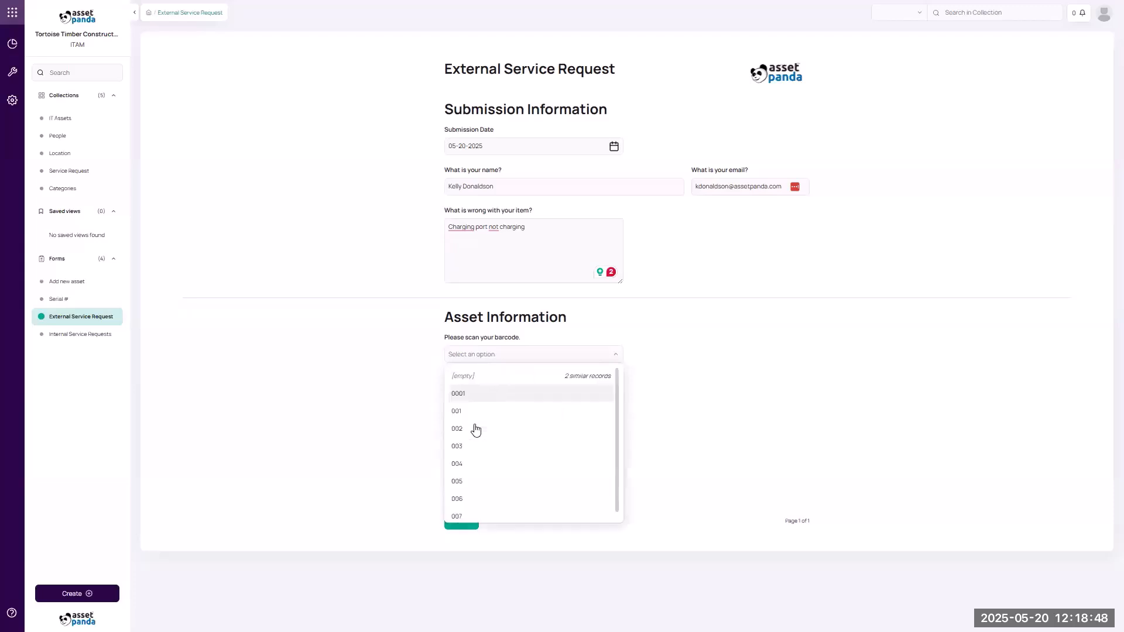
pyautogui.click(601, 463)
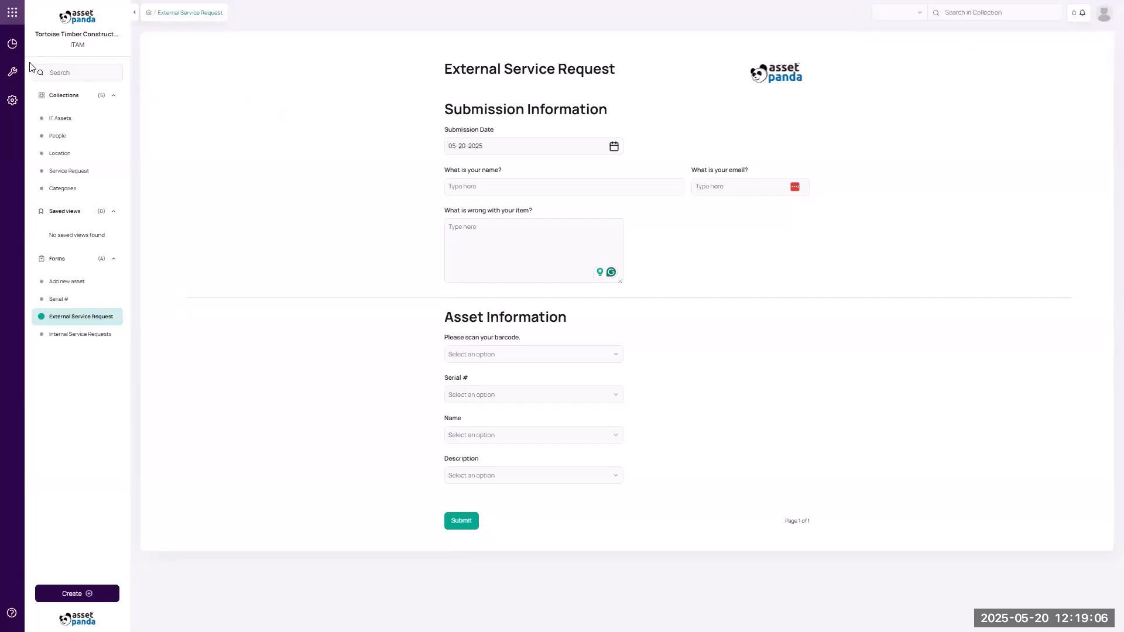
# Switch to the ITAM module and view the Service Request collection with the new charging-port ticket.
pyautogui.click(10, 17)
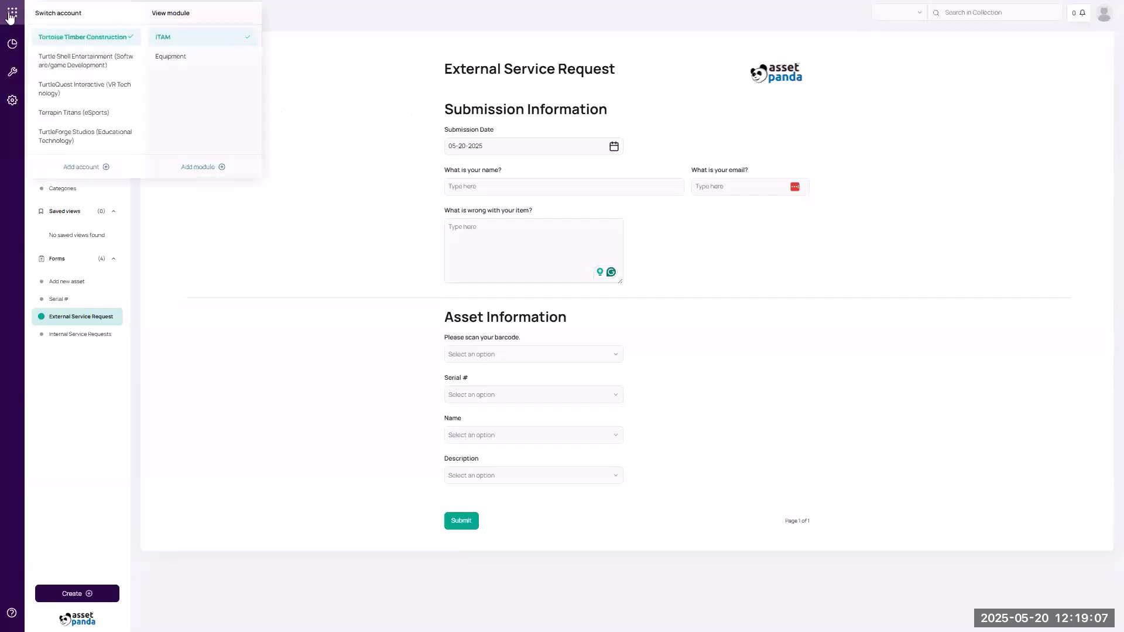
pyautogui.click(169, 40)
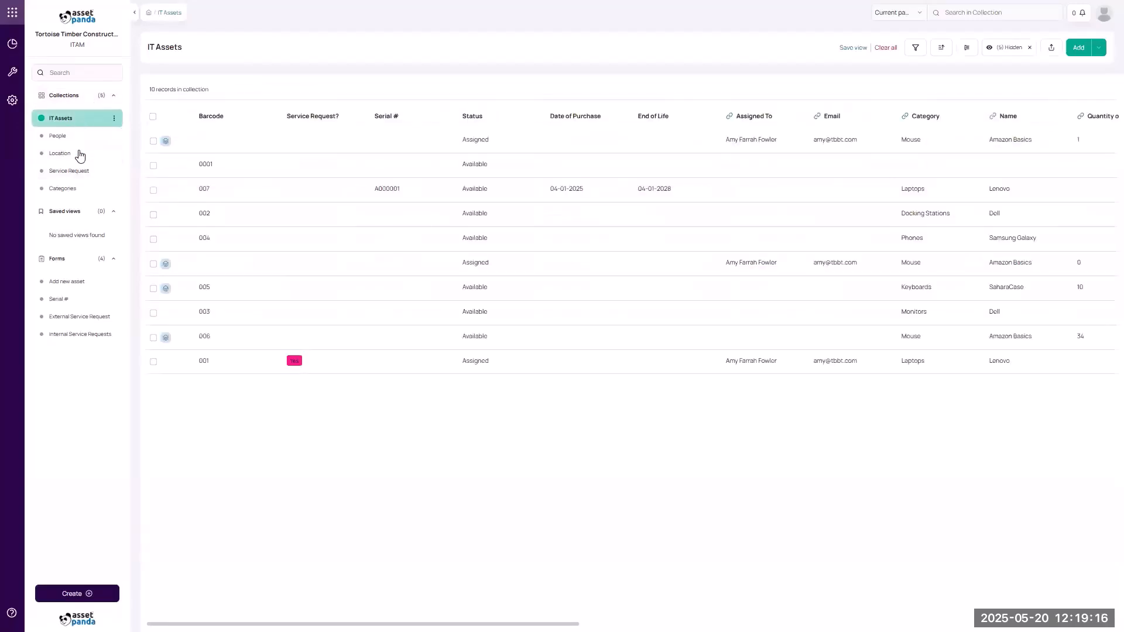
pyautogui.click(79, 175)
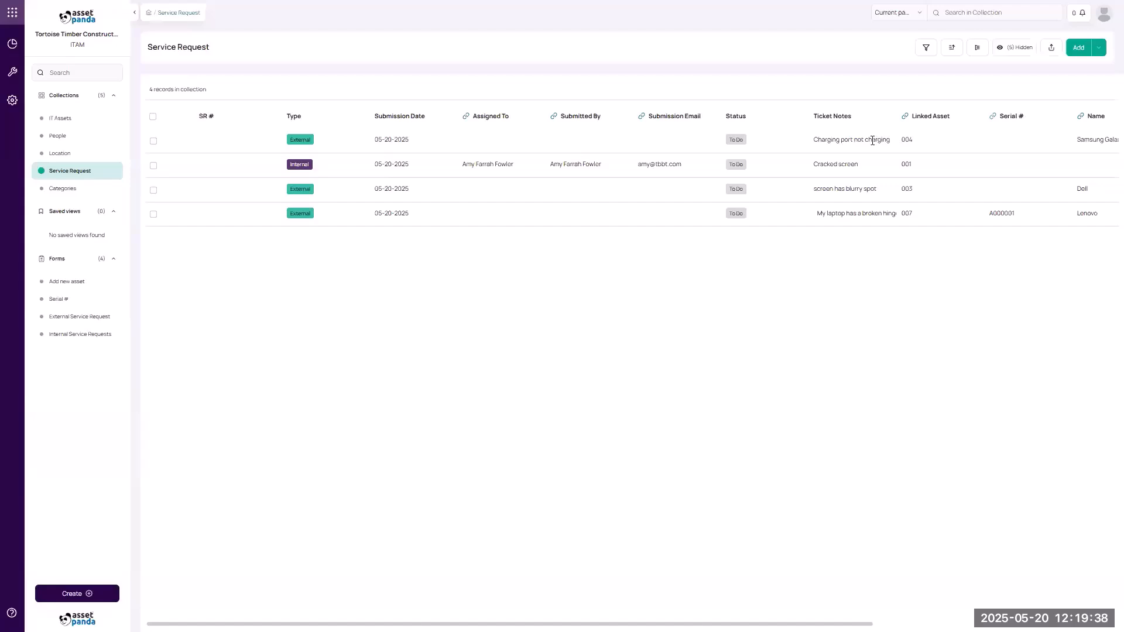
# Go through Settings and the External Service Request form setup to Roles & permissions.
pyautogui.click(12, 100)
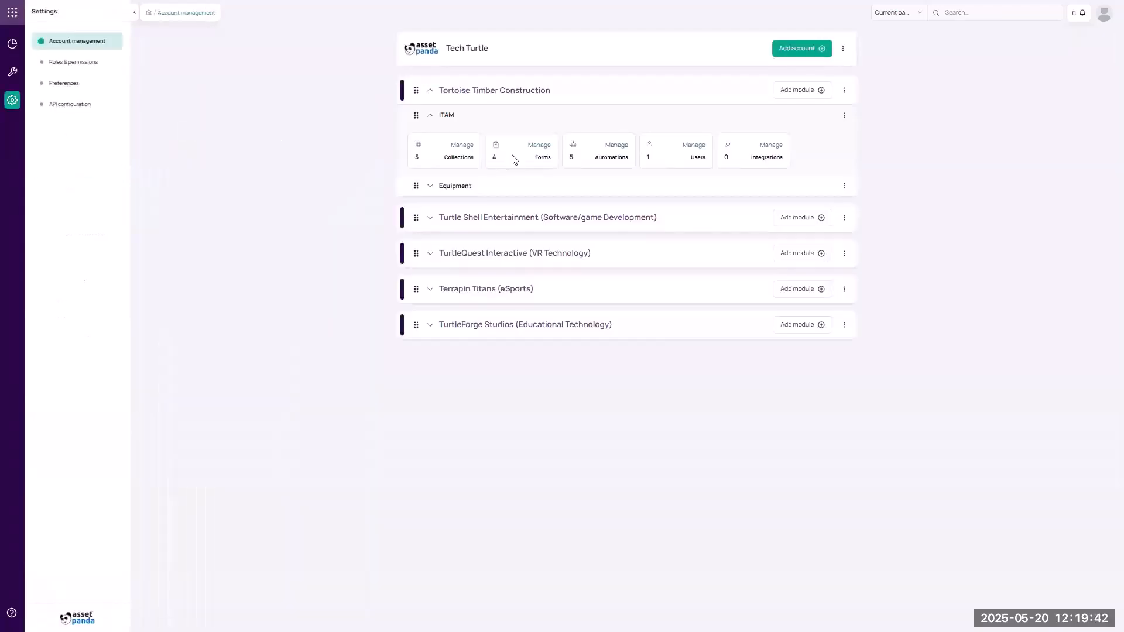
pyautogui.click(507, 162)
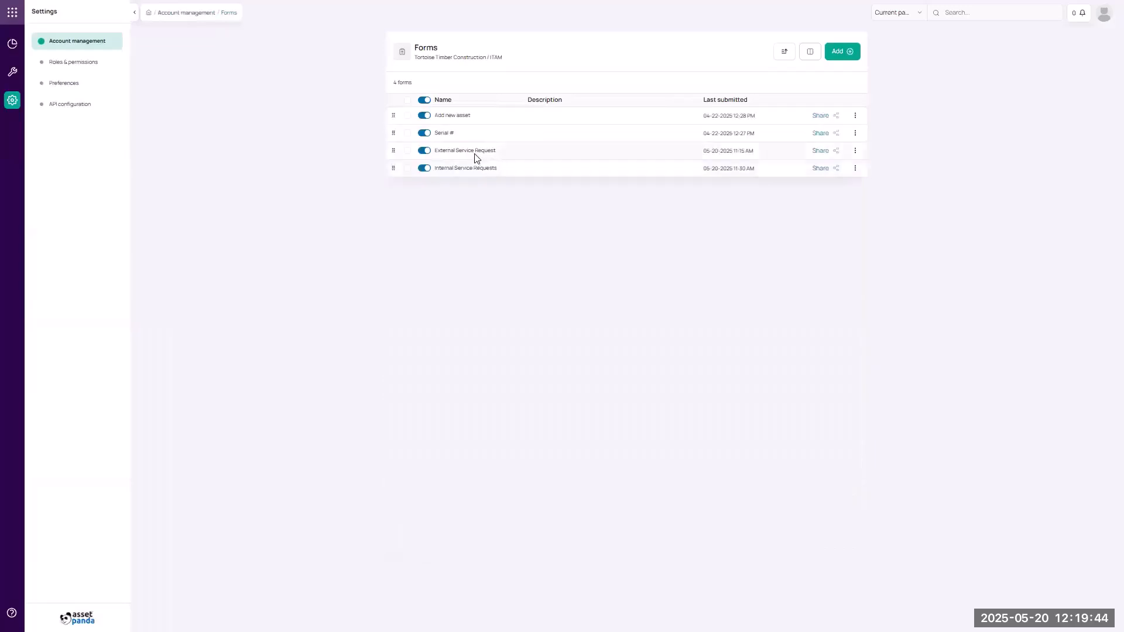
pyautogui.click(478, 152)
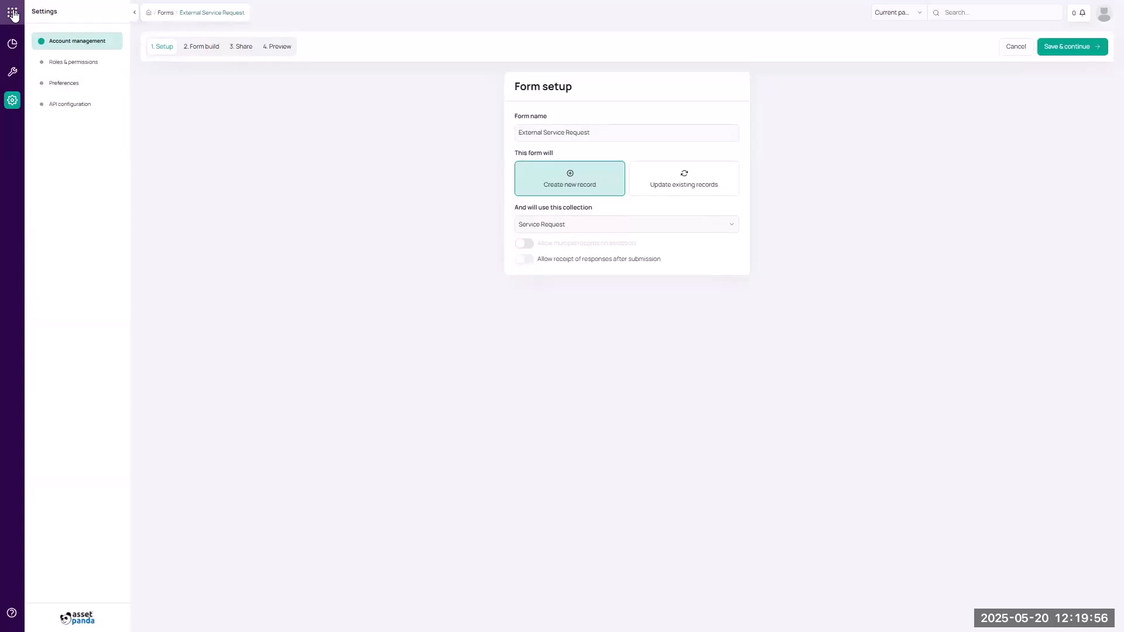
pyautogui.click(69, 66)
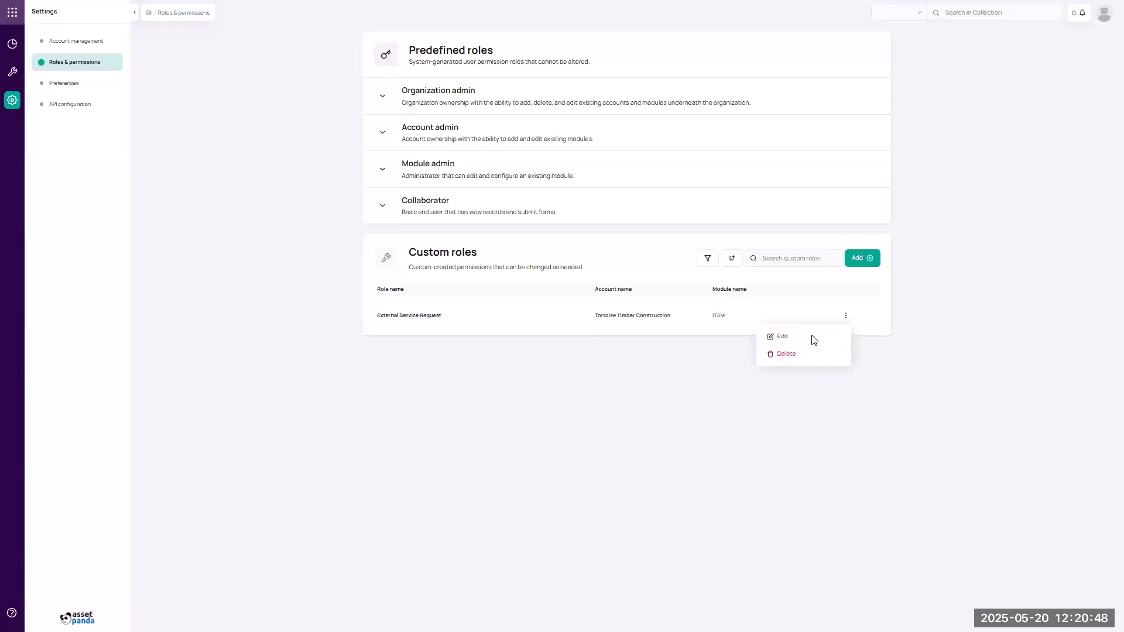
# Edit the External Service Request custom role.
pyautogui.click(778, 338)
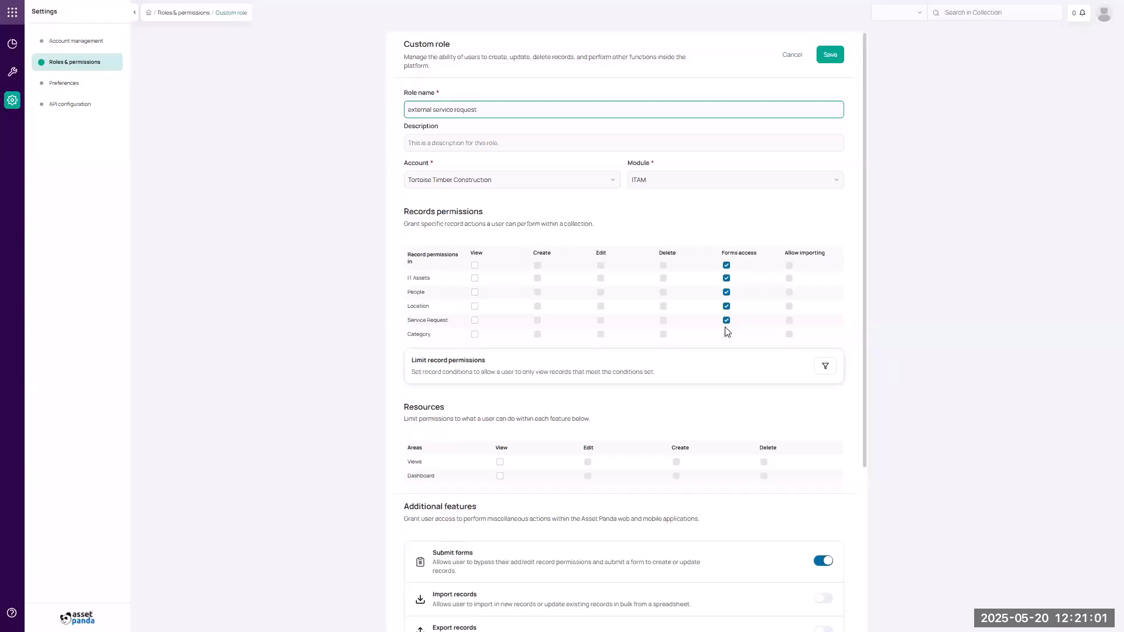
# Clear forms access for all collections, grant it only to Service Request, and save the role.
pyautogui.click(724, 267)
pyautogui.click(726, 266)
pyautogui.click(726, 320)
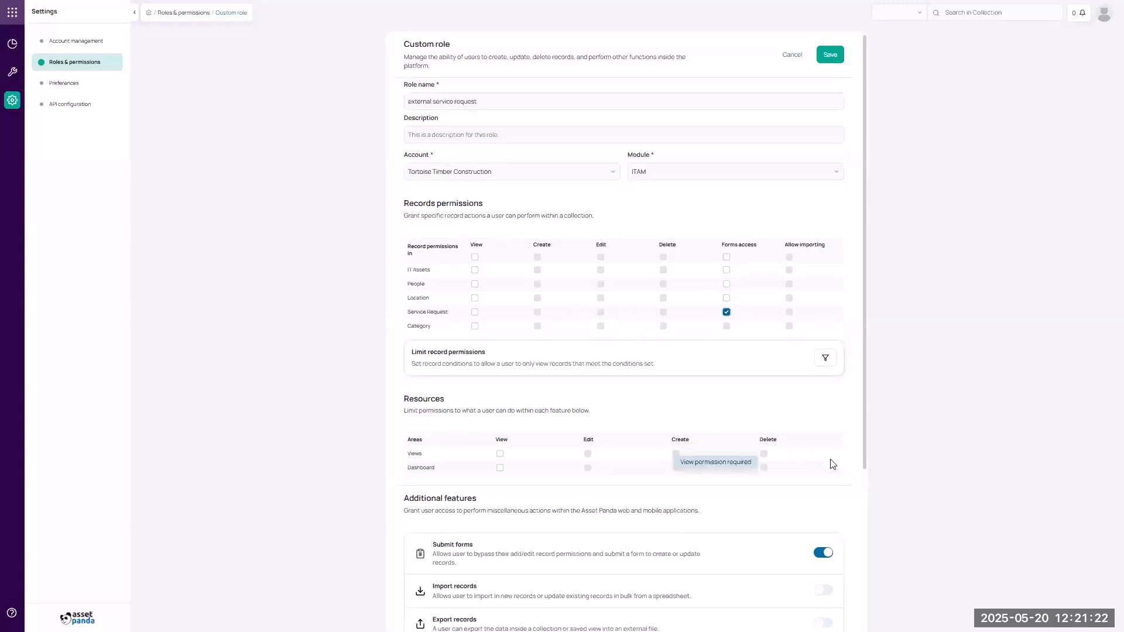
pyautogui.scroll(-3, 833, 464)
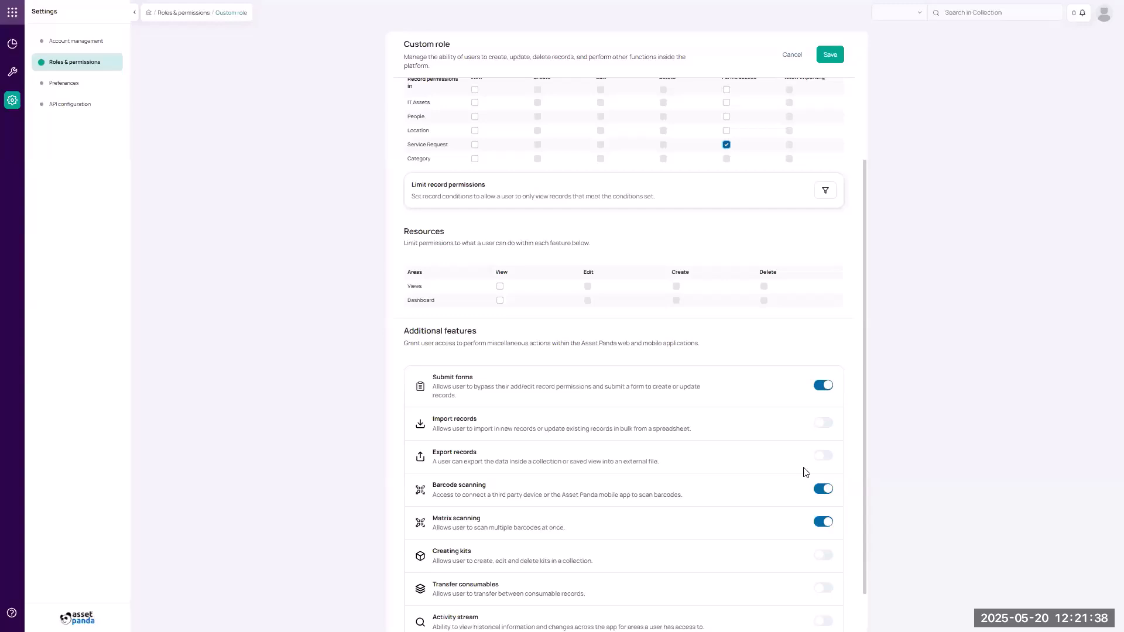
pyautogui.scroll(-1, 803, 468)
pyautogui.scroll(4, 803, 468)
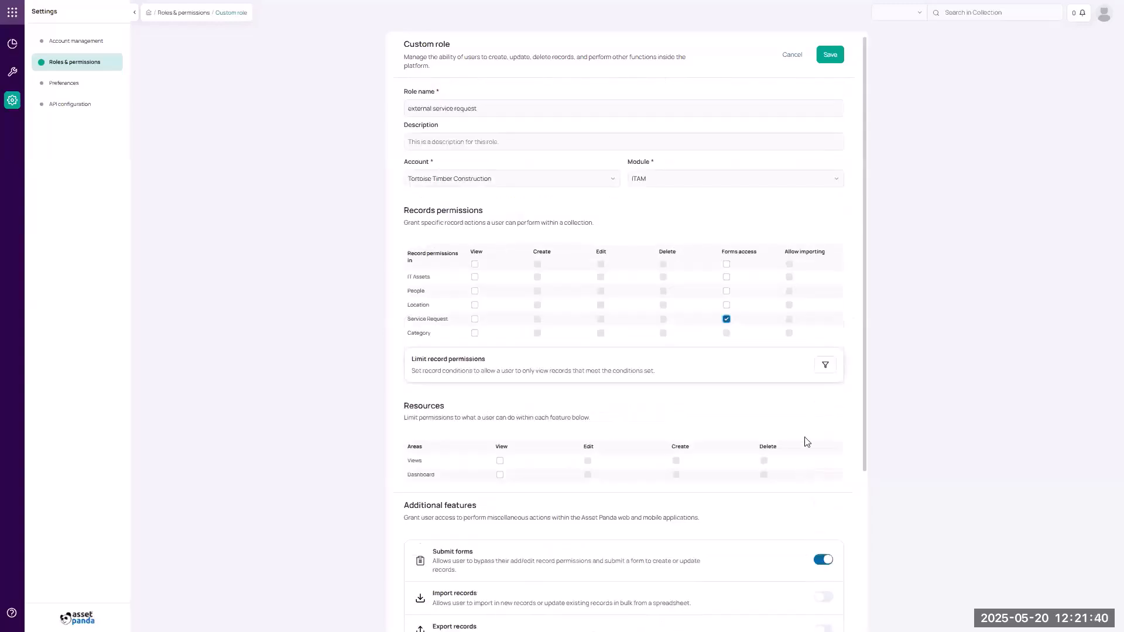
pyautogui.click(831, 55)
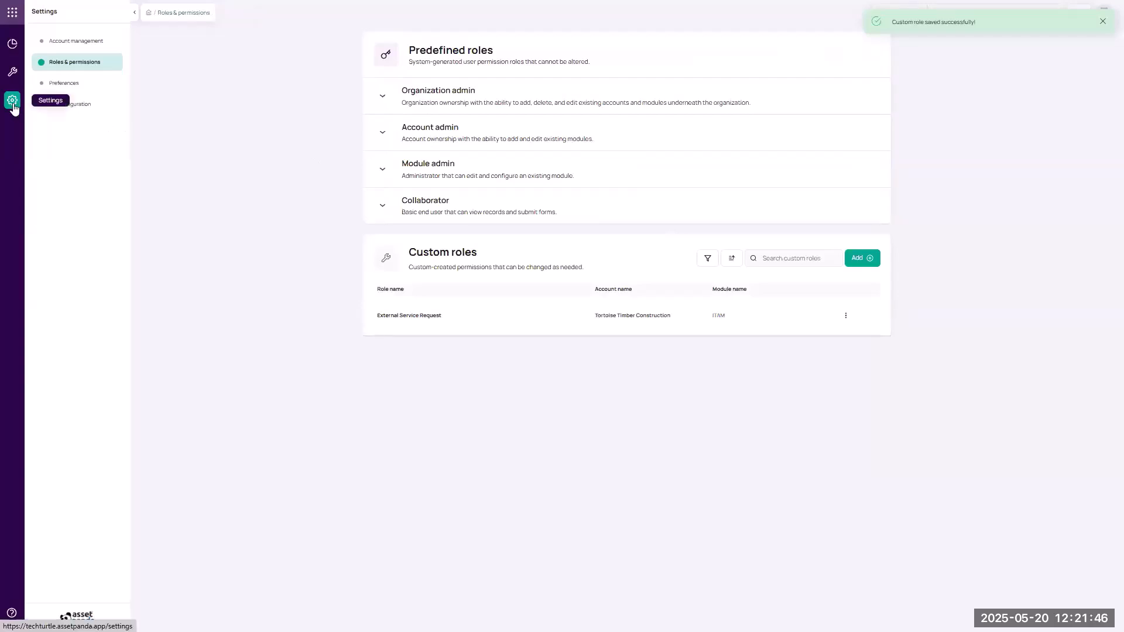
# Review the Service Request Update automation in the ITAM Automations, then discard without changes.
pyautogui.click(12, 103)
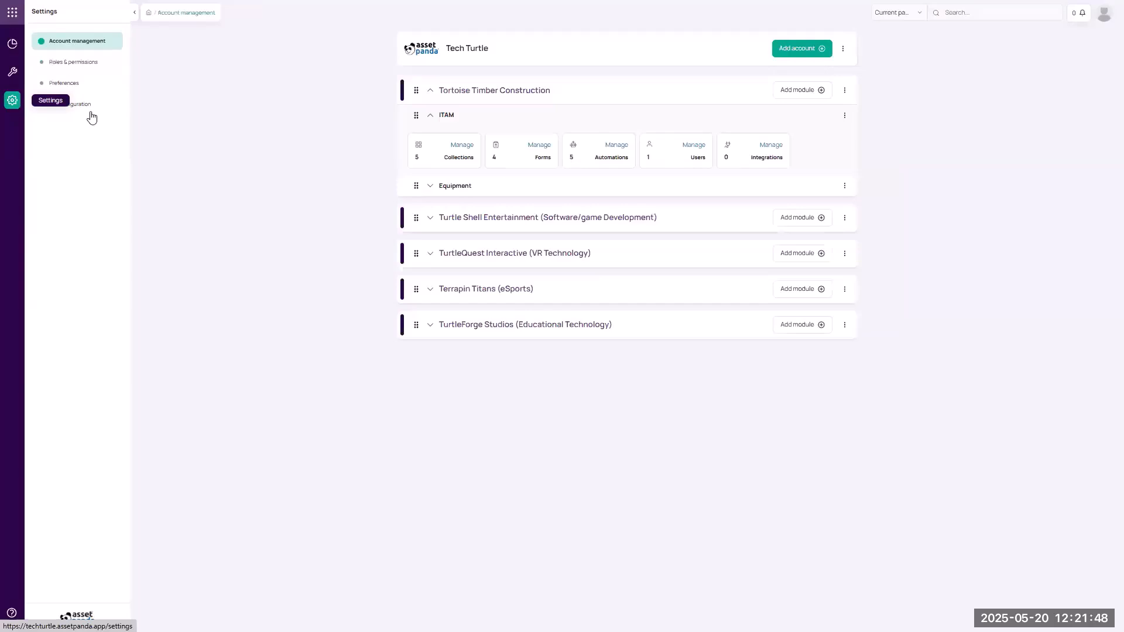
pyautogui.click(588, 155)
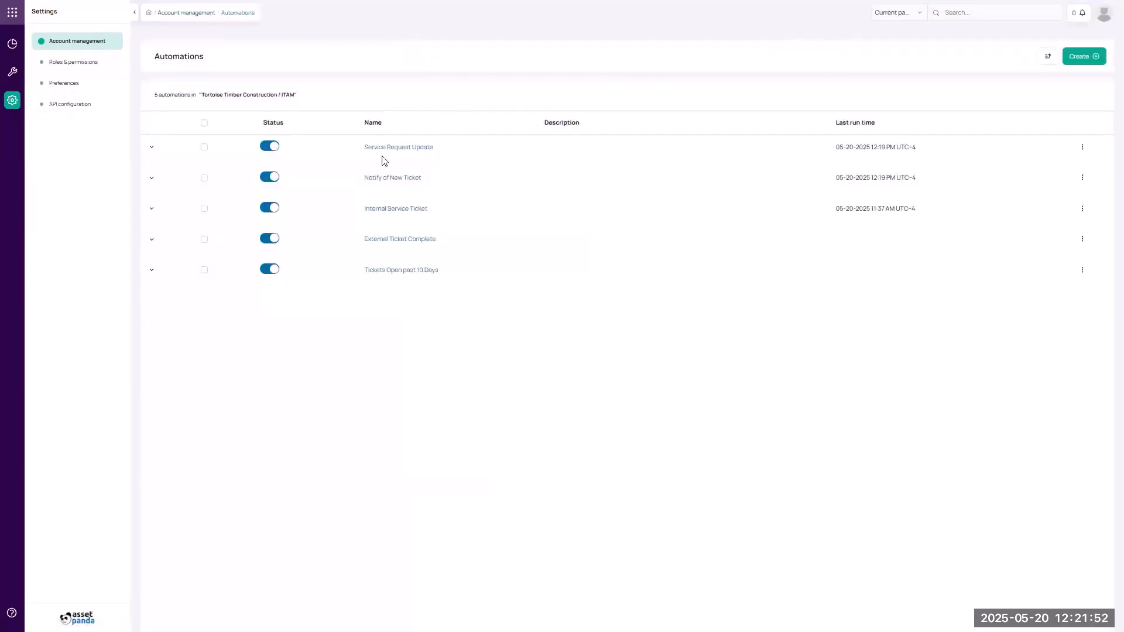
pyautogui.click(393, 152)
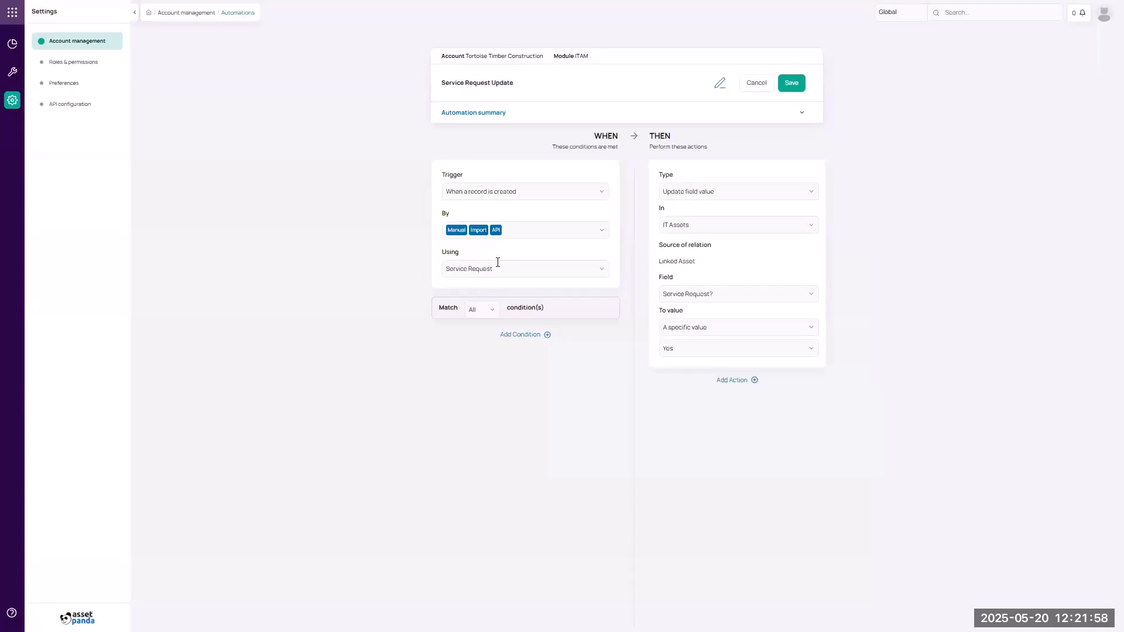
pyautogui.click(758, 88)
pyautogui.click(571, 344)
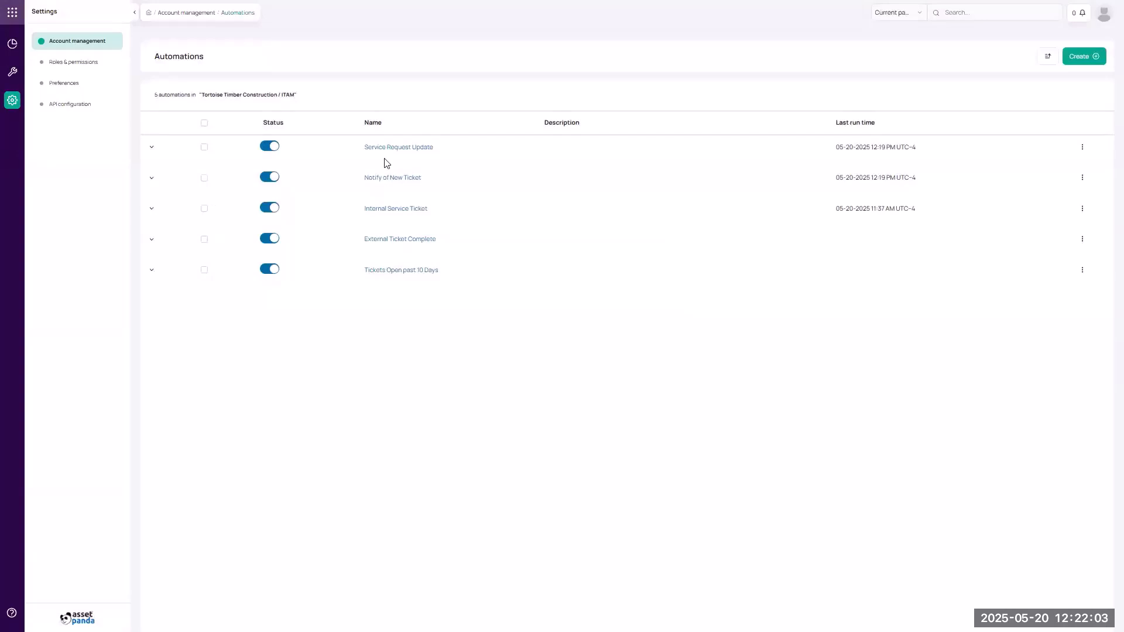
# Inspect the Notify of New Ticket automation's notification e-mail, then return to the Dashboard.
pyautogui.click(388, 178)
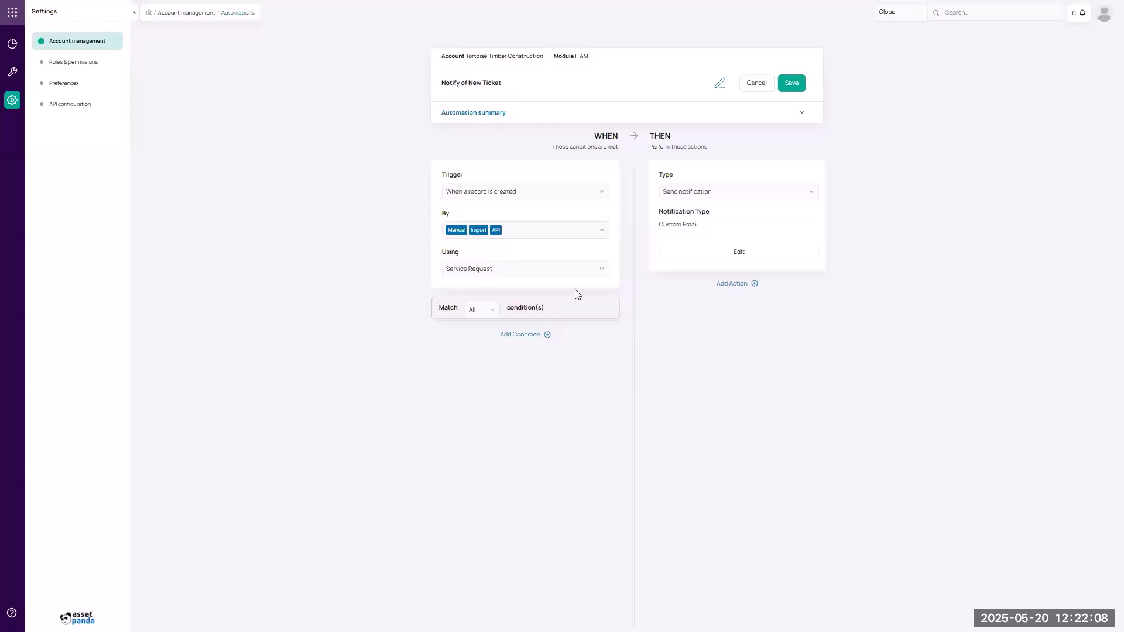
pyautogui.click(691, 259)
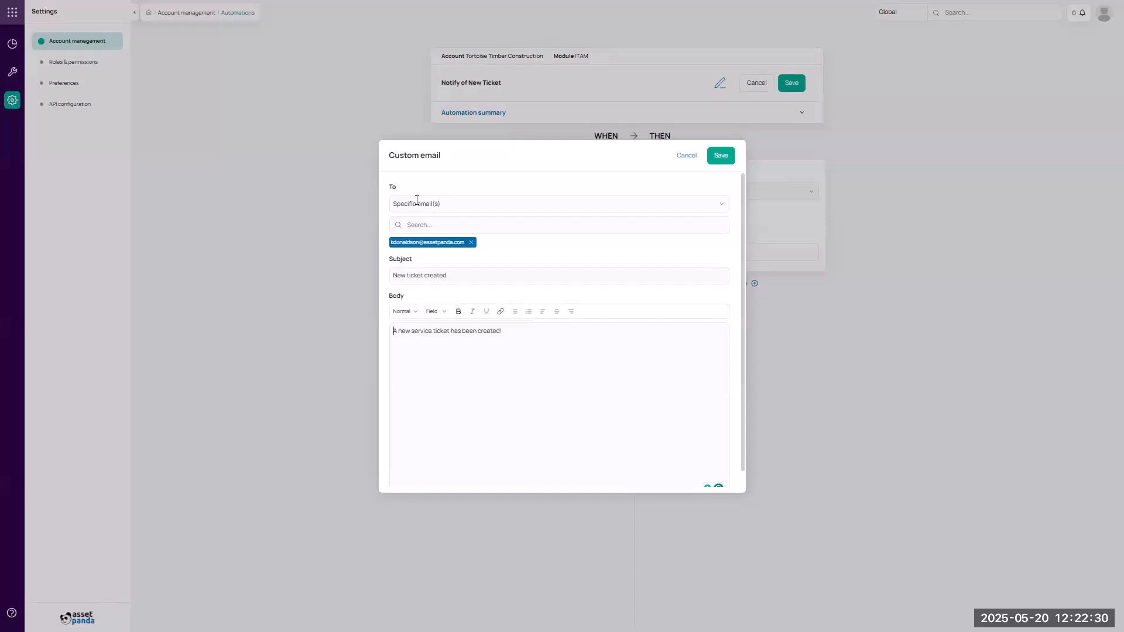
pyautogui.click(683, 156)
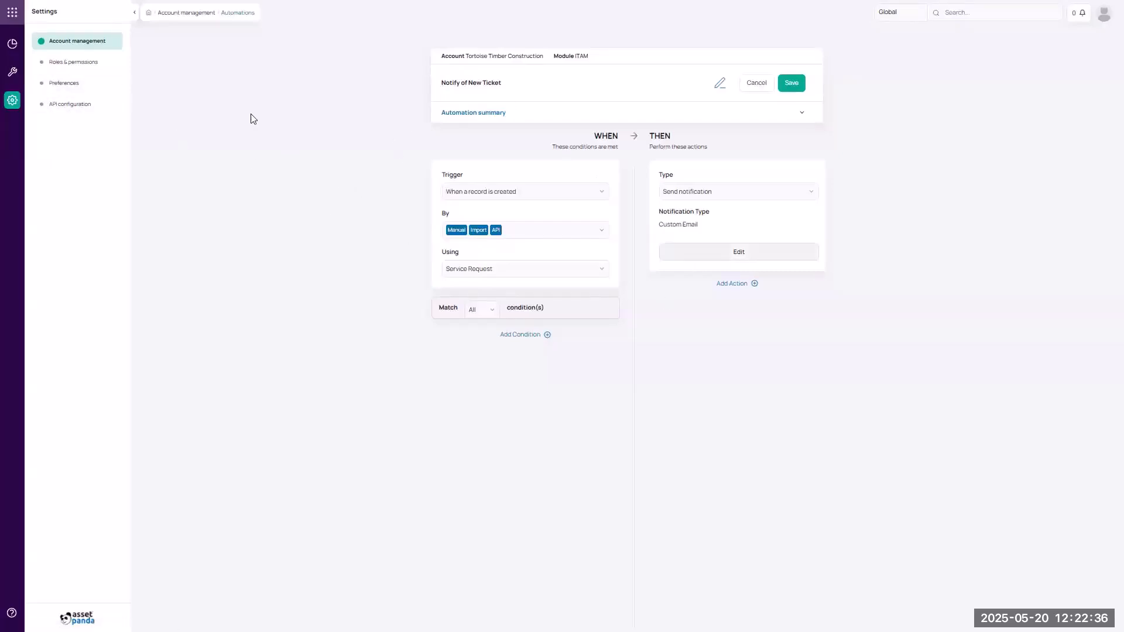
pyautogui.click(18, 50)
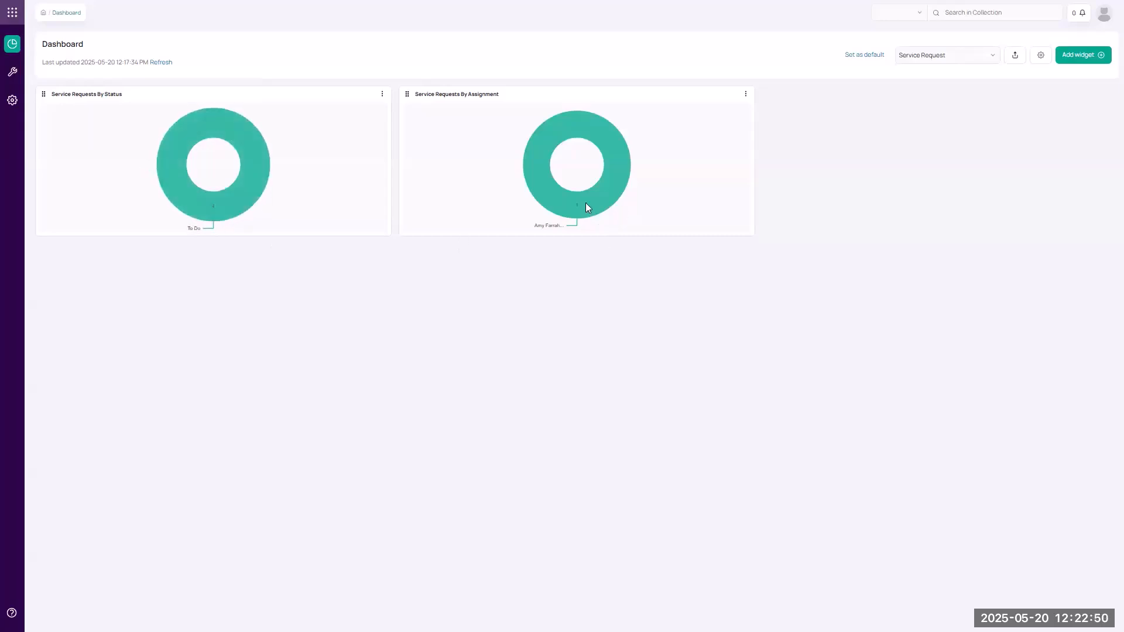
# Add a new chart widget to the Dashboard named 'Tickets by Assignment'.
pyautogui.moveTo(579, 209)
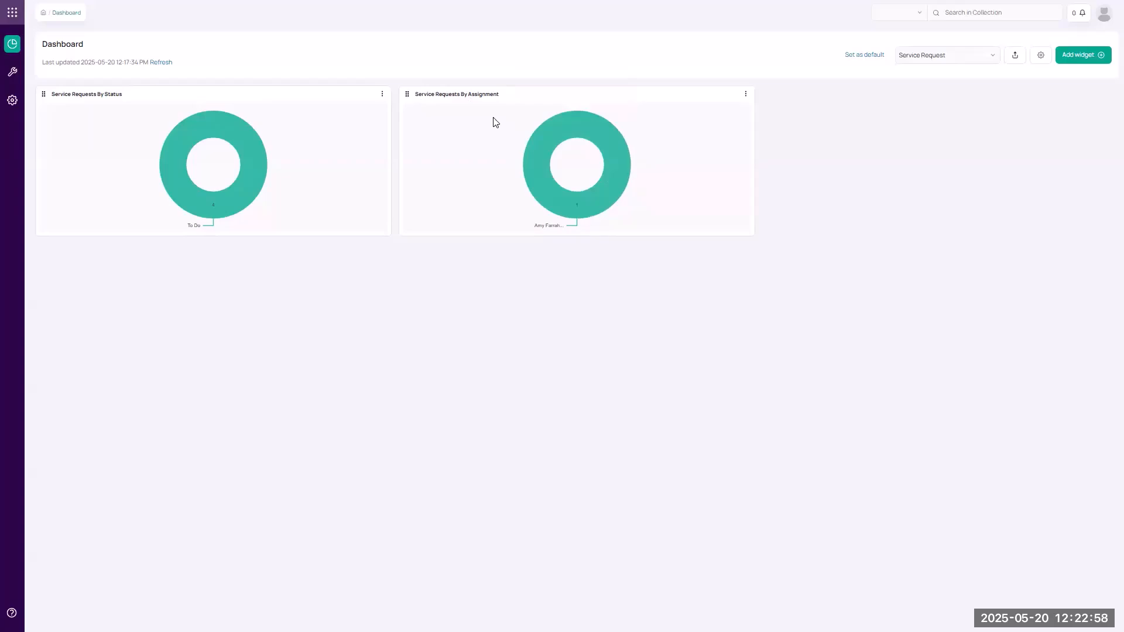
pyautogui.click(1079, 55)
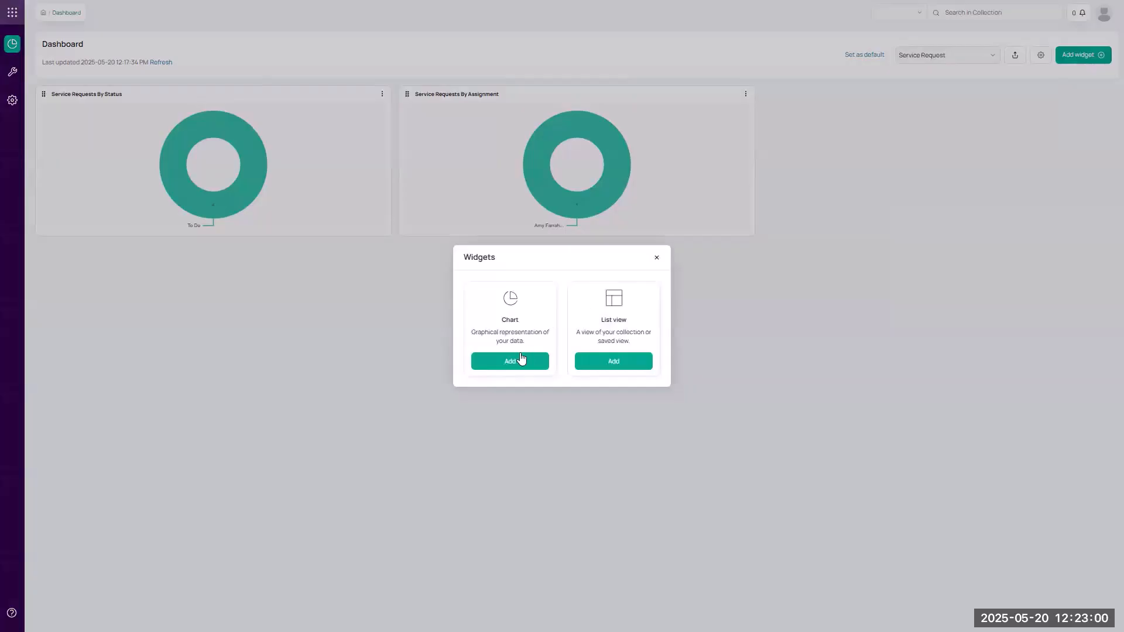
pyautogui.click(510, 360)
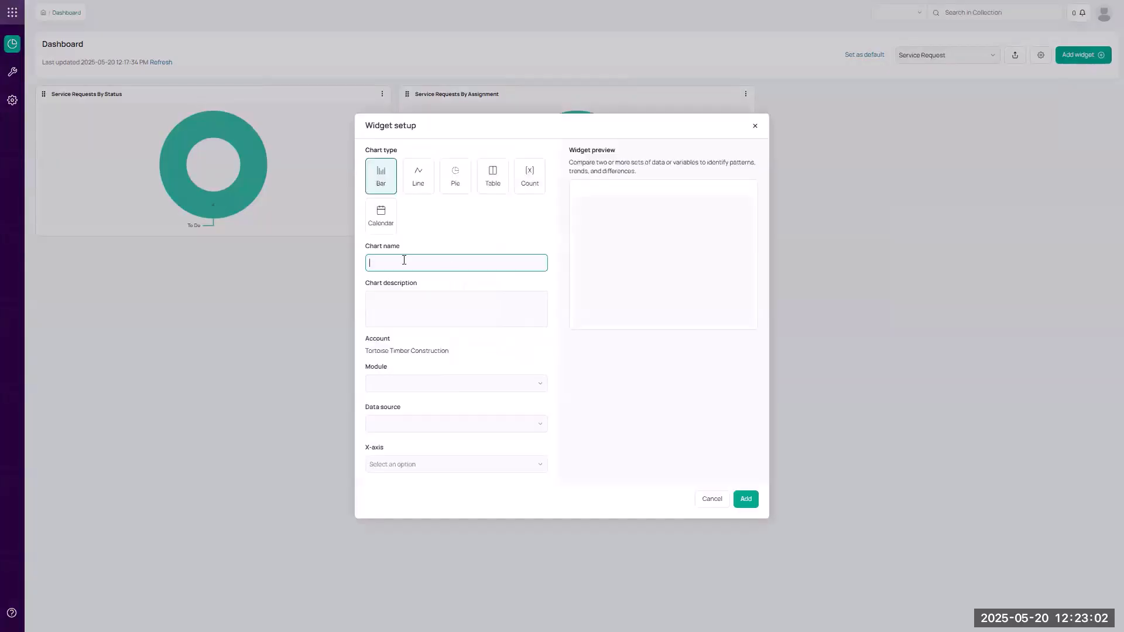
pyautogui.write('Tickets by Assignment')
# Configure it as an ITAM Service Request pie chart by Assigned To and add it.
pyautogui.click(394, 383)
pyautogui.click(394, 421)
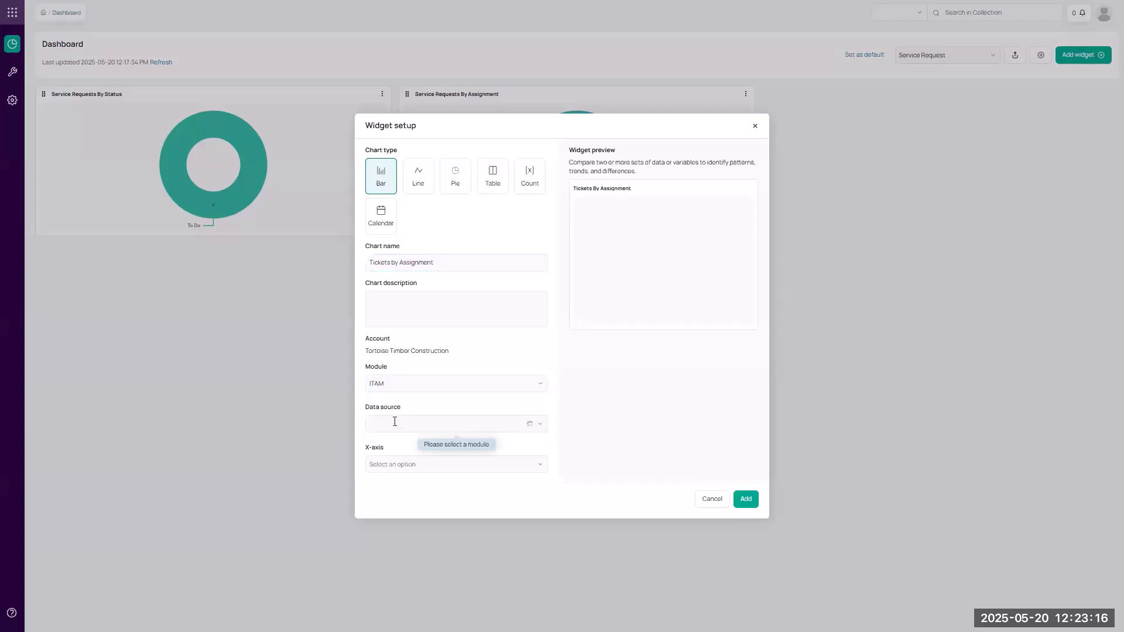
pyautogui.click(394, 423)
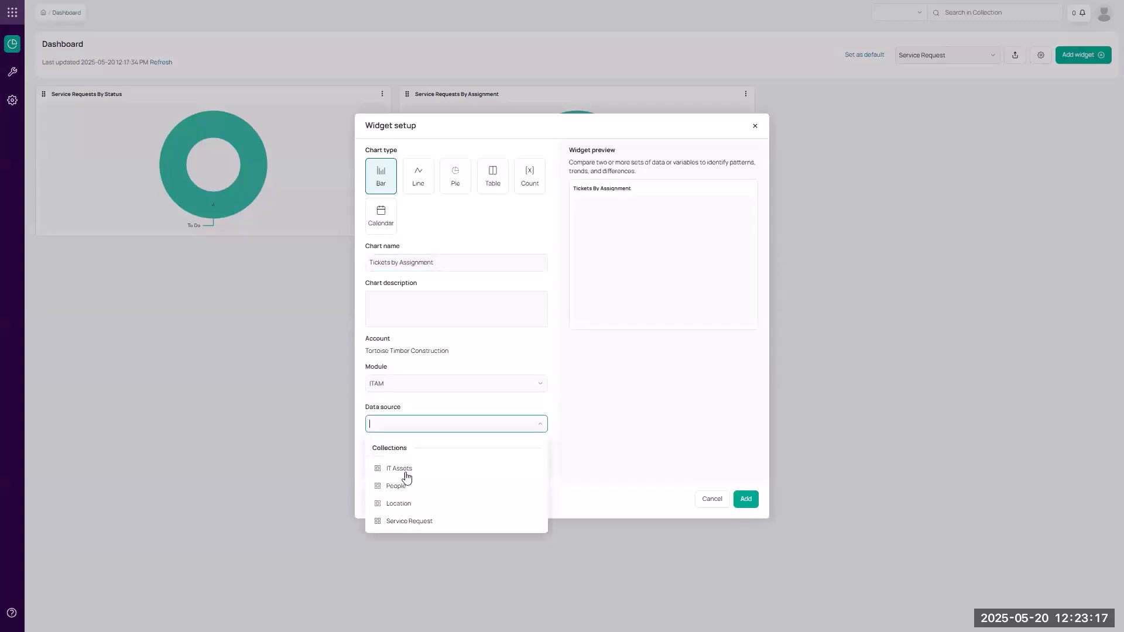
pyautogui.click(409, 521)
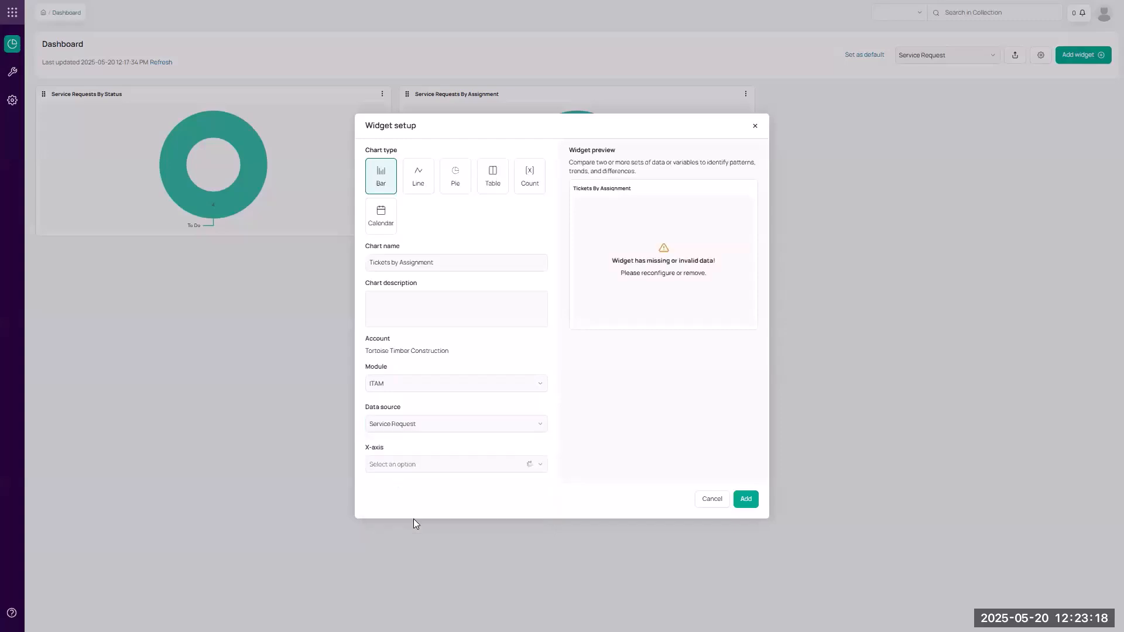
pyautogui.click(458, 175)
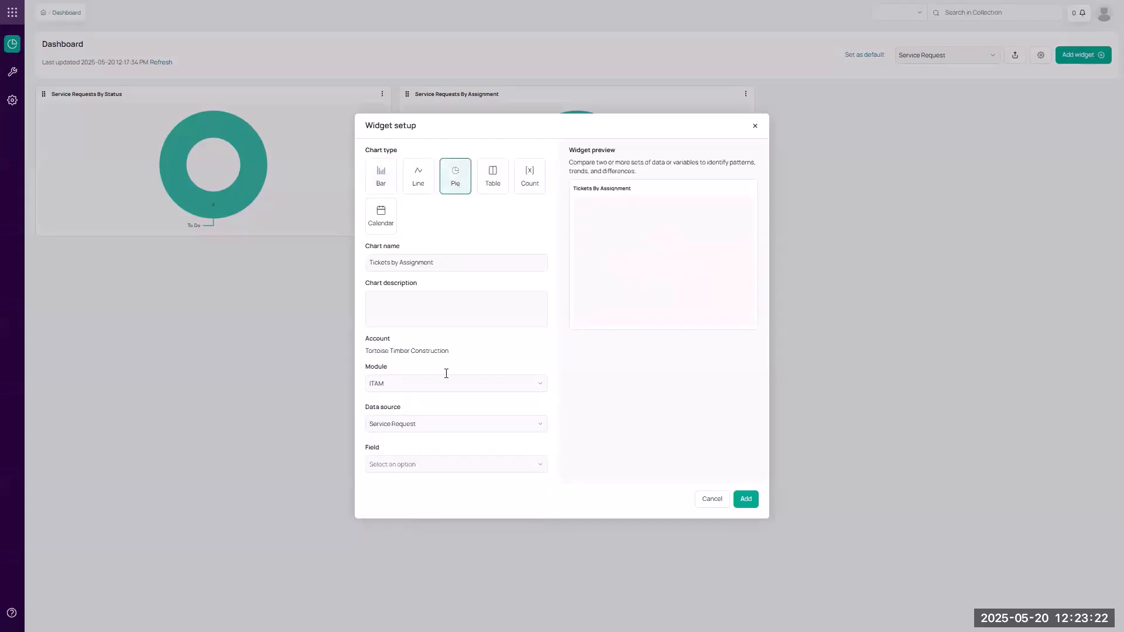
pyautogui.click(423, 464)
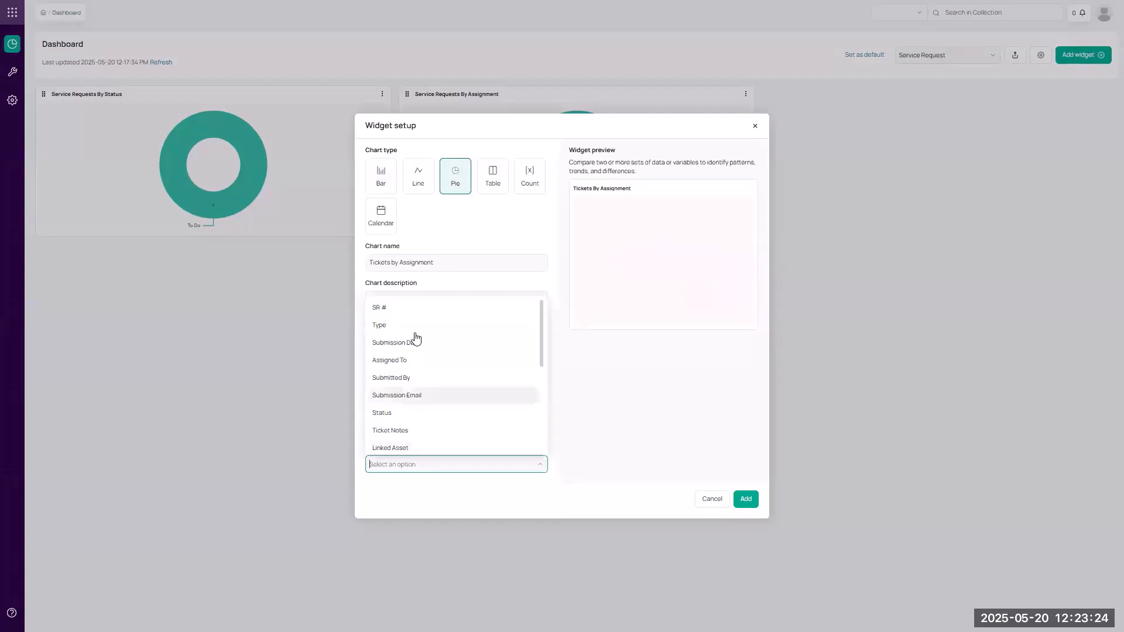
pyautogui.click(413, 361)
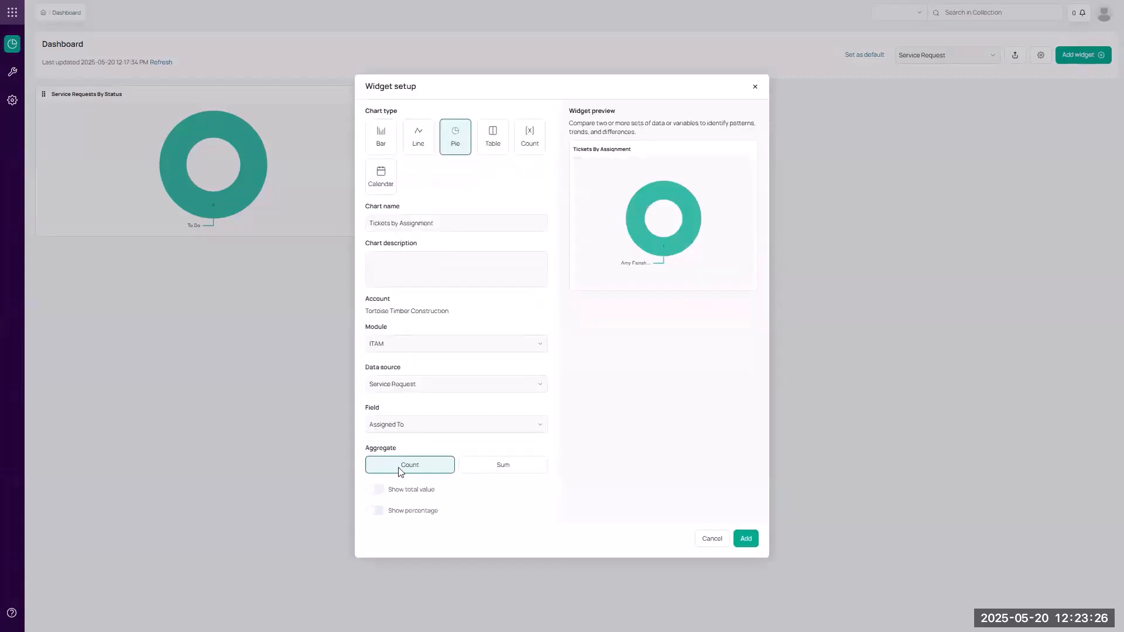
pyautogui.click(412, 424)
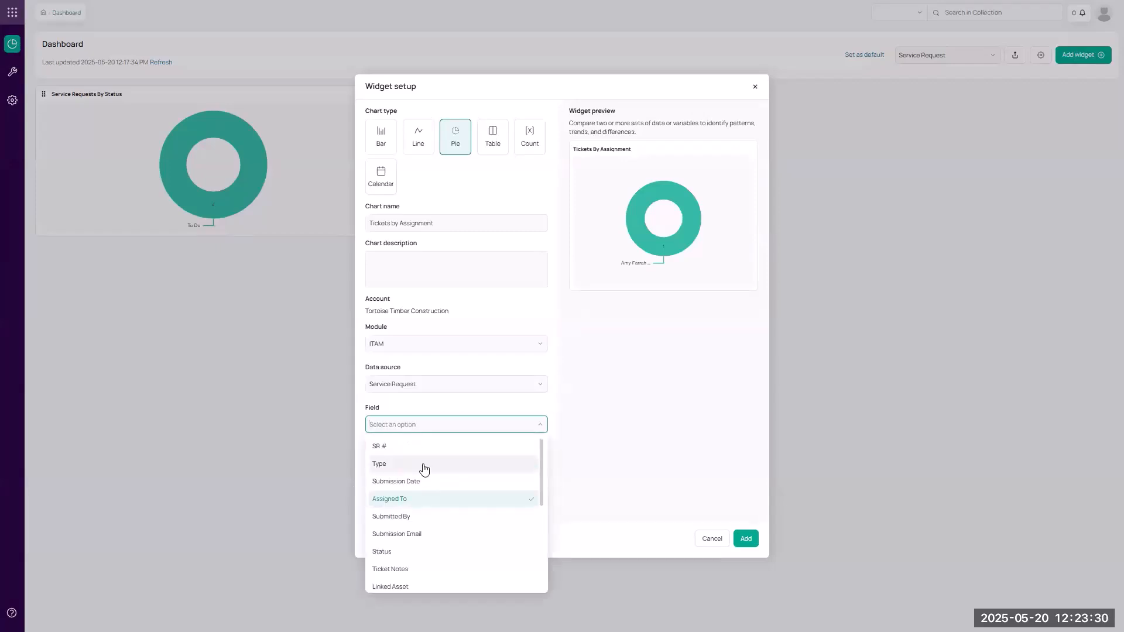
pyautogui.scroll(-1, 452, 488)
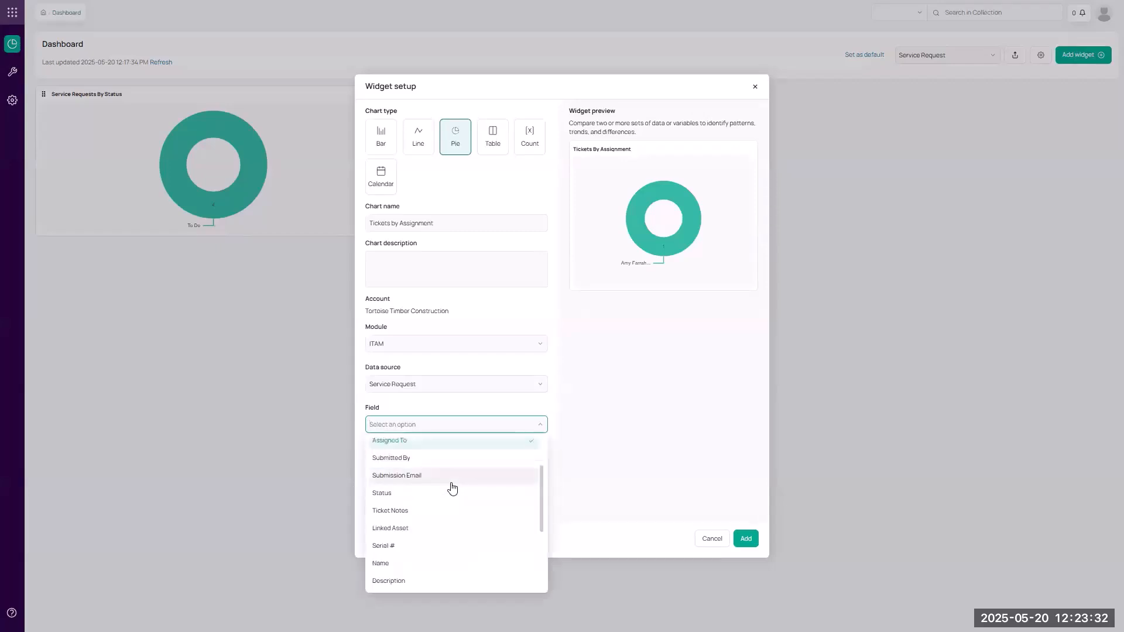
pyautogui.click(574, 474)
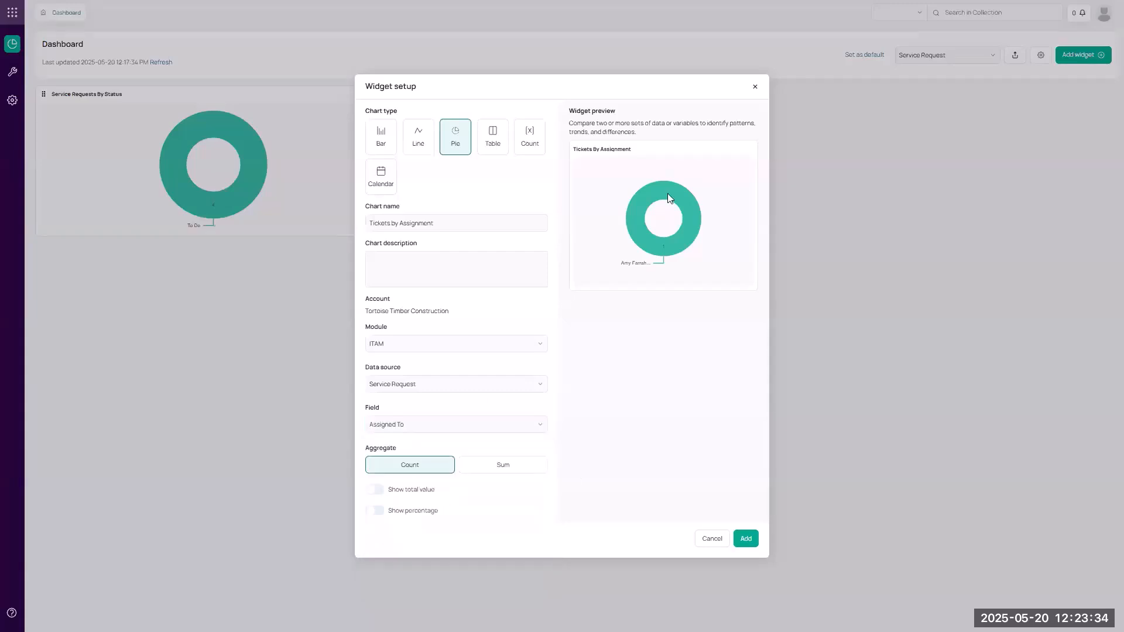
pyautogui.click(736, 541)
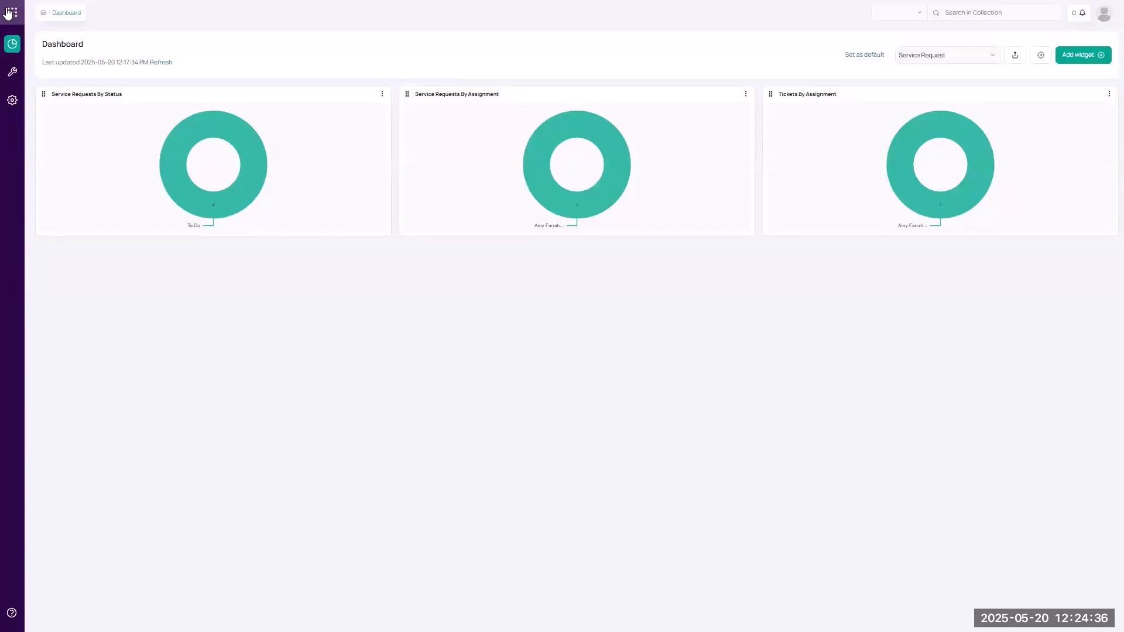
# Switch to the Tortoise Timber Construction account's ITAM module to show its IT Assets.
pyautogui.click(11, 12)
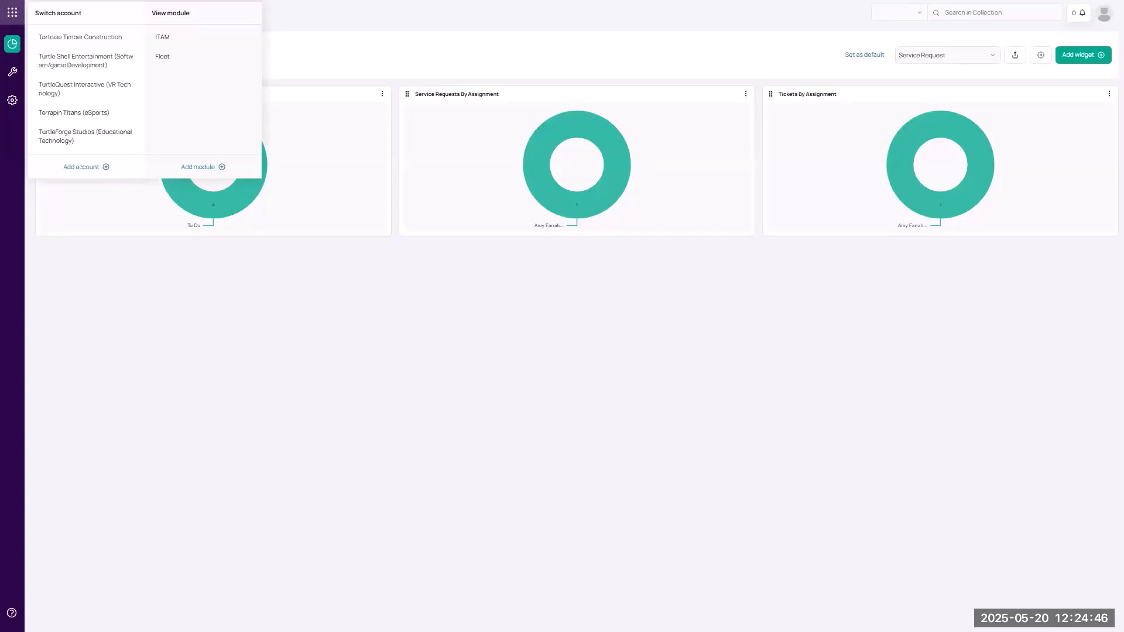
pyautogui.click(121, 46)
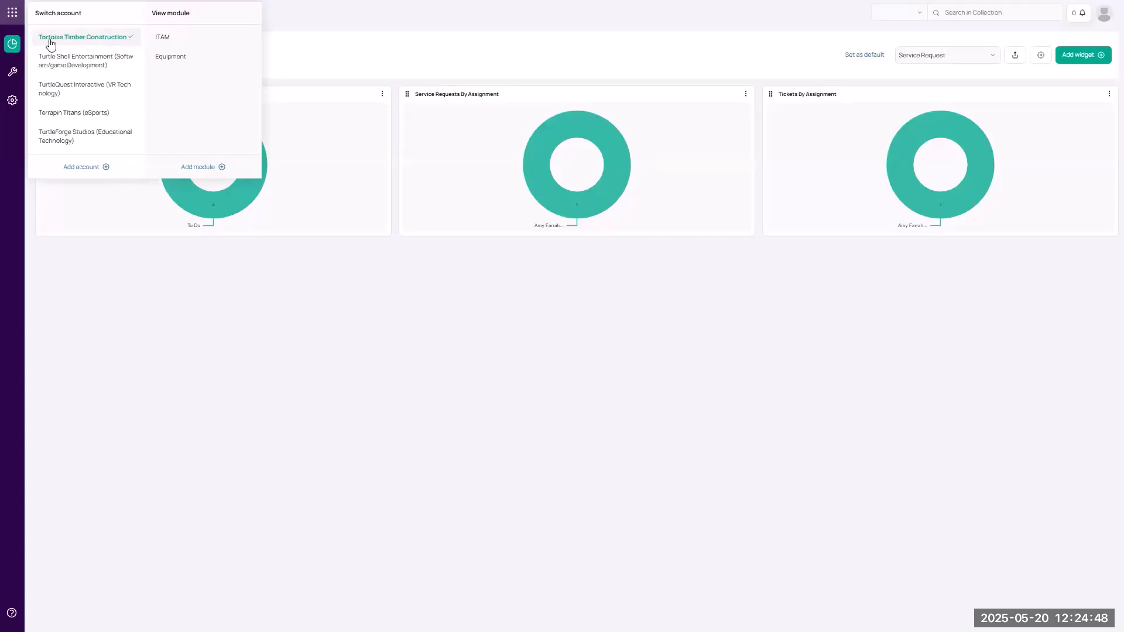
pyautogui.click(162, 38)
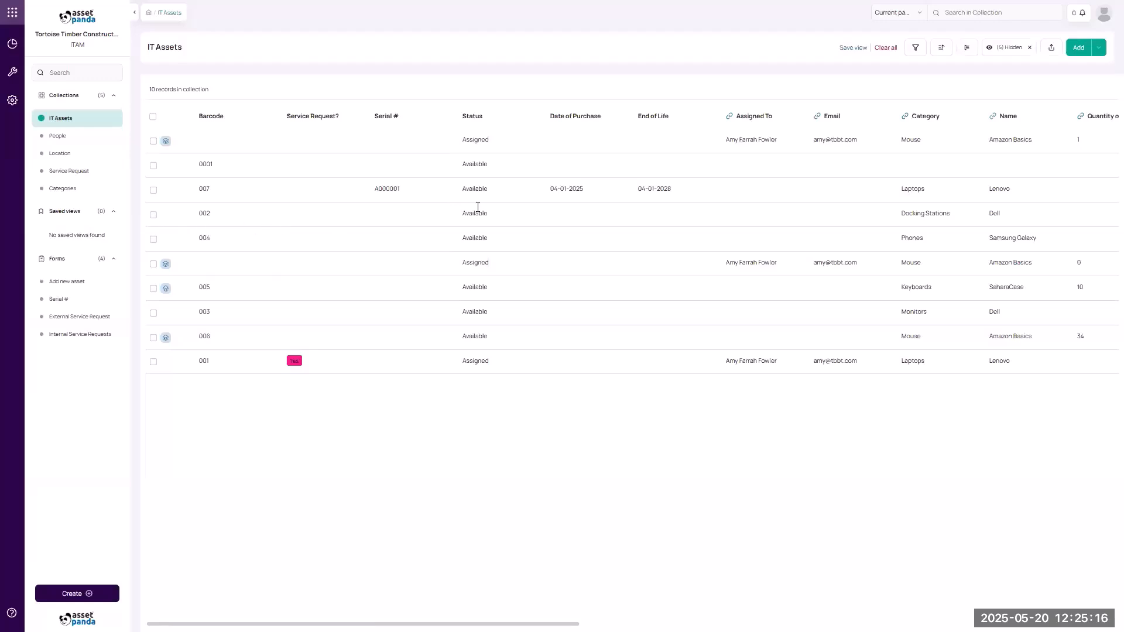
# Set asset 002's status to Assigned with an assignee, save, and open Internal Service Requests.
pyautogui.click(525, 215)
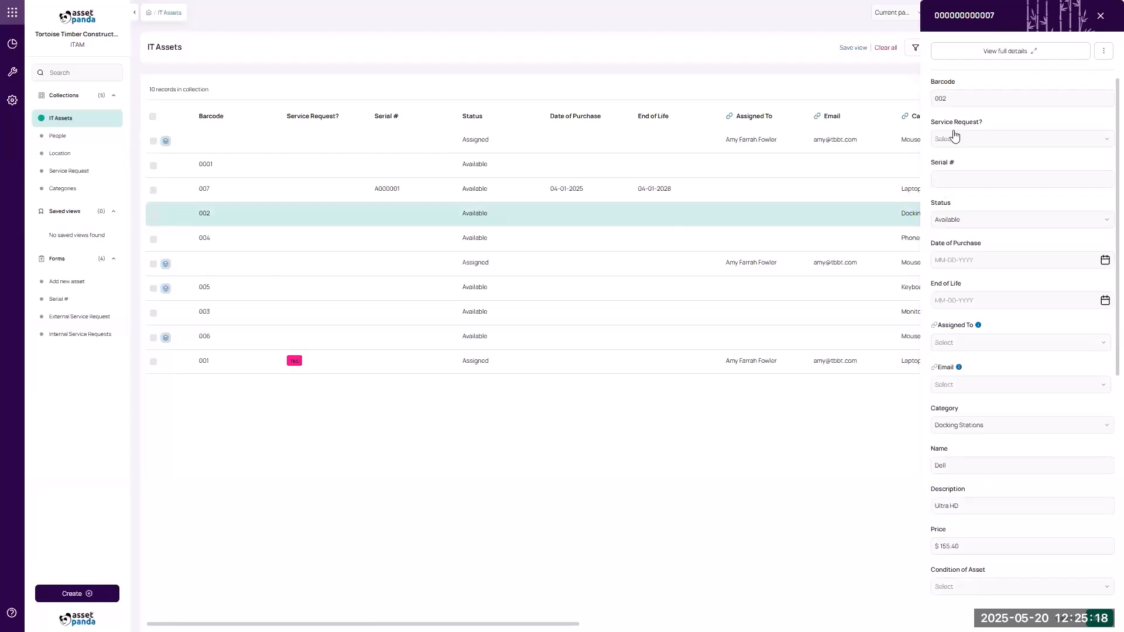
pyautogui.click(973, 216)
pyautogui.click(971, 260)
pyautogui.click(970, 339)
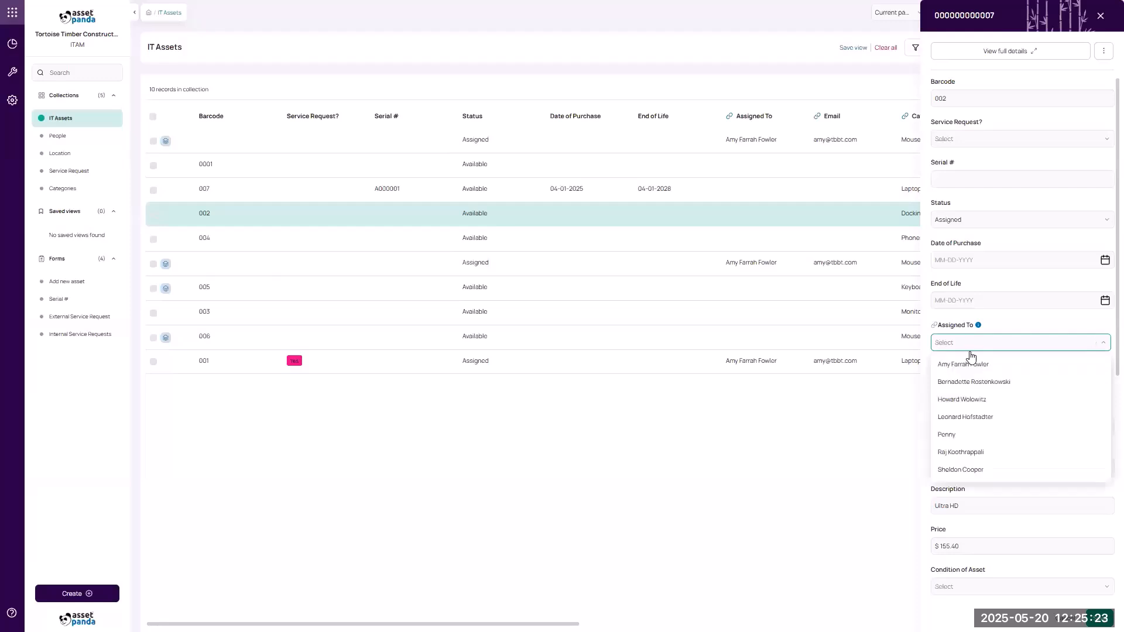
pyautogui.click(967, 418)
pyautogui.click(1100, 617)
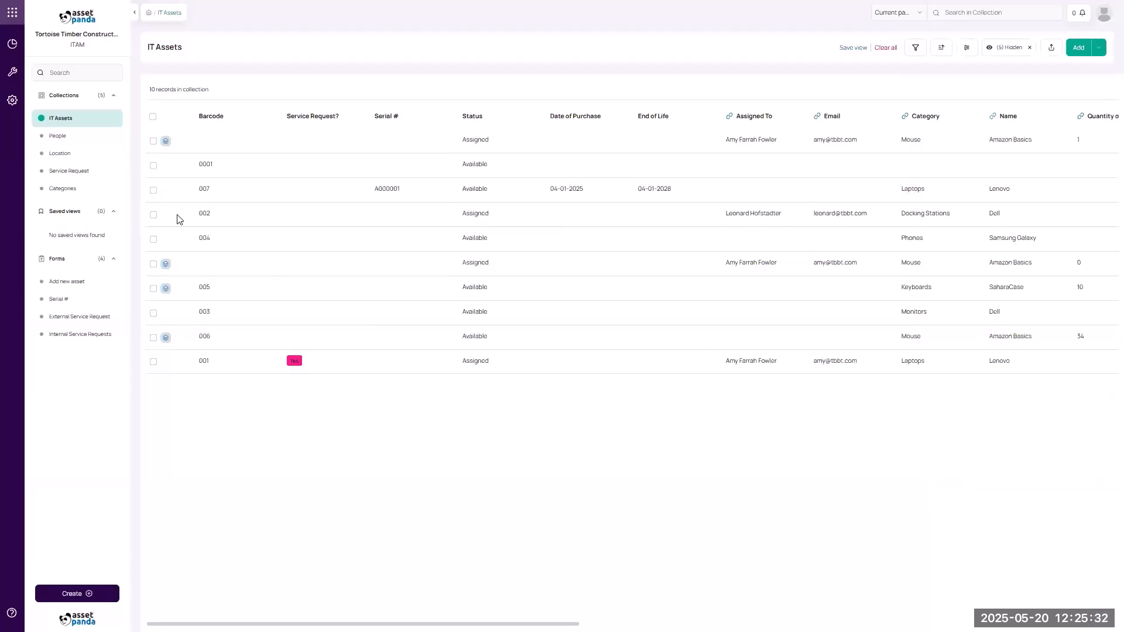
pyautogui.click(84, 339)
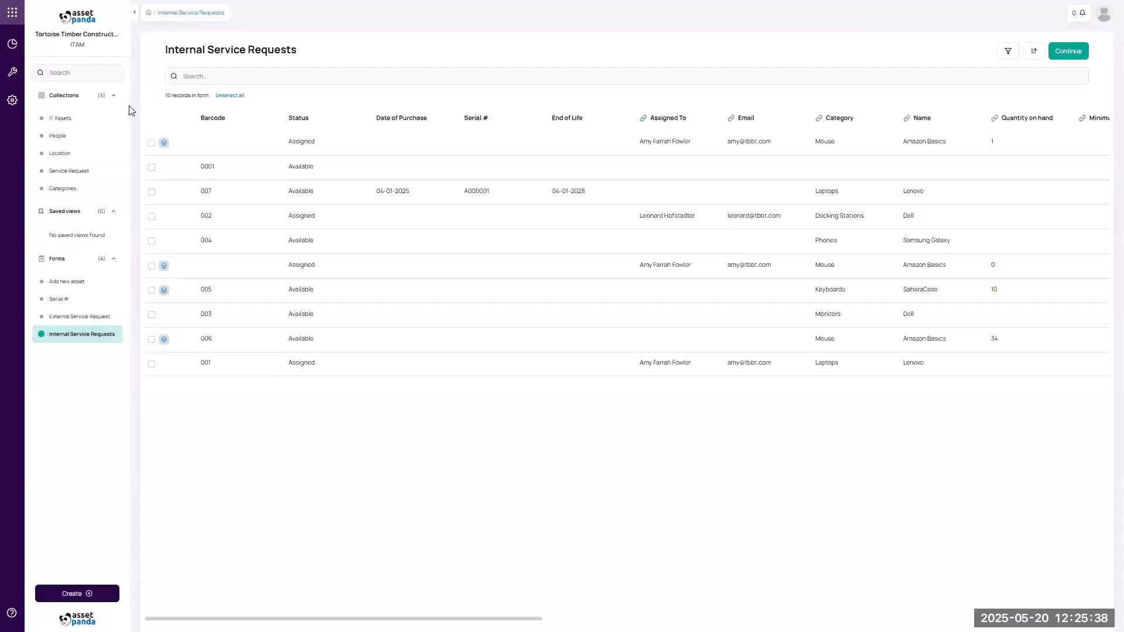
# Submit a service request for asset 002 describing 'one df the ports isn't working', with its submitter chosen.
pyautogui.click(151, 216)
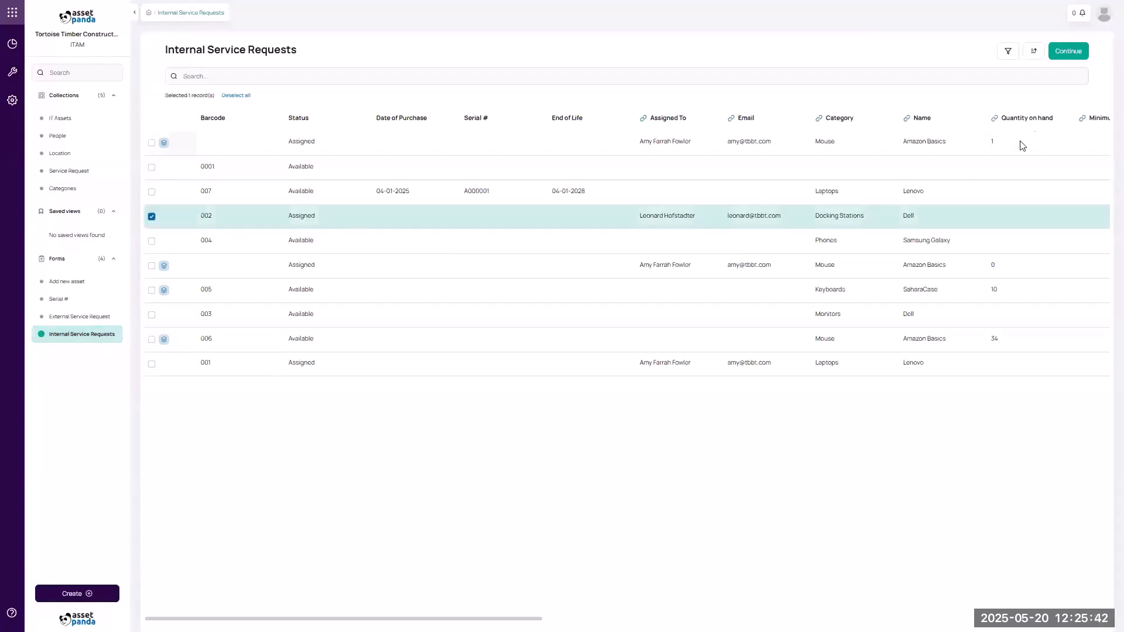
pyautogui.click(1067, 50)
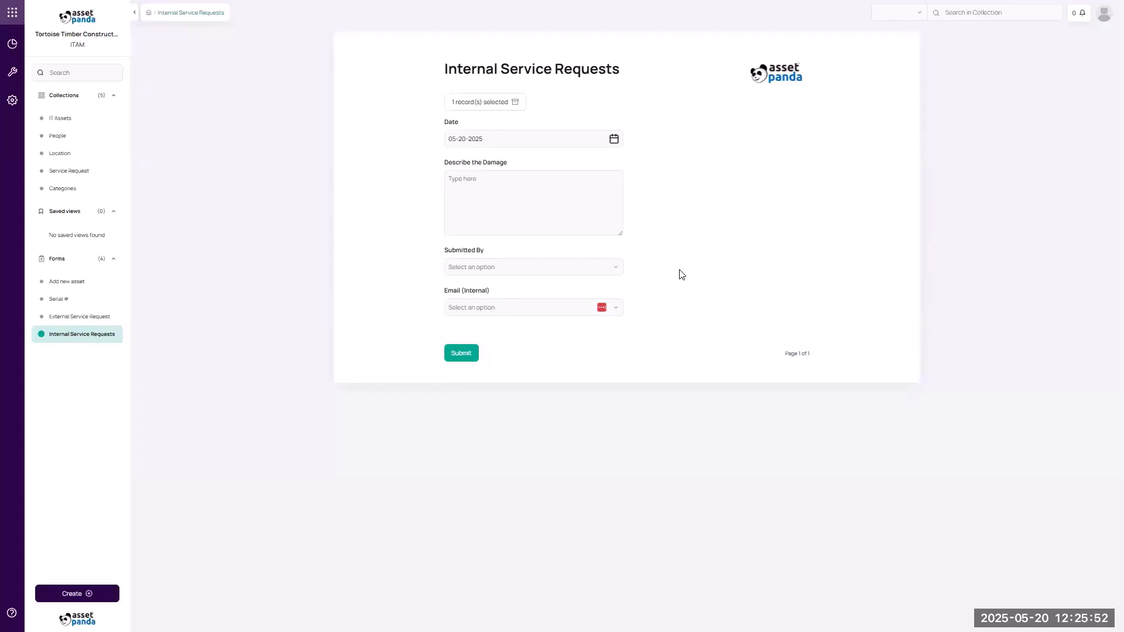
pyautogui.click(474, 161)
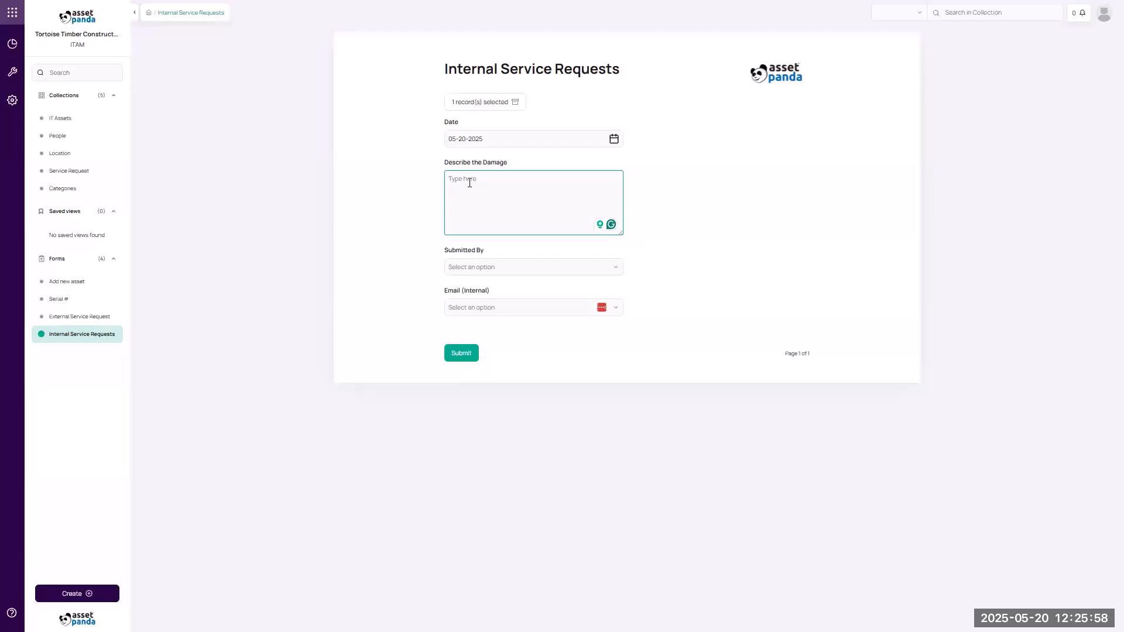
pyautogui.write("one df the ports isn't working")
pyautogui.click(455, 270)
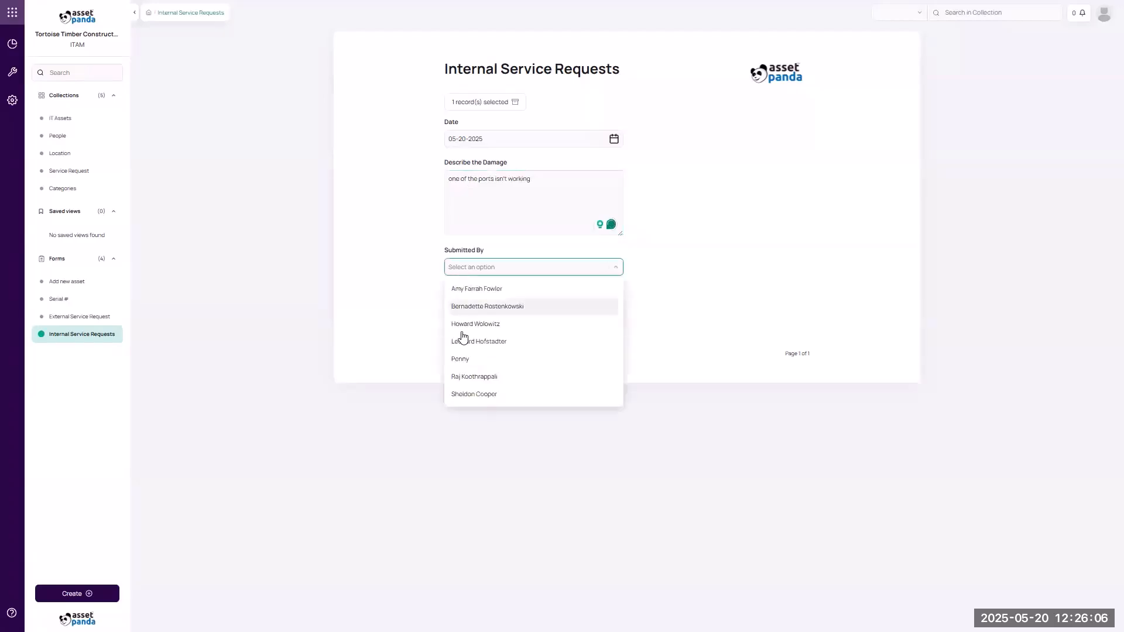
pyautogui.click(462, 342)
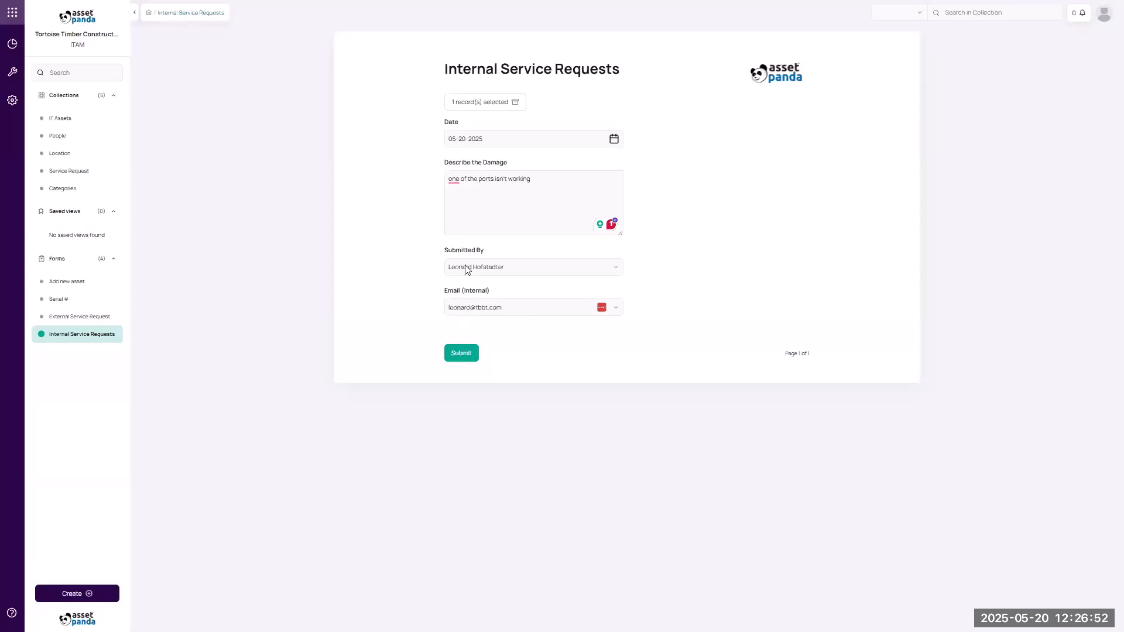
pyautogui.click(455, 357)
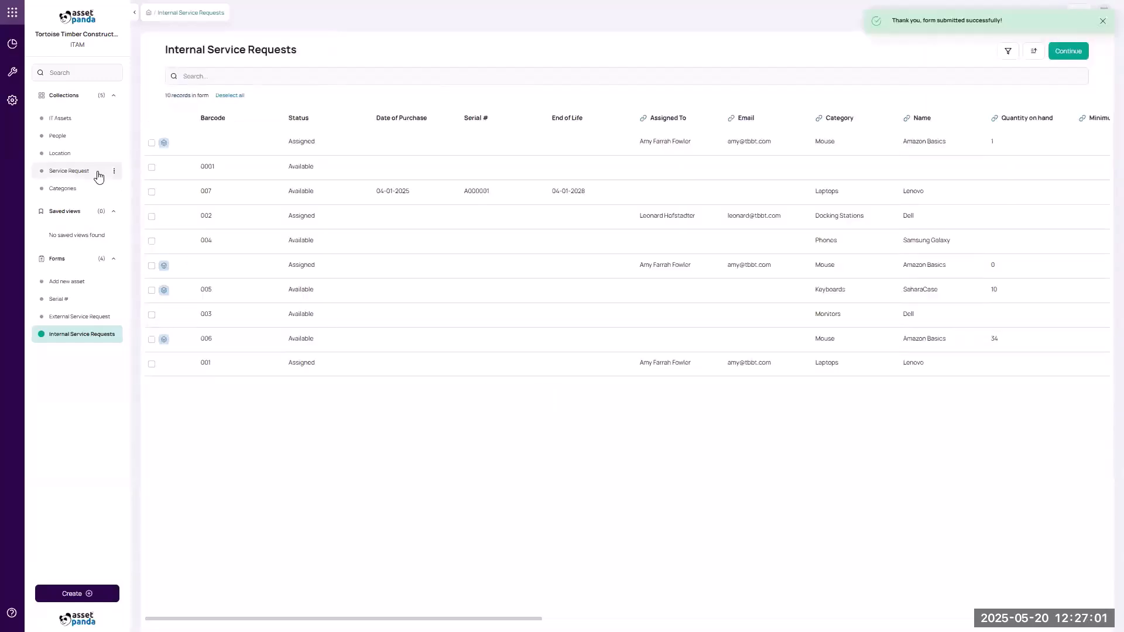
# Open the Service Request collection and refresh it so the new port request appears.
pyautogui.click(99, 176)
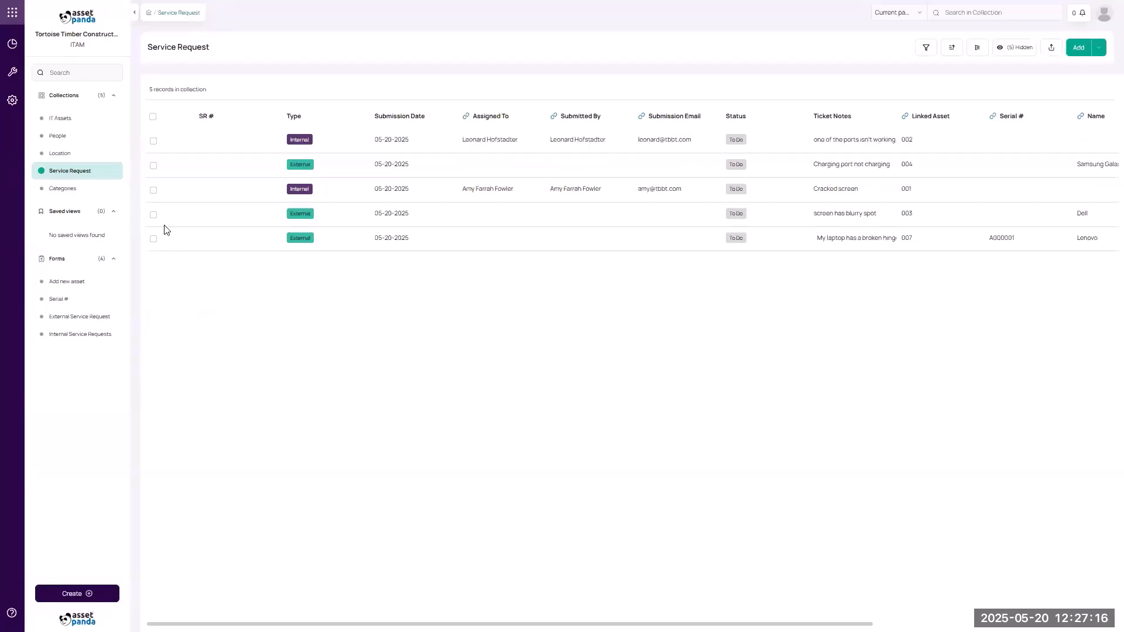
pyautogui.hotkey('ctrl', 'r')
# View the Internal Service Ticket automation in Settings, then return to ITAM's IT Assets collection.
pyautogui.click(12, 102)
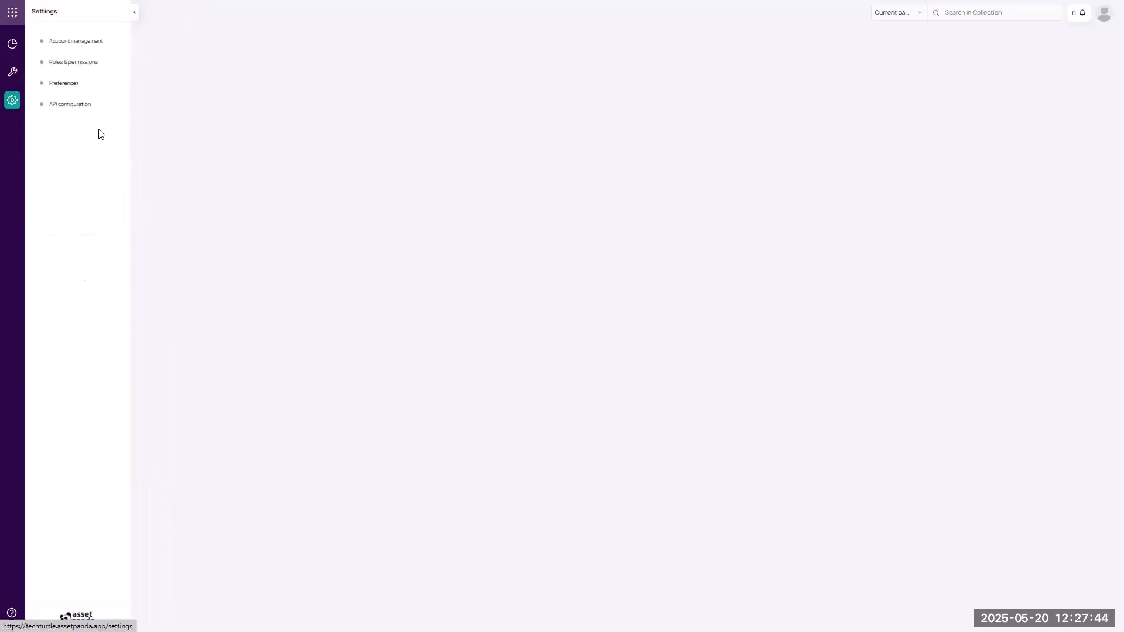
pyautogui.click(590, 162)
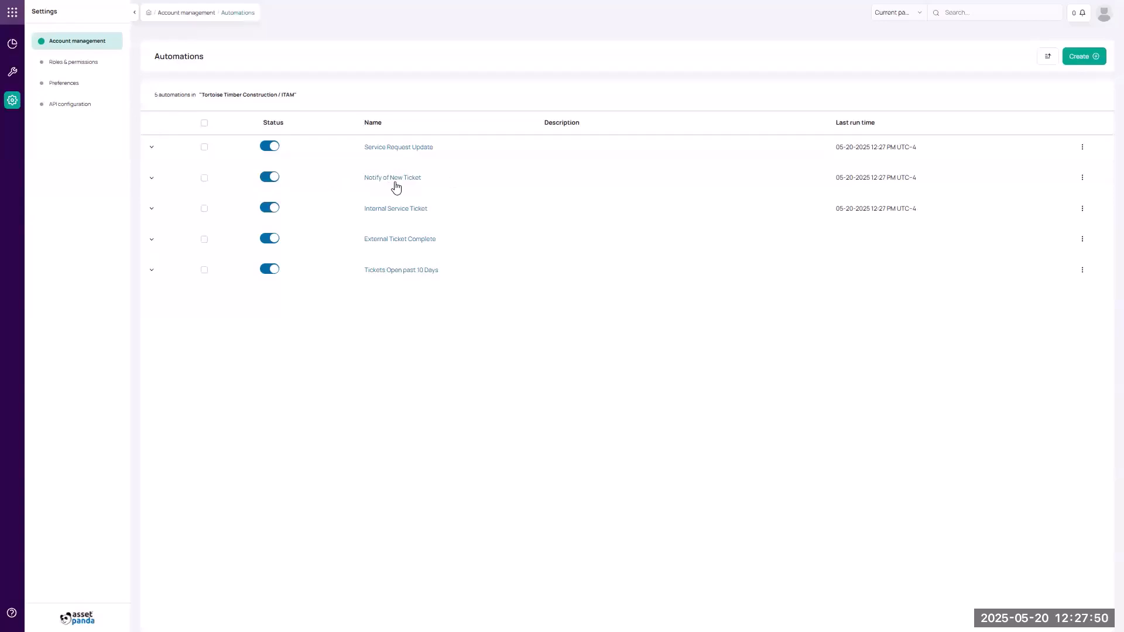
pyautogui.click(391, 212)
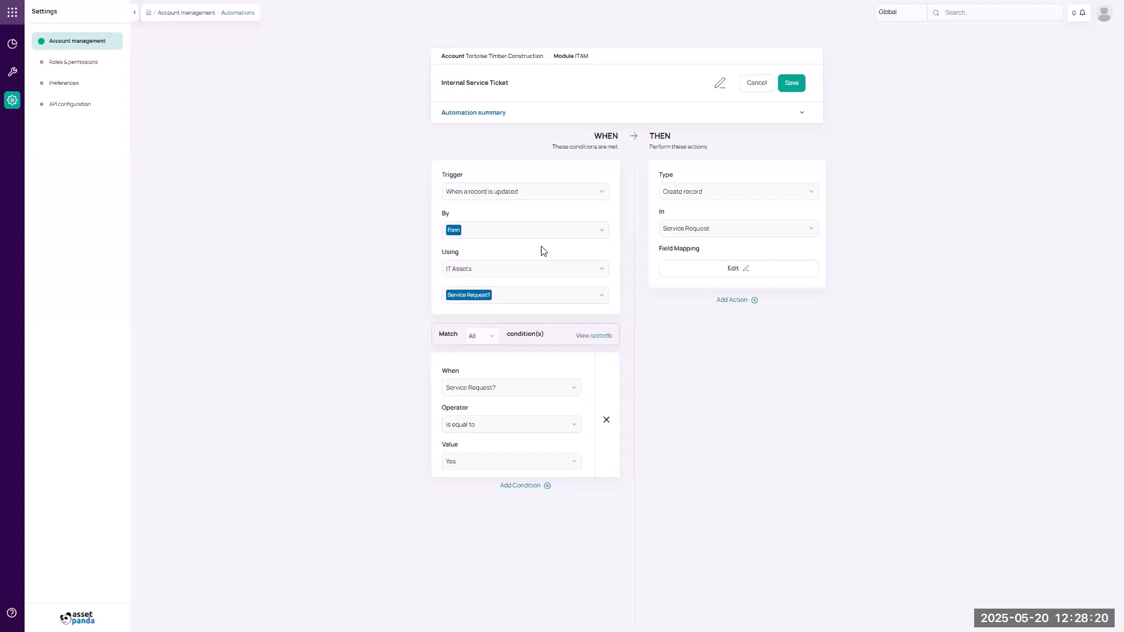
pyautogui.click(12, 13)
pyautogui.click(167, 40)
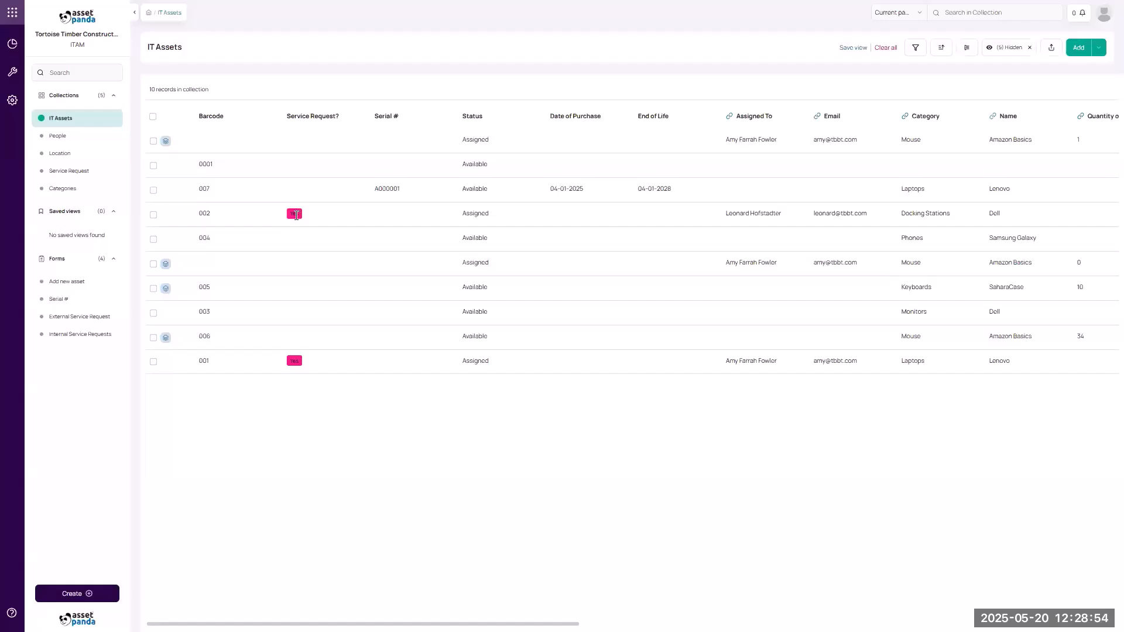
# Check the Service Request collection, then go to the dashboard's service request charts.
pyautogui.click(117, 174)
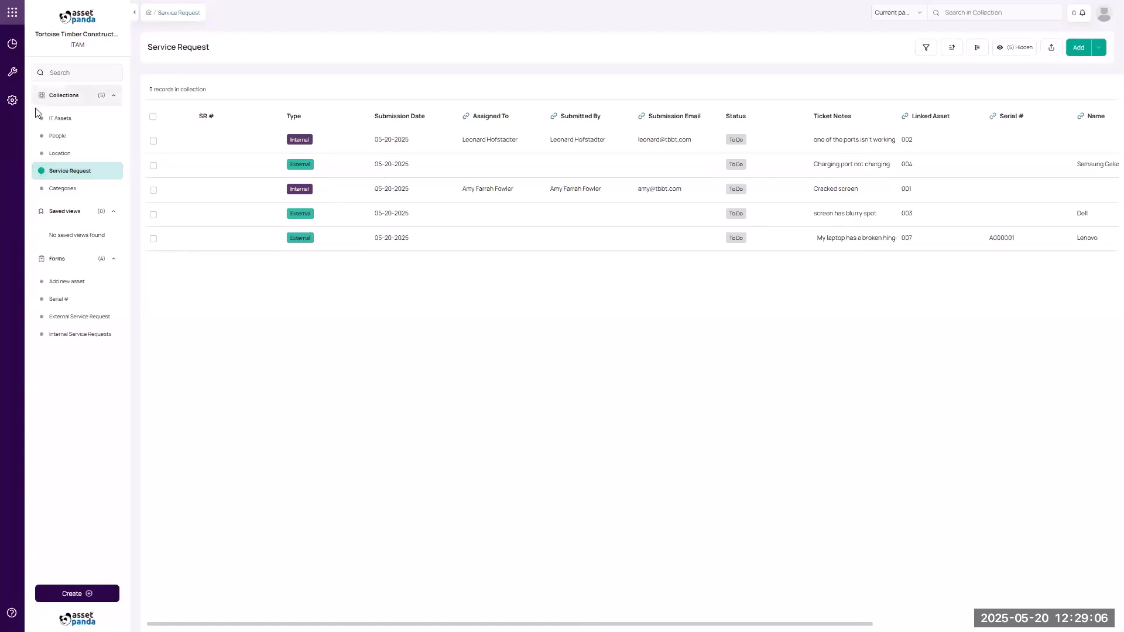
pyautogui.click(12, 44)
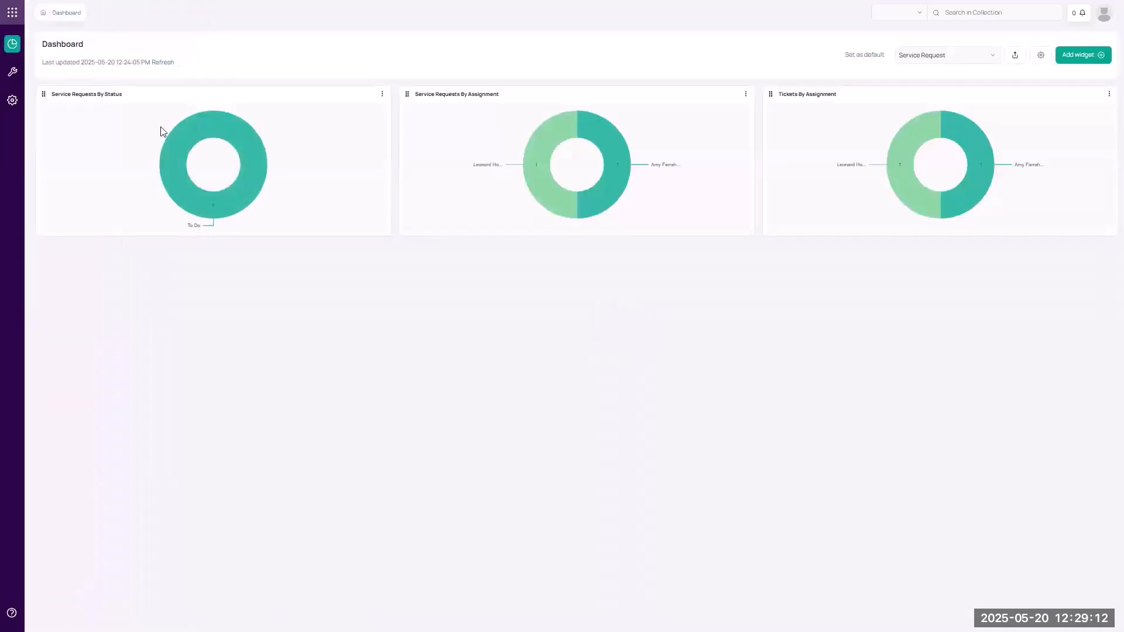
# Switch to another account's ITAM and back, then open the Service Request collection.
pyautogui.moveTo(193, 146)
pyautogui.click(12, 13)
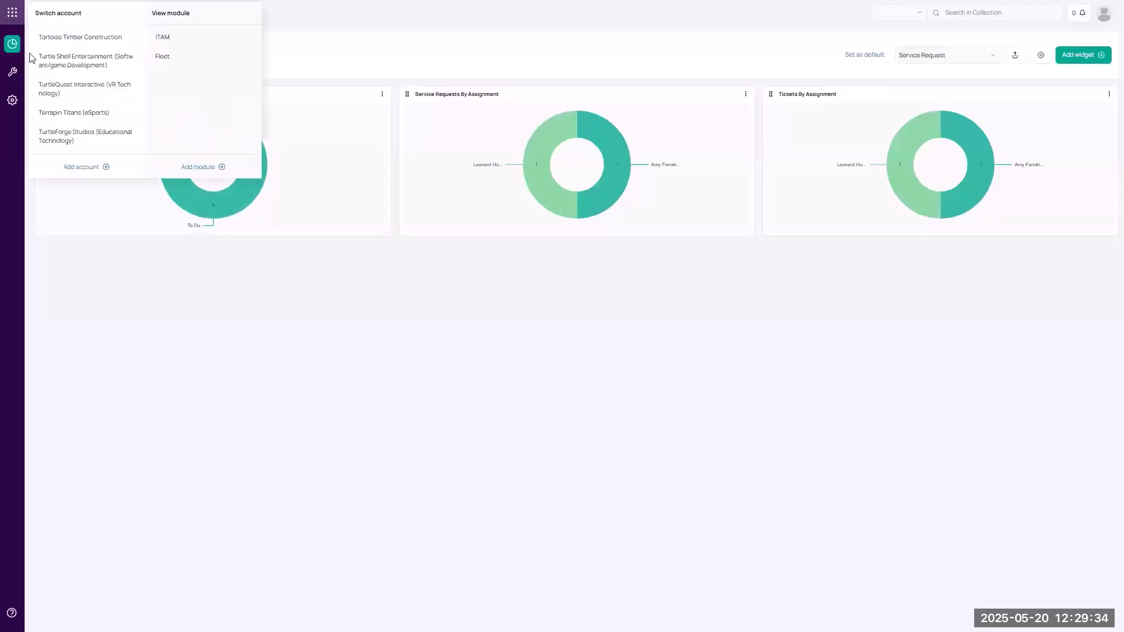
pyautogui.click(162, 38)
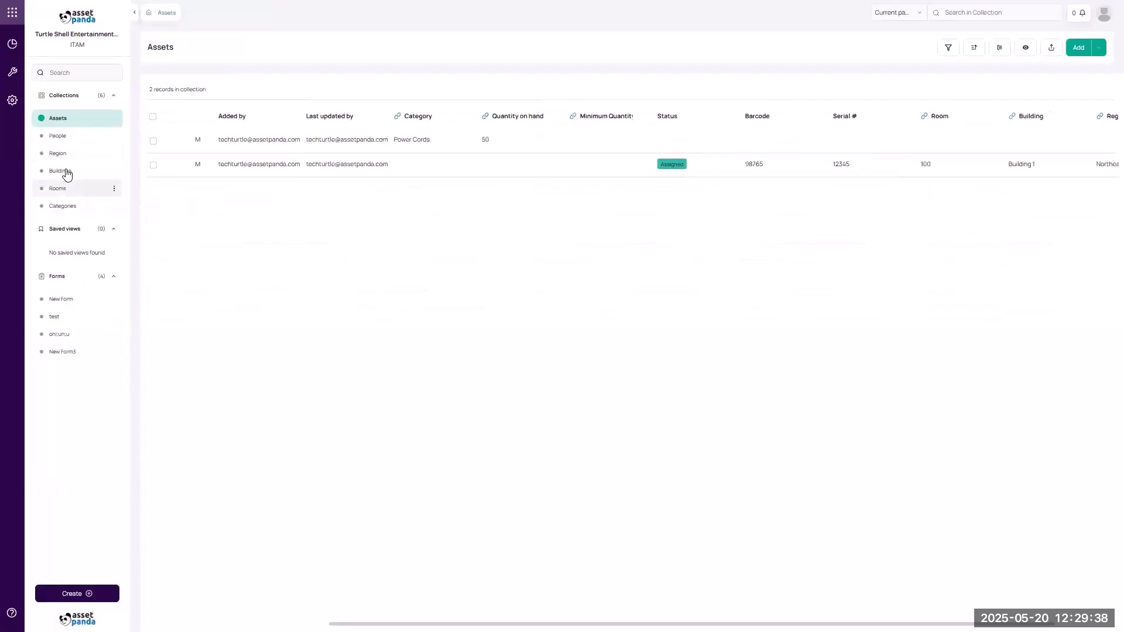
pyautogui.click(14, 16)
pyautogui.click(181, 41)
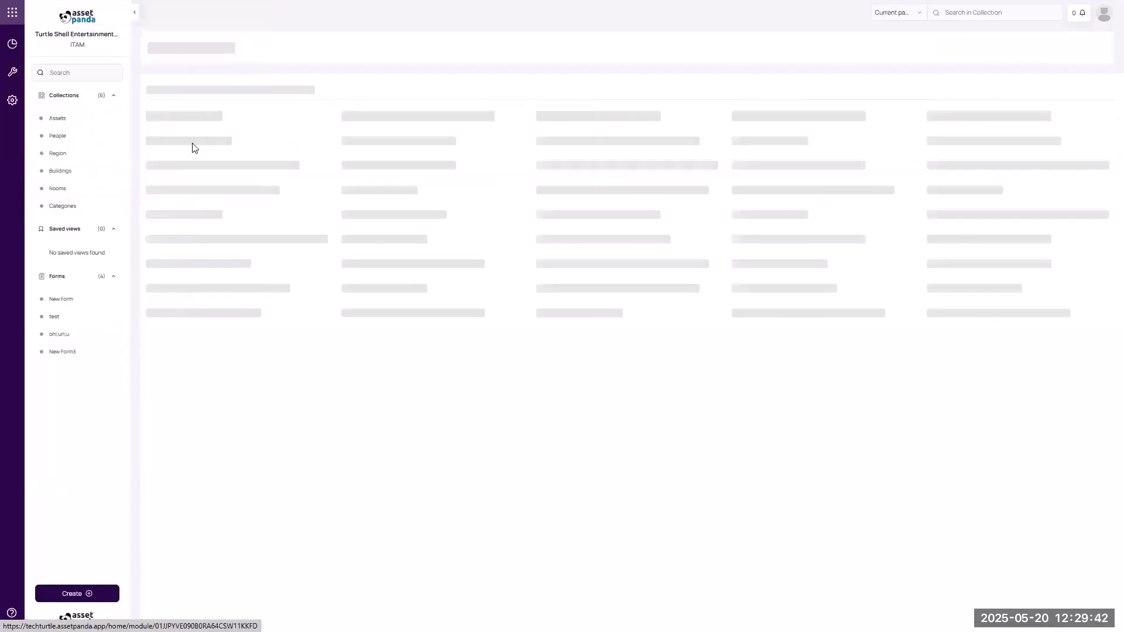
pyautogui.click(98, 177)
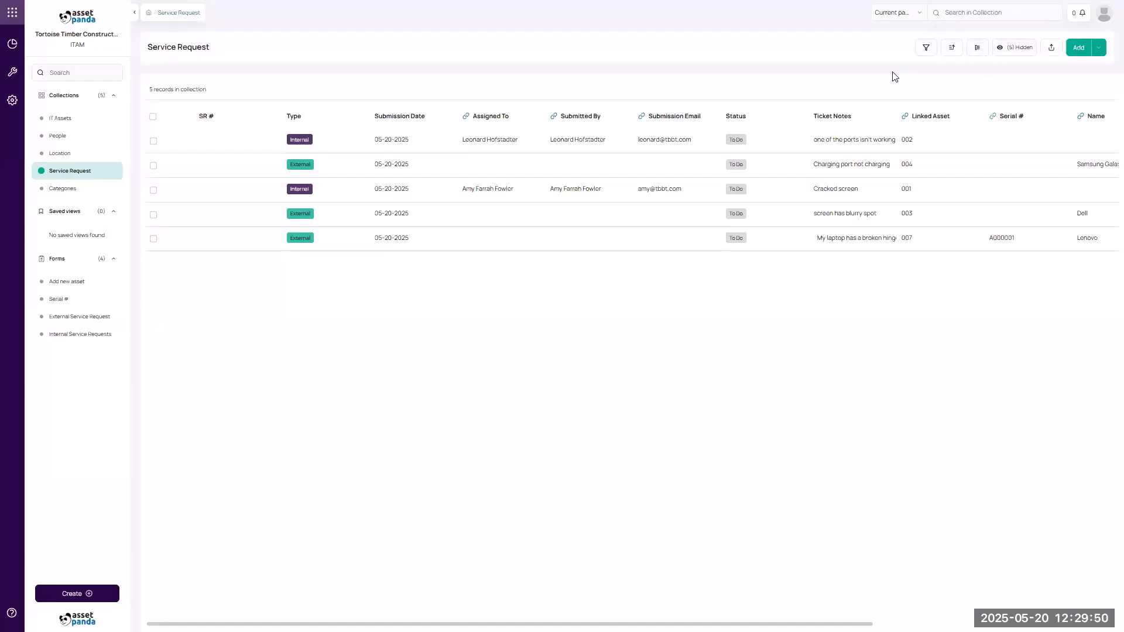
# Filter the service requests to Type is equal to Internal, then clear the filter.
pyautogui.click(930, 49)
pyautogui.click(748, 150)
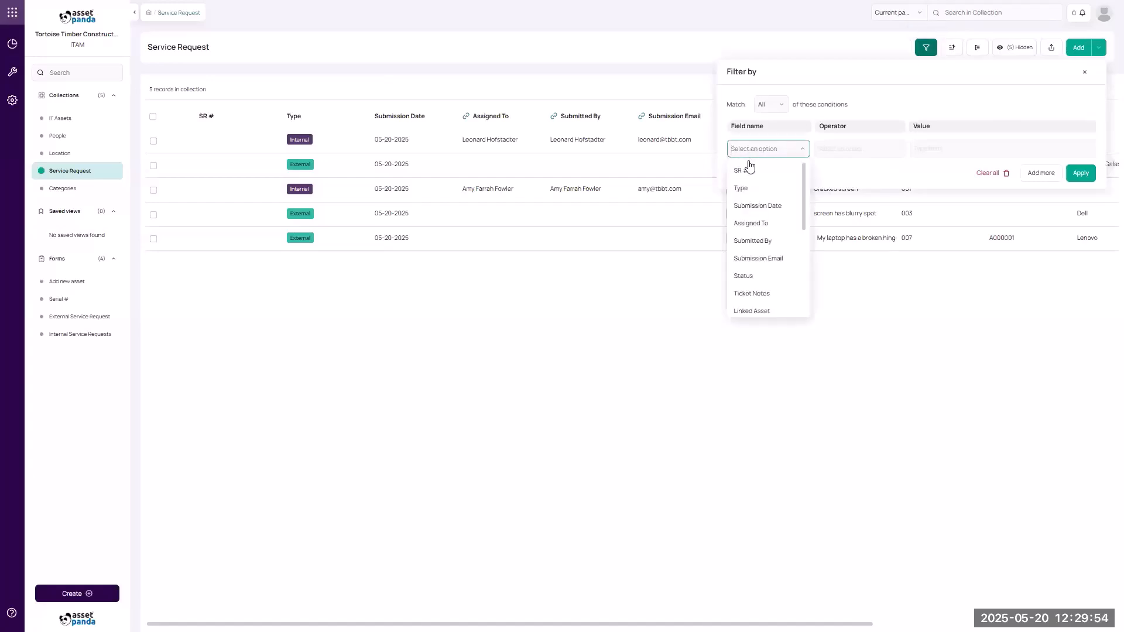
pyautogui.click(755, 191)
pyautogui.click(845, 151)
pyautogui.click(844, 188)
pyautogui.click(942, 148)
pyautogui.click(933, 170)
pyautogui.click(1080, 173)
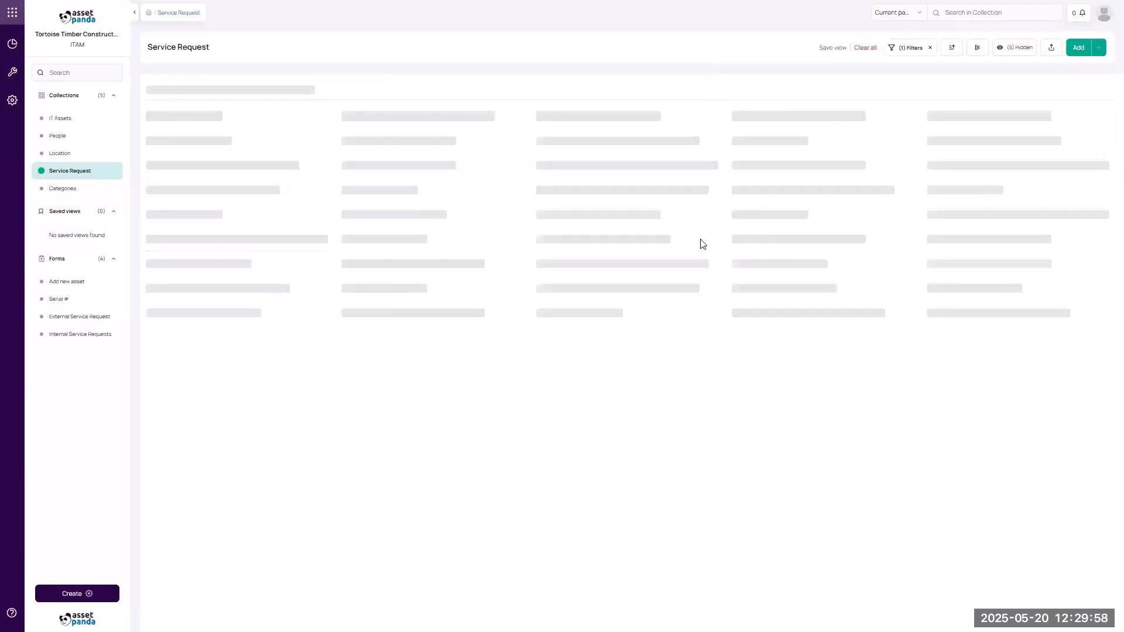
pyautogui.click(865, 48)
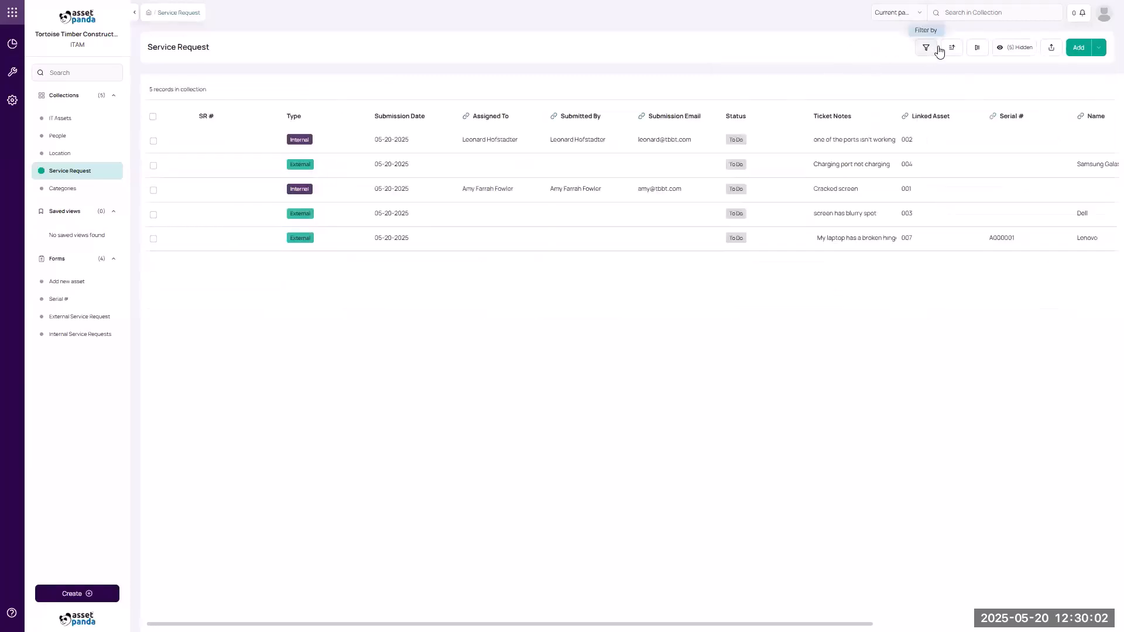
# Group requests by Submission Date, expand the 05-20-2025 group, then open the Automations settings.
pyautogui.click(974, 49)
pyautogui.click(783, 121)
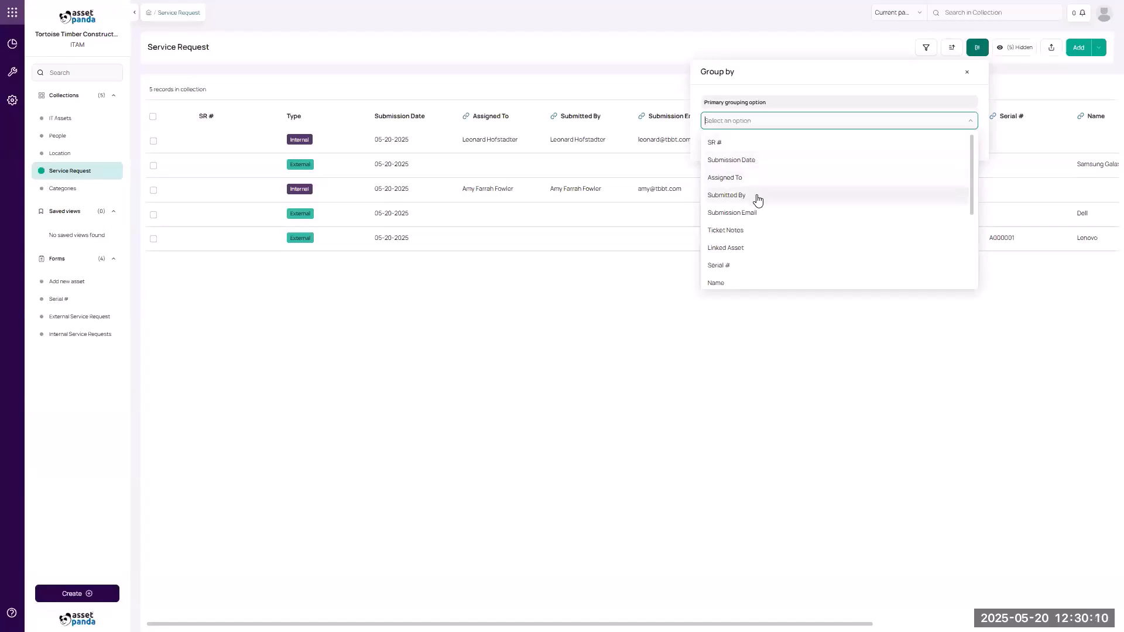
pyautogui.click(757, 160)
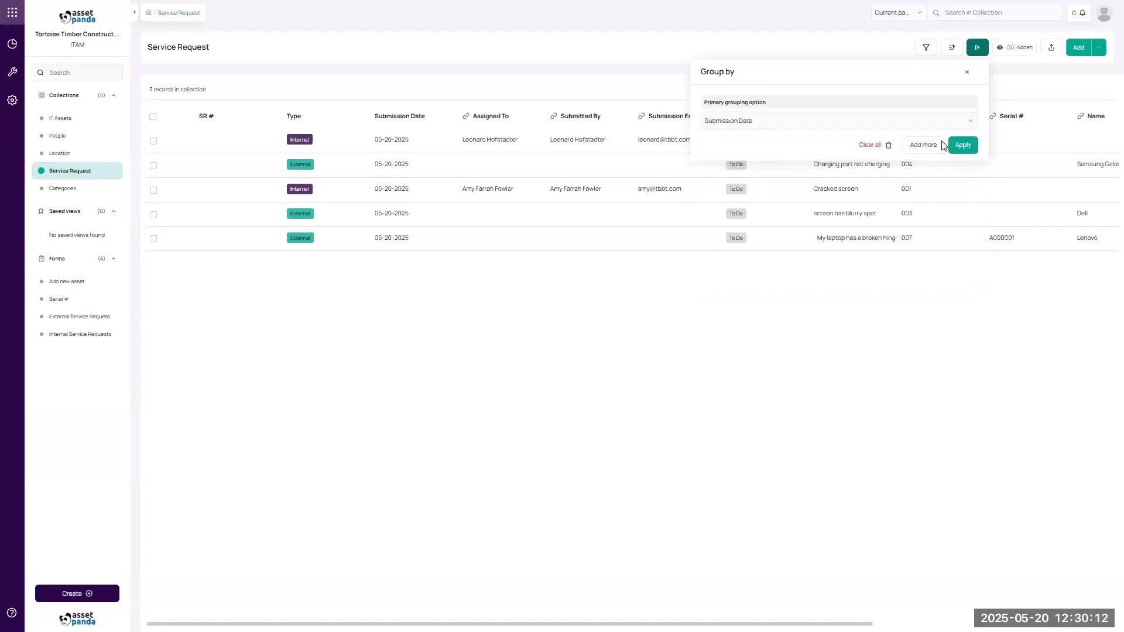
pyautogui.click(961, 145)
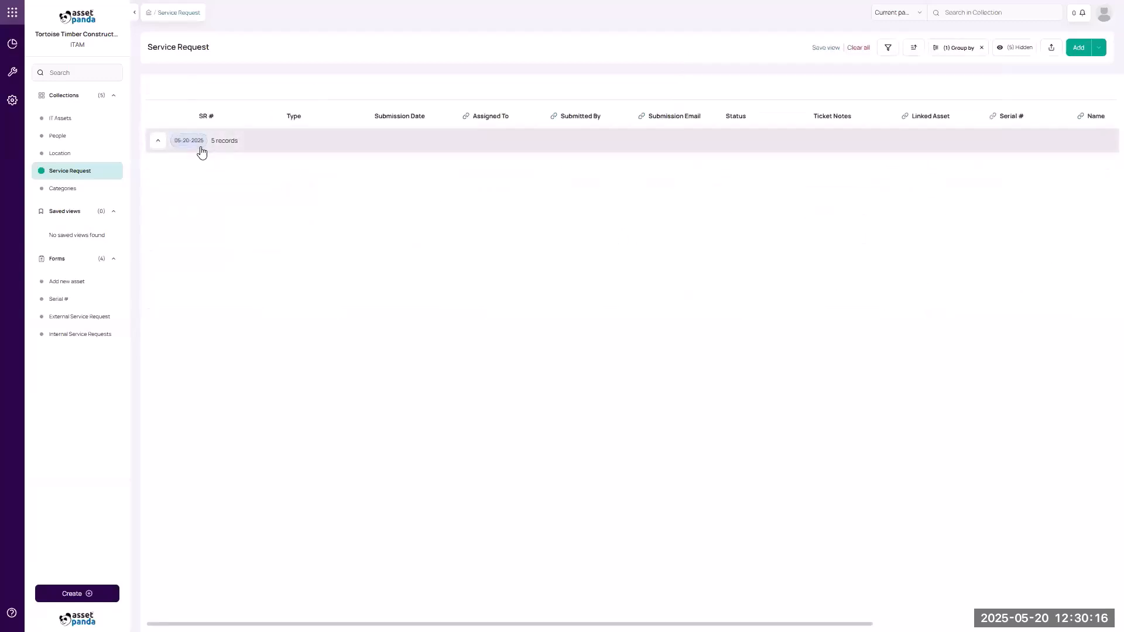
pyautogui.click(159, 144)
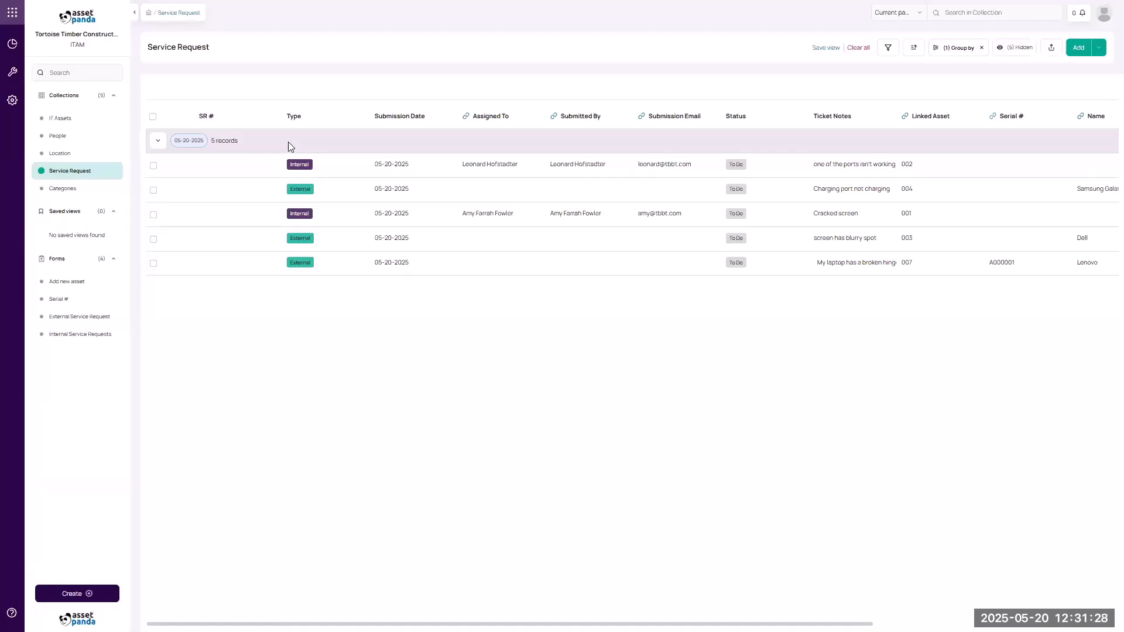
pyautogui.click(12, 100)
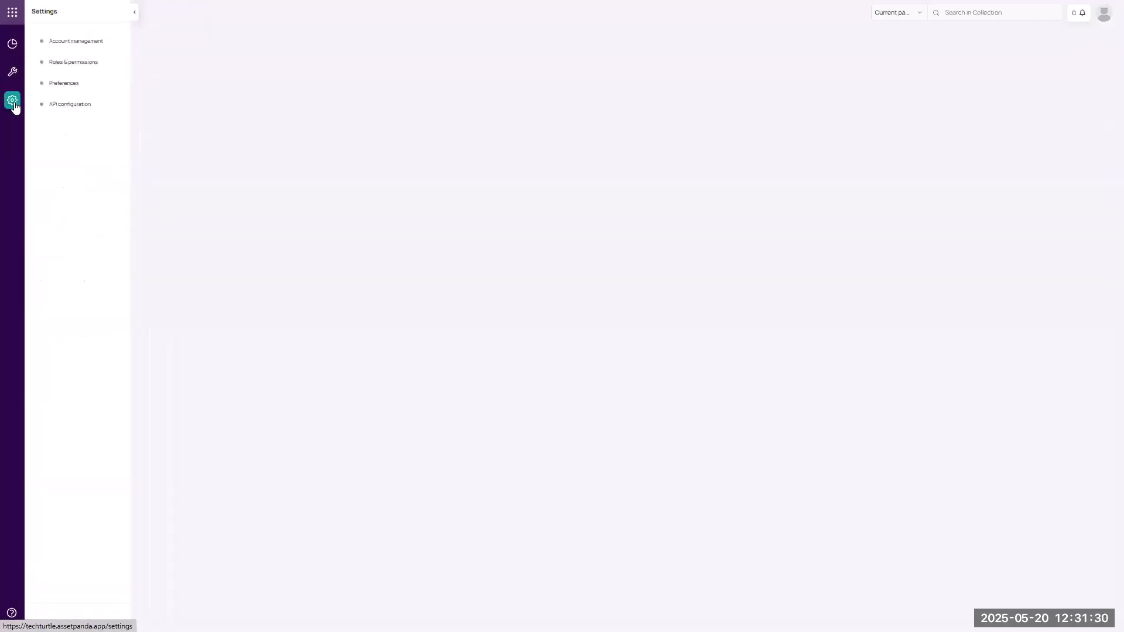
pyautogui.click(599, 151)
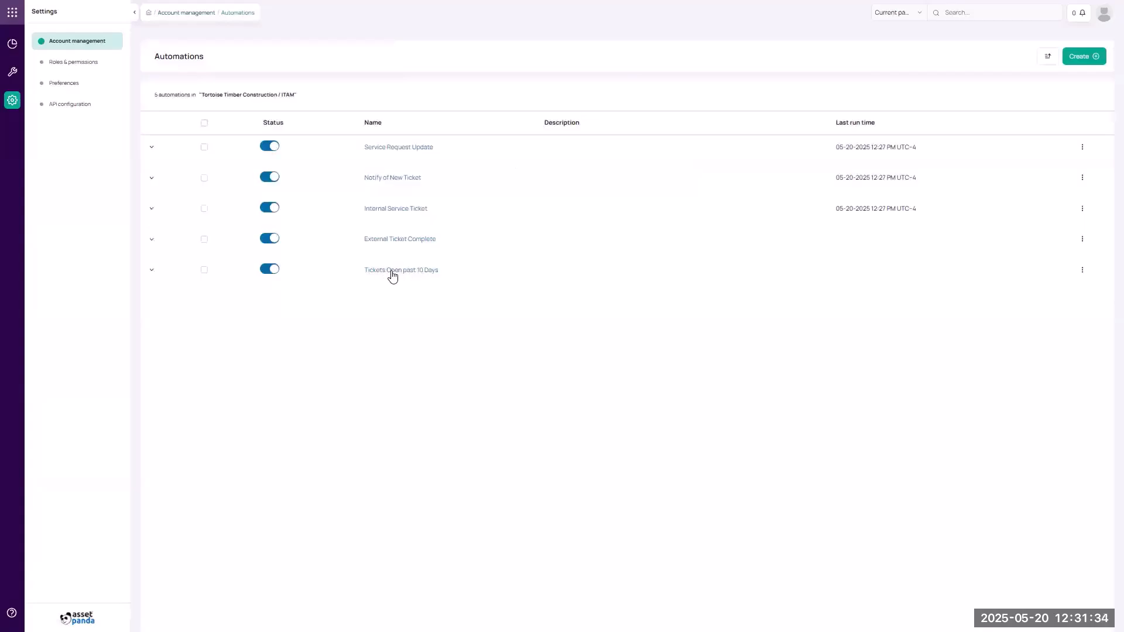
# Open the 'Tickets Open past 10 Days' automation from the Automations list.
pyautogui.click(392, 272)
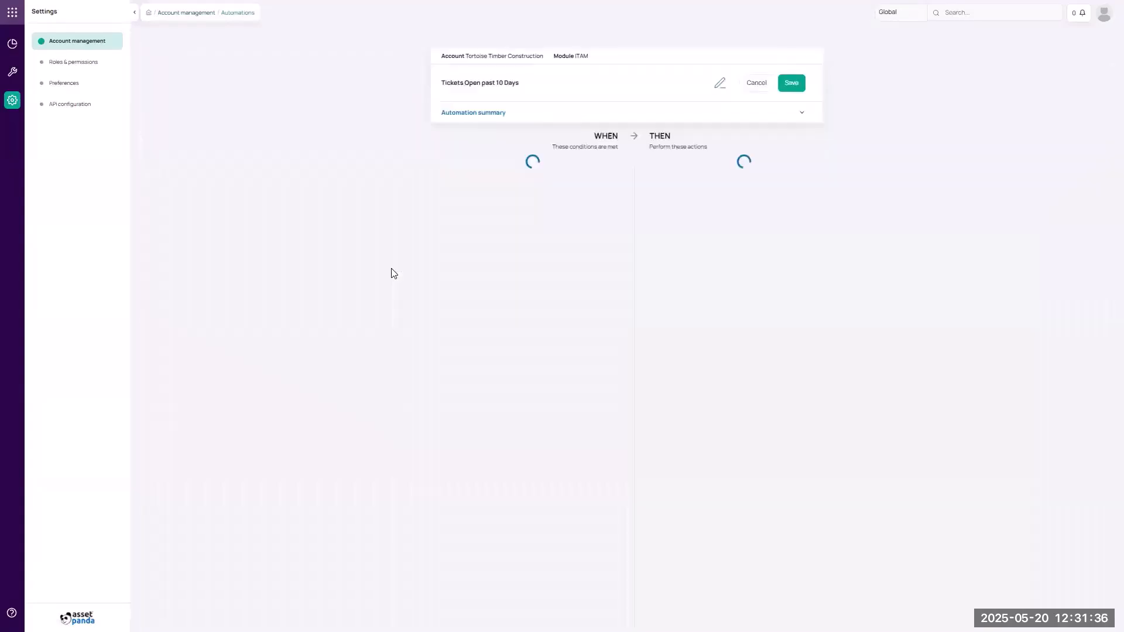
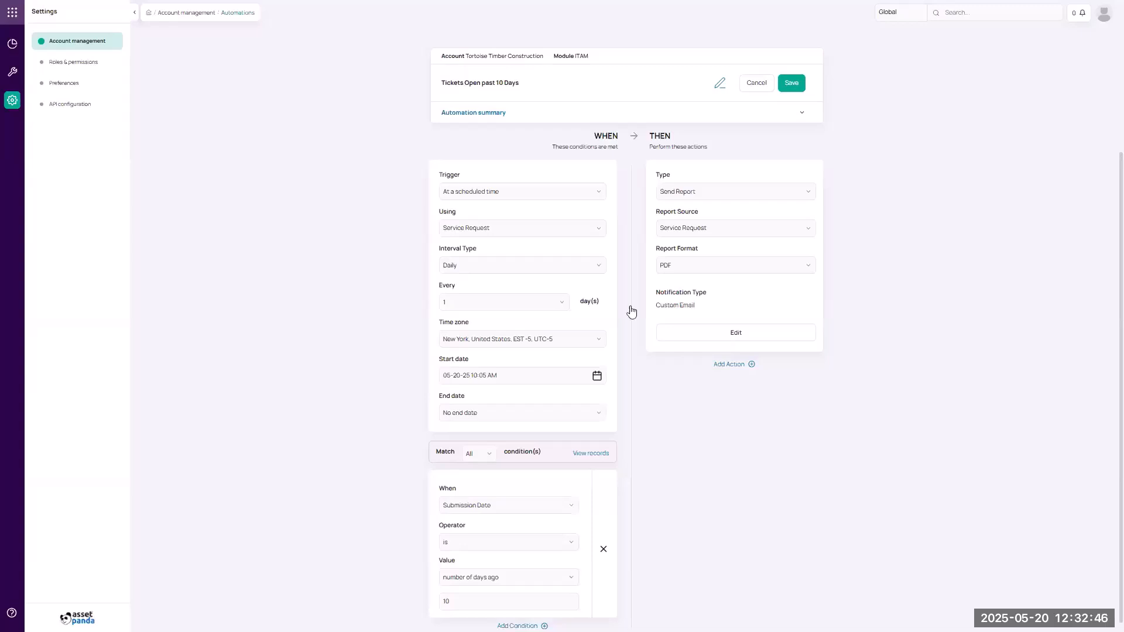
# Leave the 'Tickets Open past 10 Days' automation for the Account management overview.
pyautogui.click(12, 100)
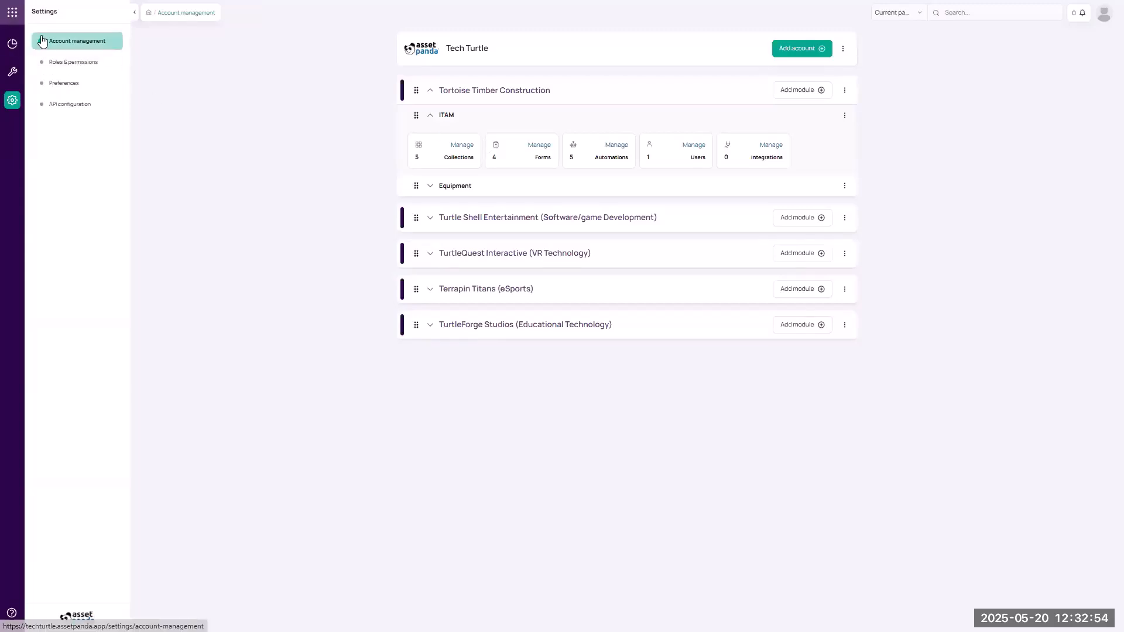
# Open Tortoise Timber Construction's ITAM Service Request collection and clear its filters and grouping.
pyautogui.click(15, 20)
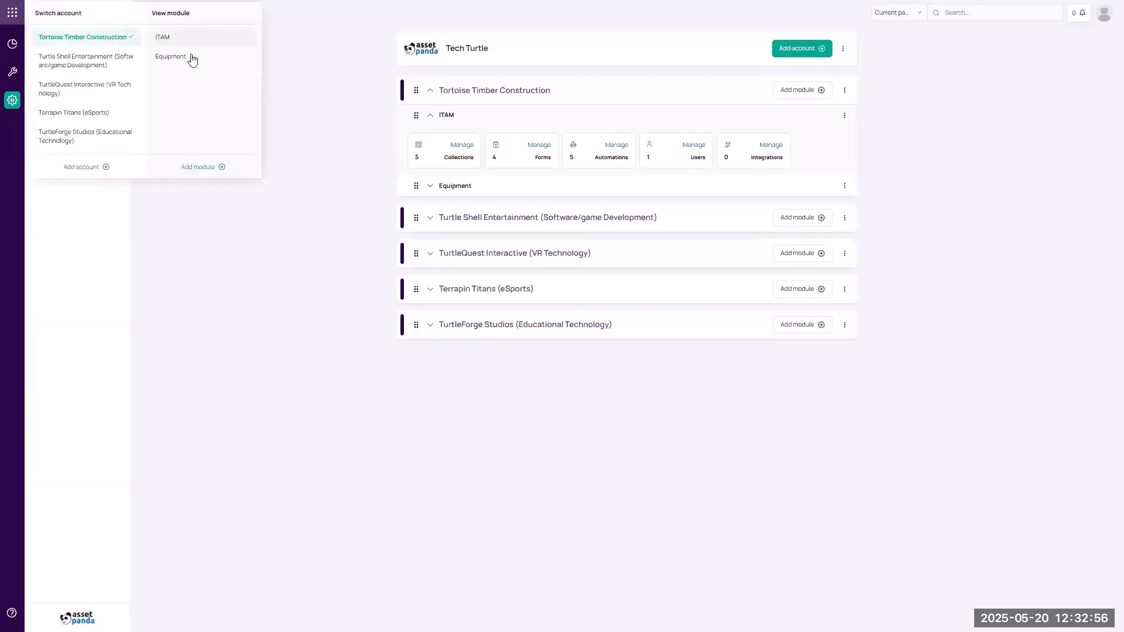
pyautogui.click(161, 38)
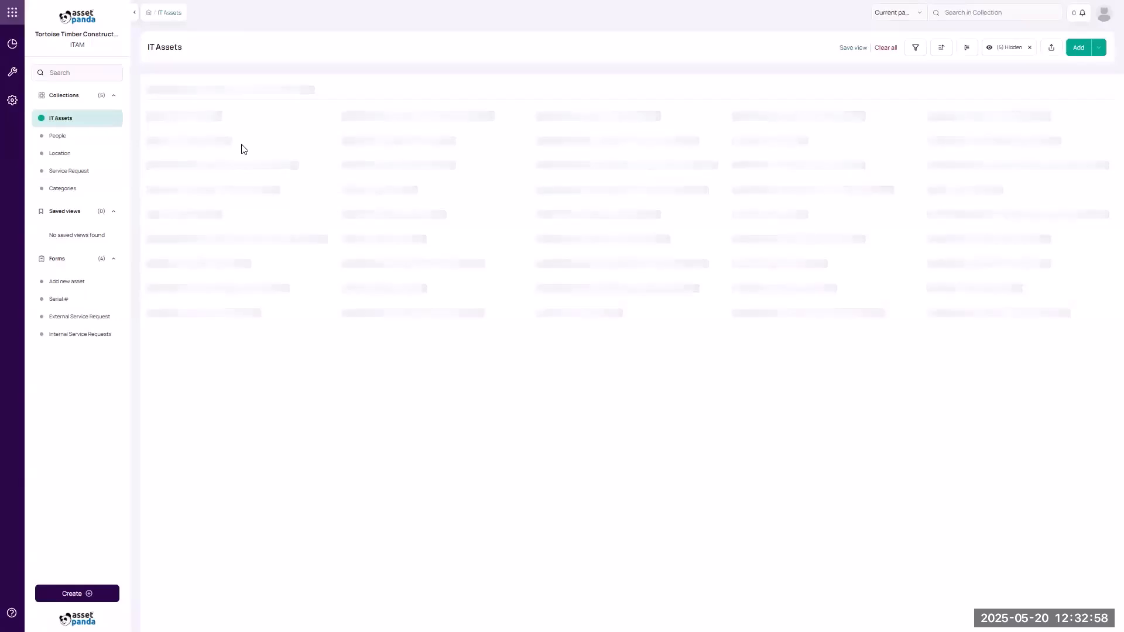
pyautogui.click(73, 171)
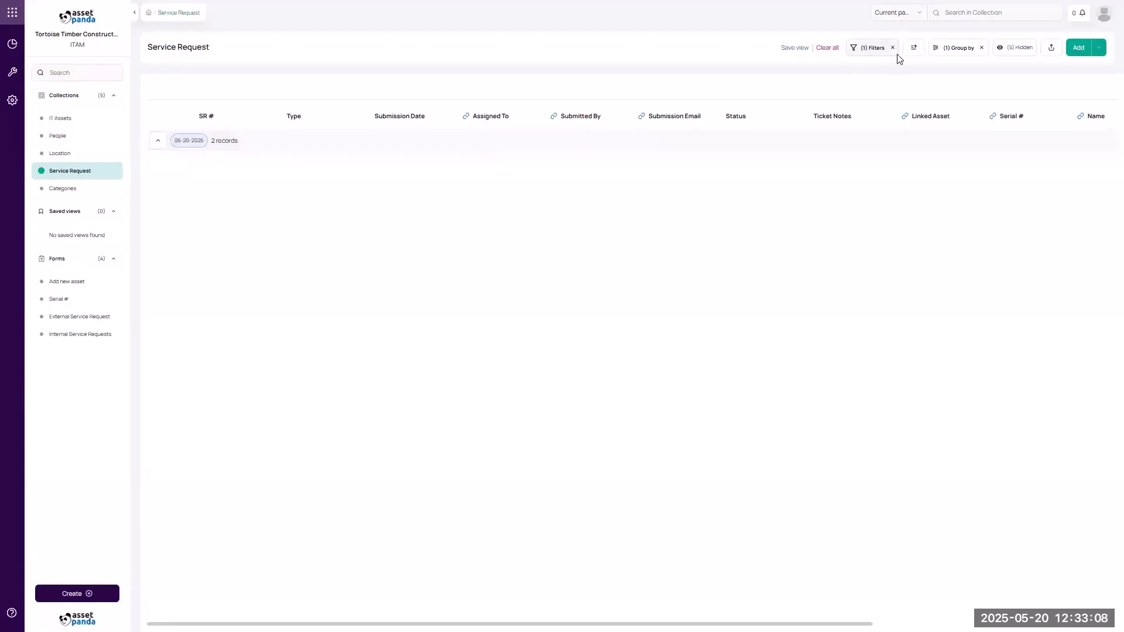
pyautogui.click(823, 52)
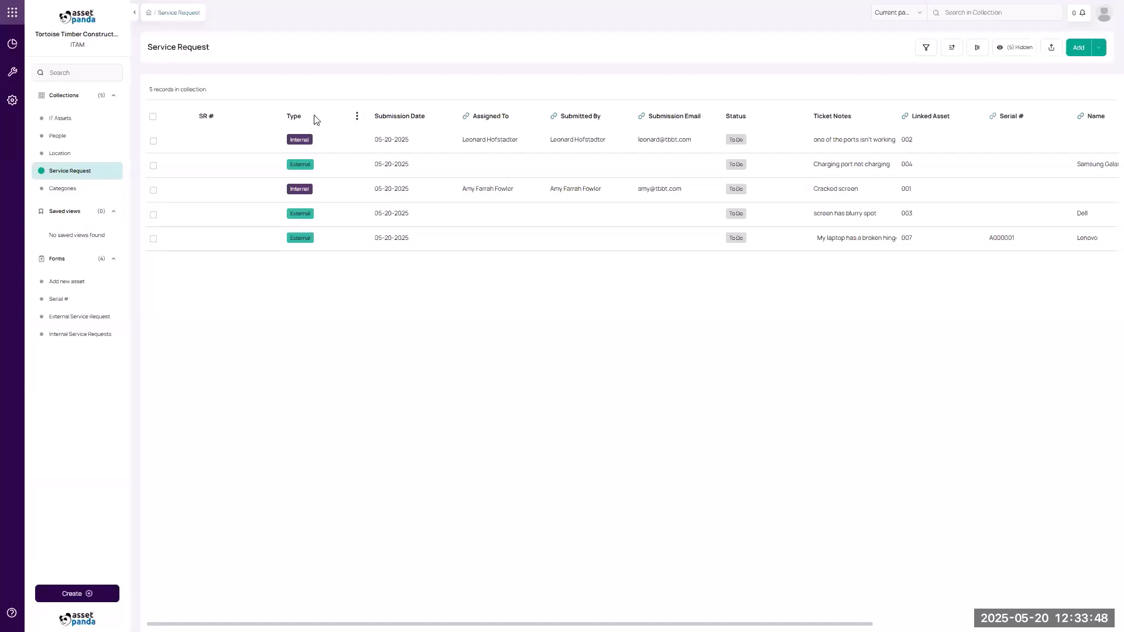
pyautogui.click(357, 116)
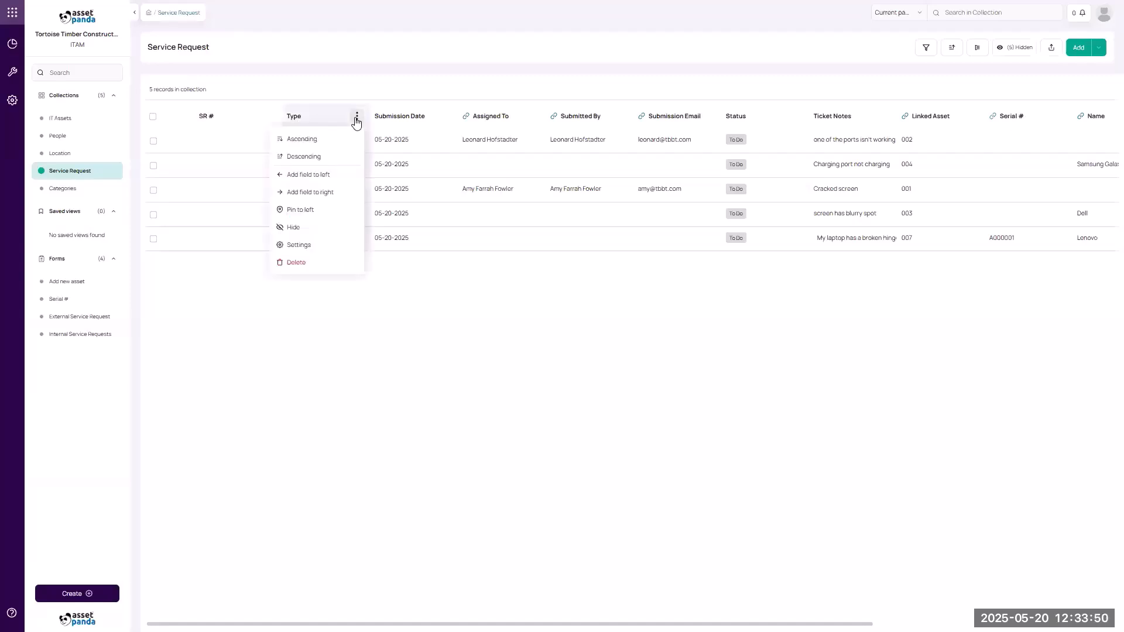
# Add a 'Ticket Assignment' field left of Type, pulling values from the People collection.
pyautogui.click(336, 177)
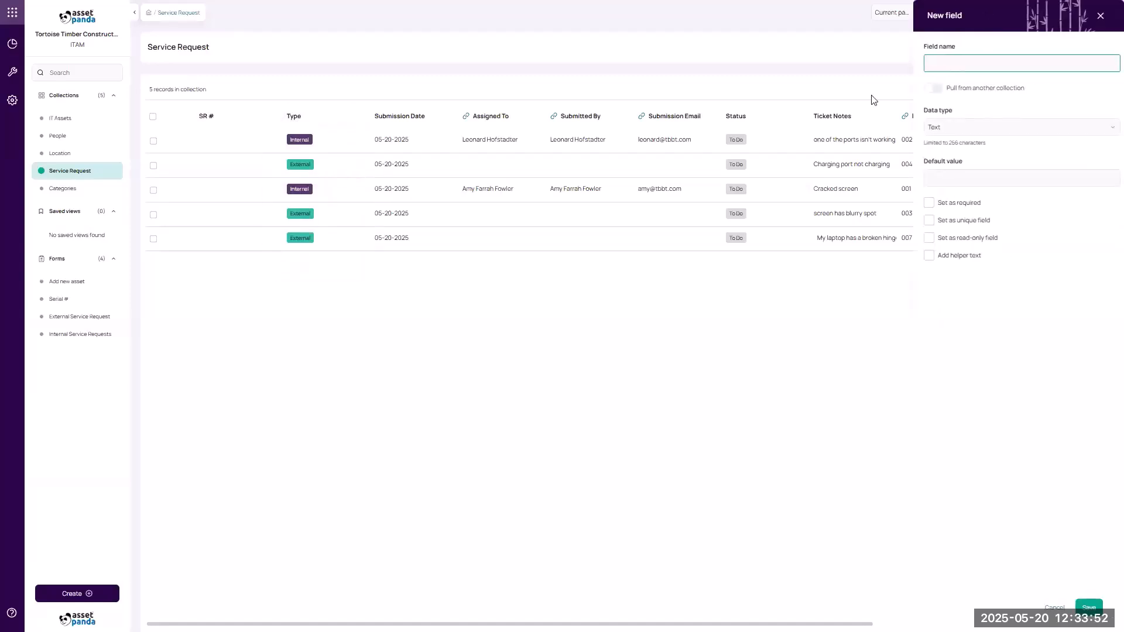
pyautogui.write('Ticket As')
pyautogui.write('signe')
pyautogui.write('.ent')
pyautogui.press('BackSpace')
pyautogui.press('BackSpace')
pyautogui.write('ment')
pyautogui.click(933, 89)
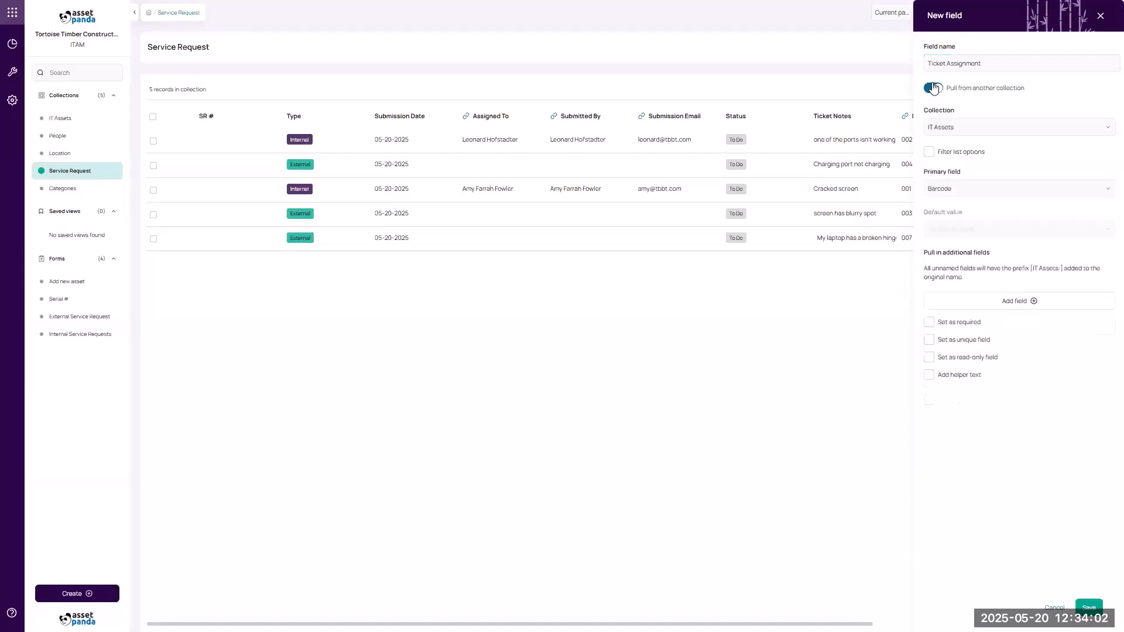
pyautogui.click(937, 129)
pyautogui.click(939, 169)
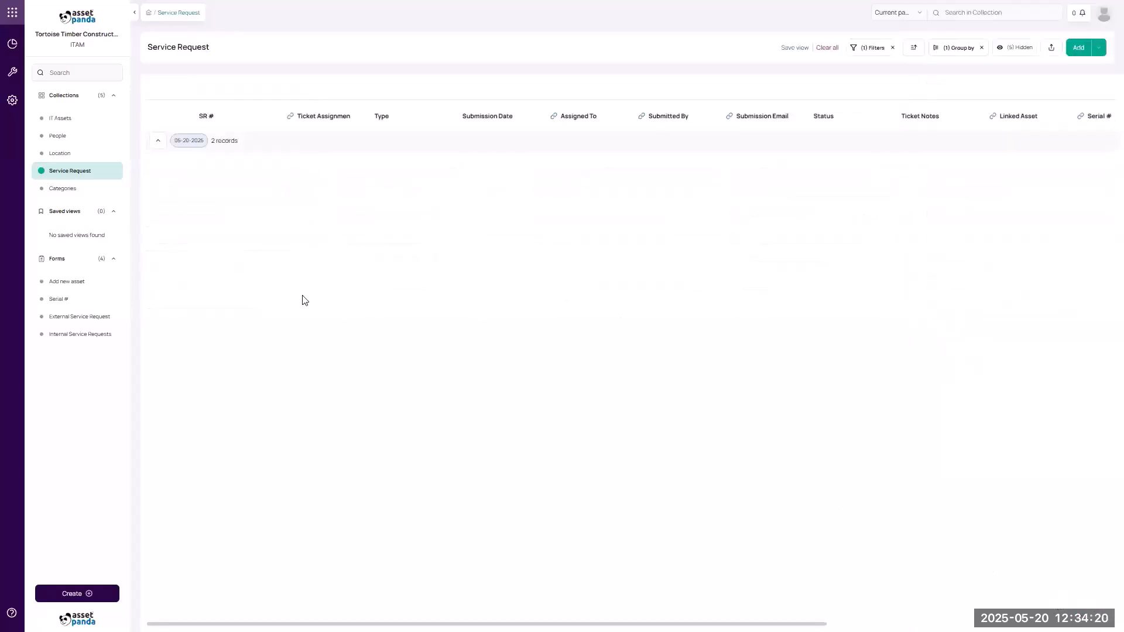
# Remove the table's filter and grouping, then set the first ticket's SR # to 001.
pyautogui.click(892, 48)
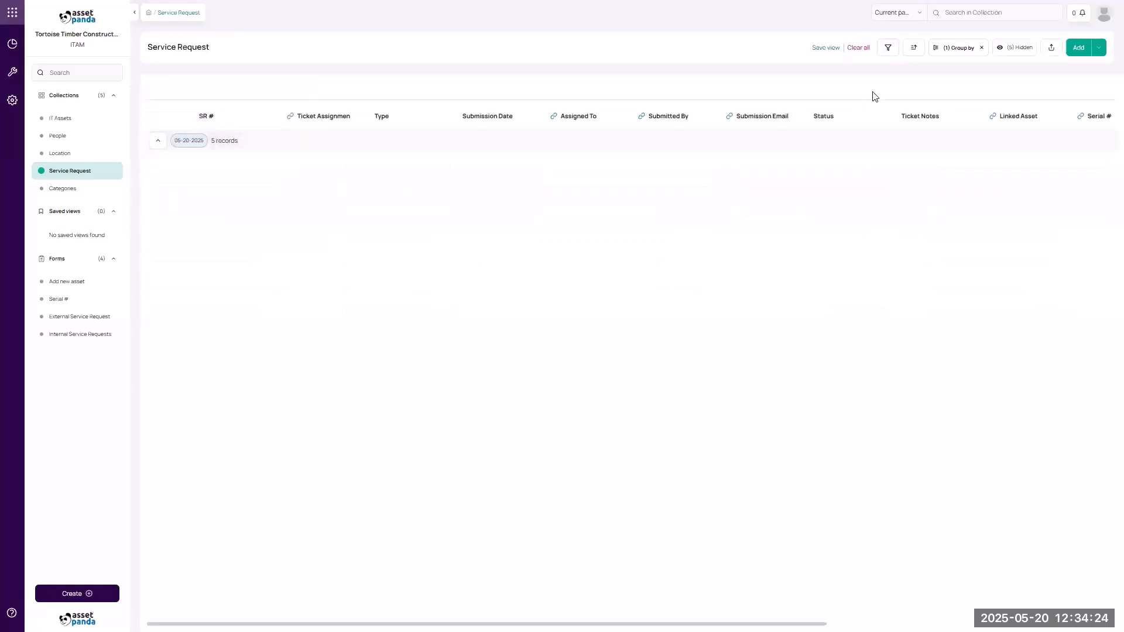
pyautogui.click(858, 52)
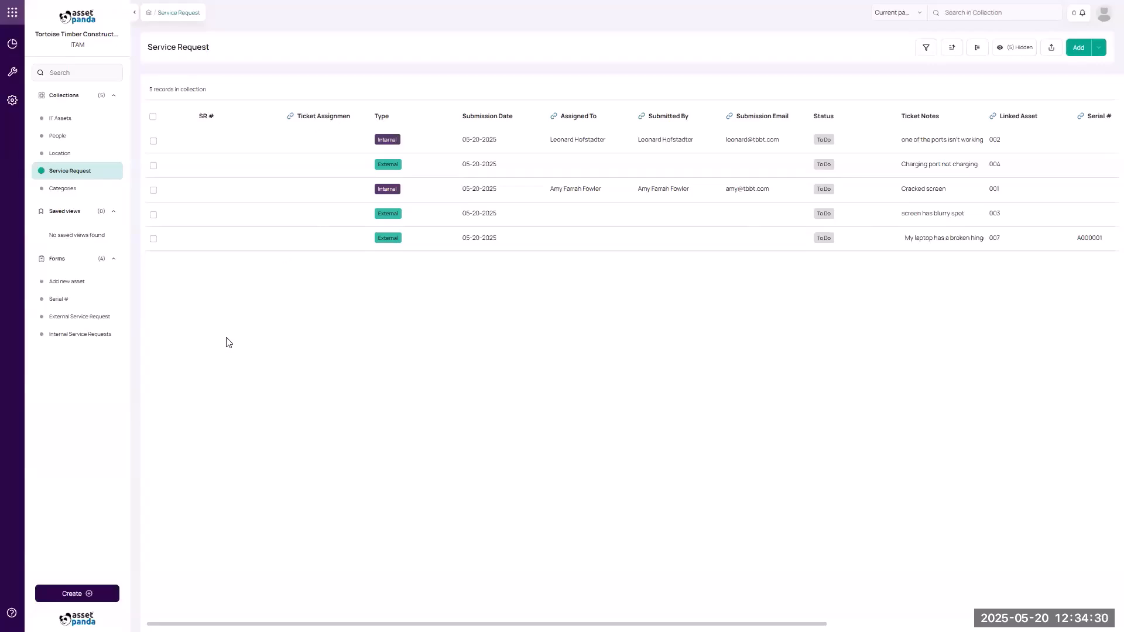
pyautogui.click(201, 150)
pyautogui.click(962, 95)
pyautogui.write('001')
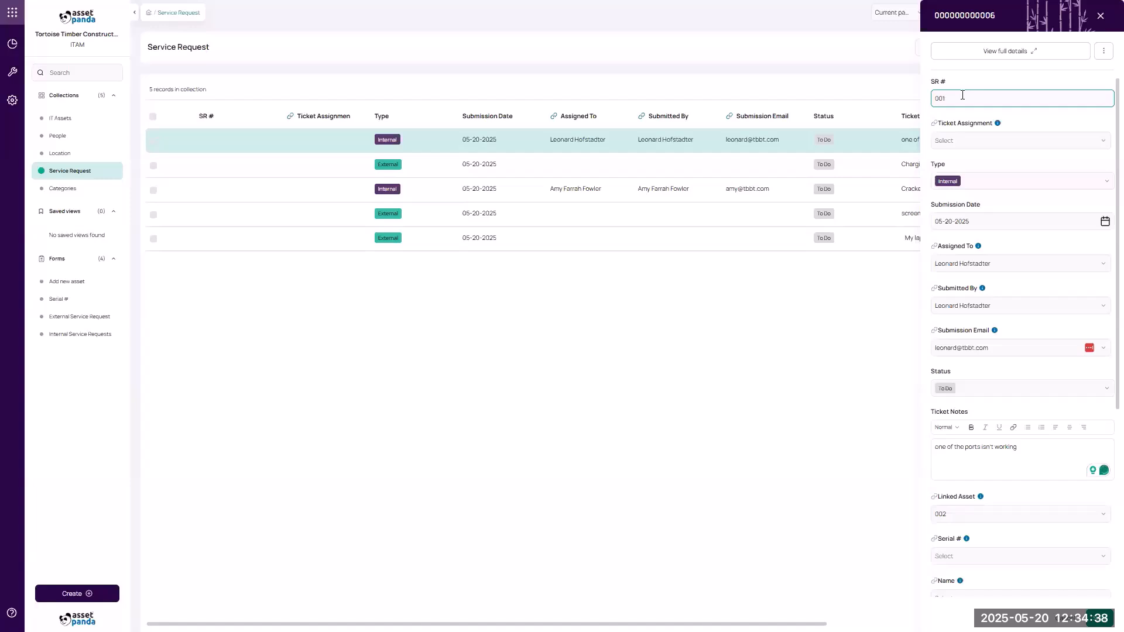
pyautogui.click(1099, 16)
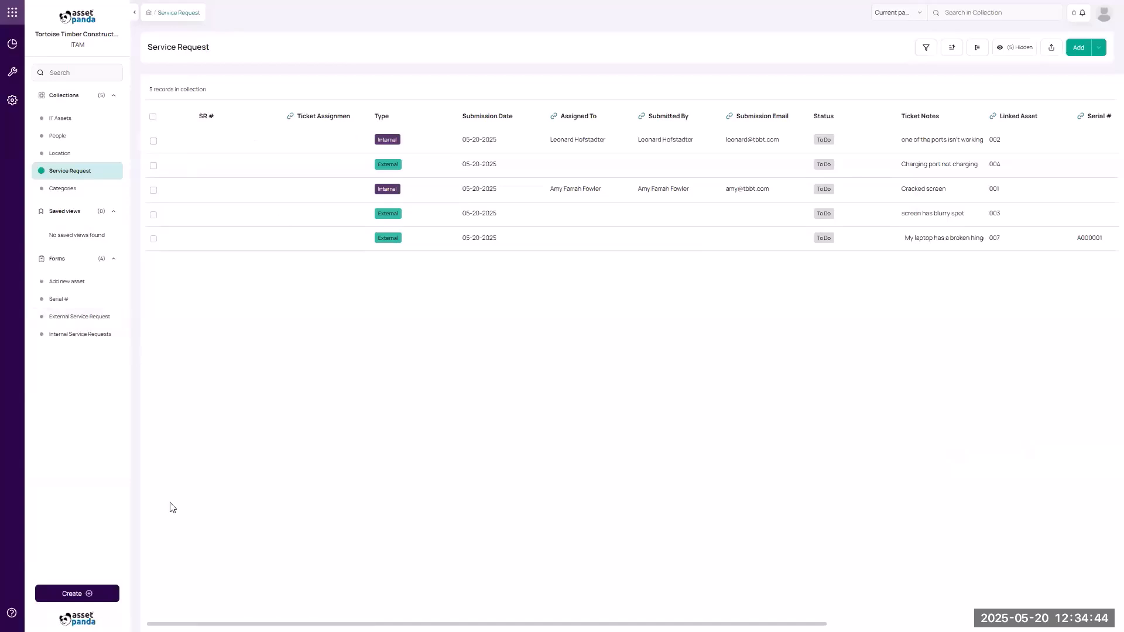
# Create a form named 'Update Ticket' that updates existing Service Request records.
pyautogui.click(90, 595)
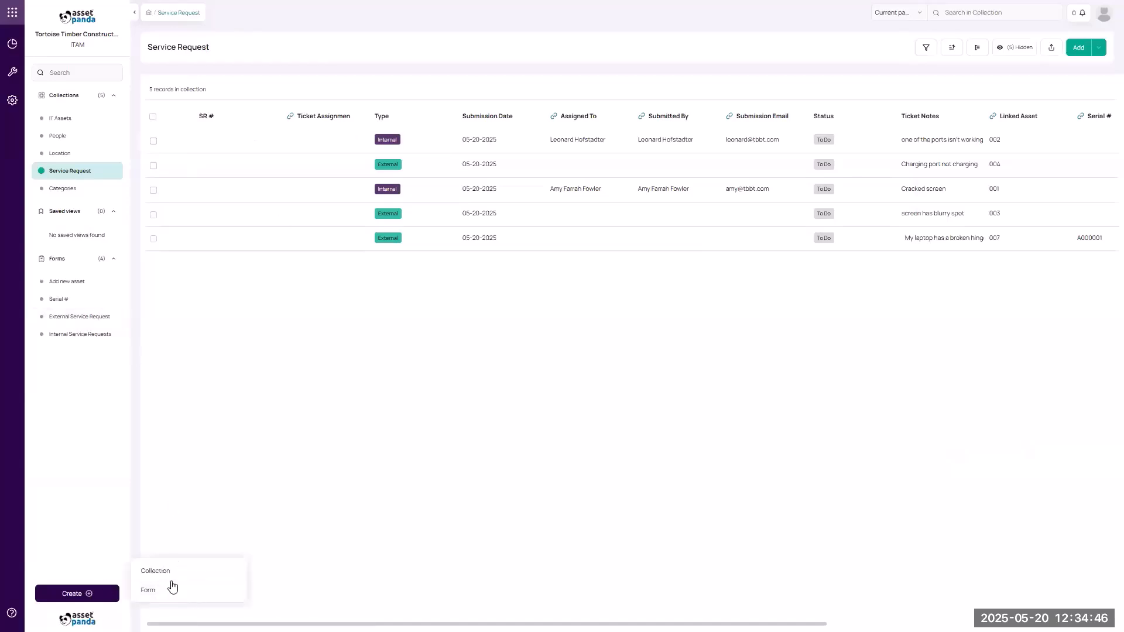
pyautogui.click(168, 591)
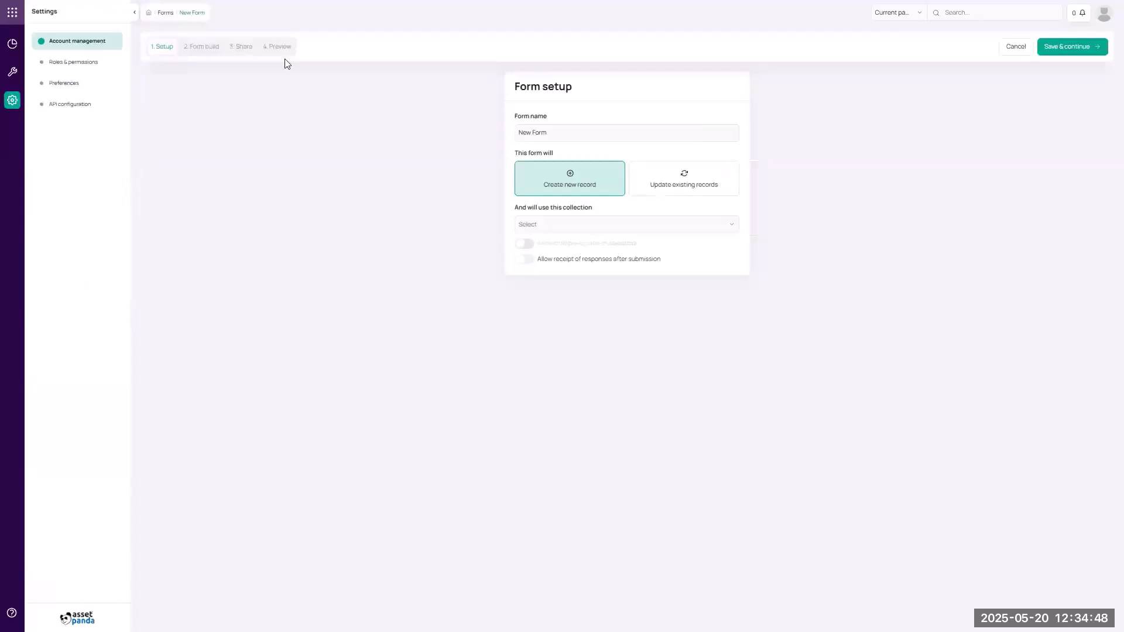
pyautogui.click(680, 178)
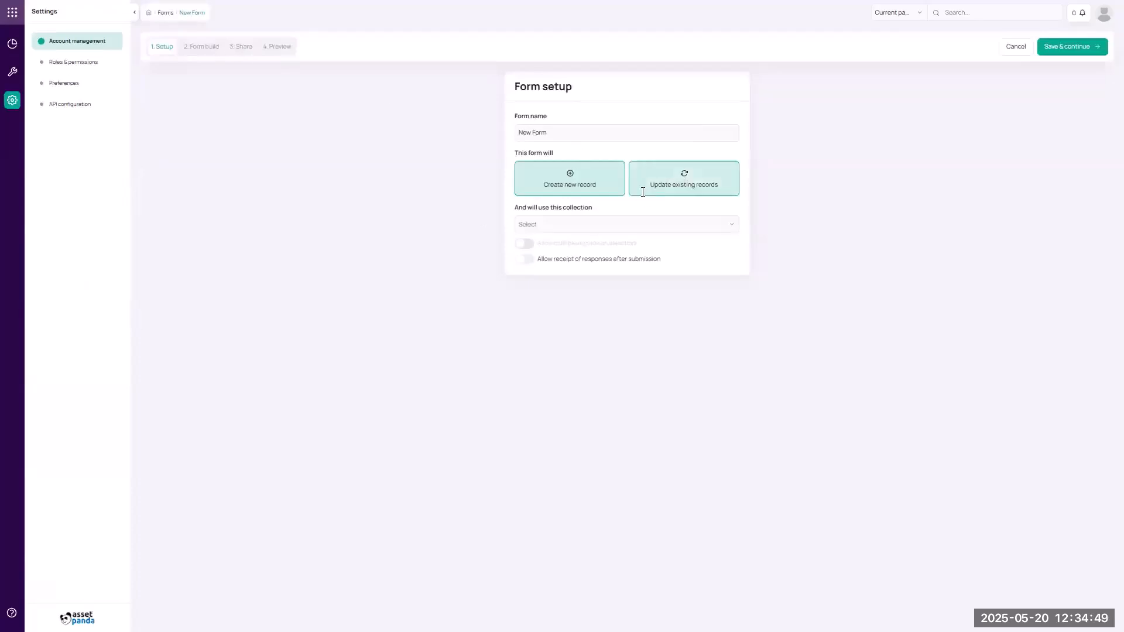
pyautogui.tripleClick(551, 126)
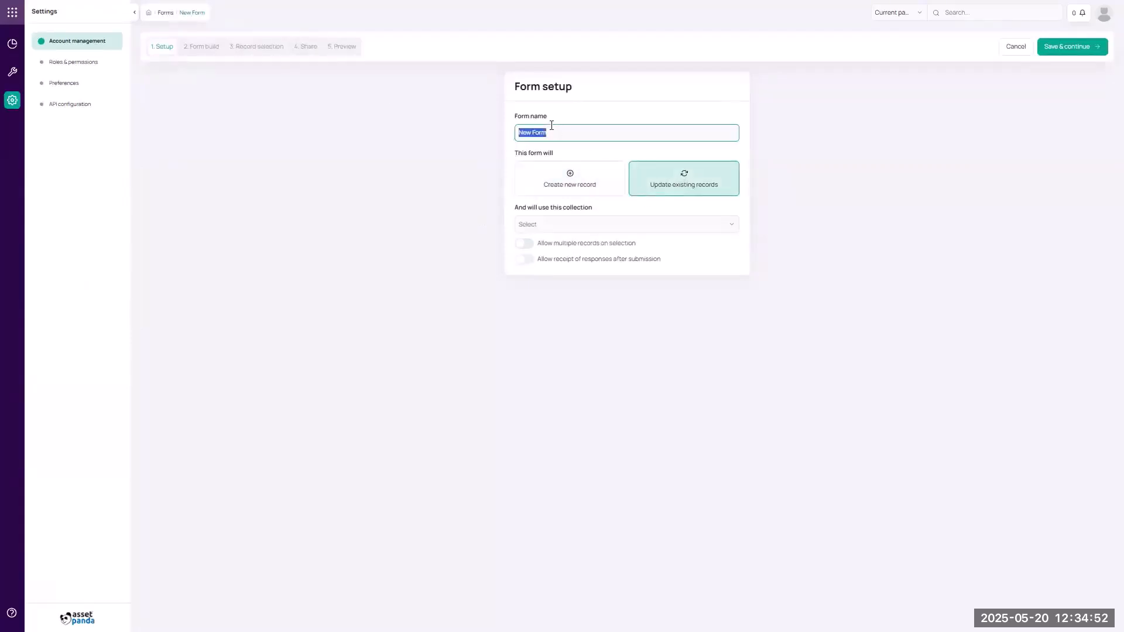
pyautogui.write('Update tick')
pyautogui.press('BackSpace')
pyautogui.press('BackSpace')
pyautogui.press('BackSpace')
pyautogui.write('icket')
pyautogui.click(556, 224)
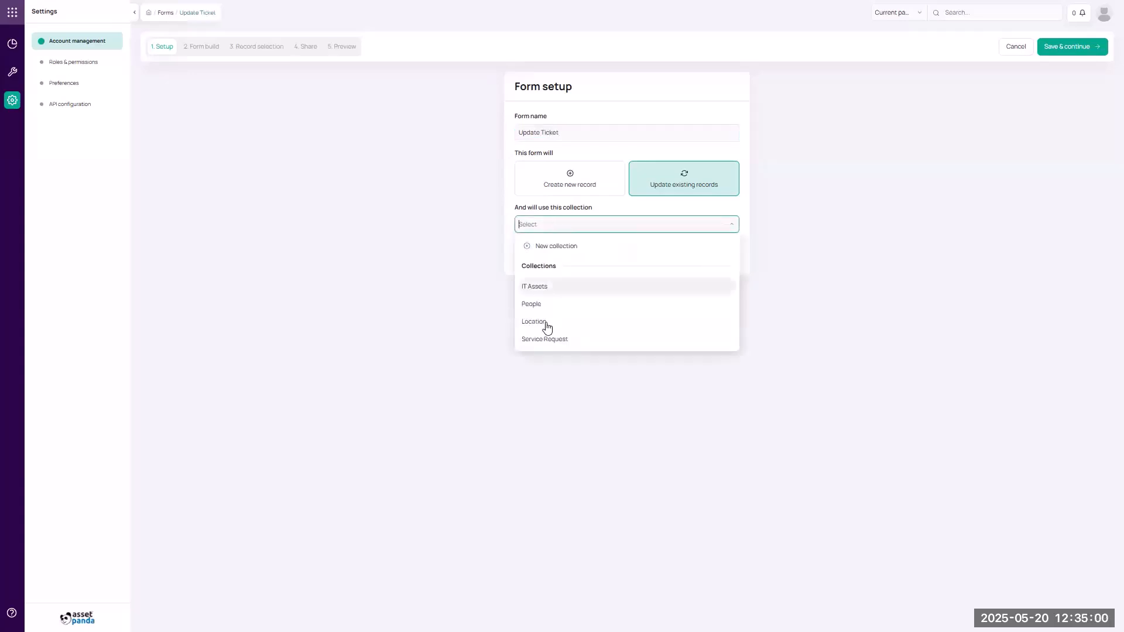
pyautogui.click(547, 339)
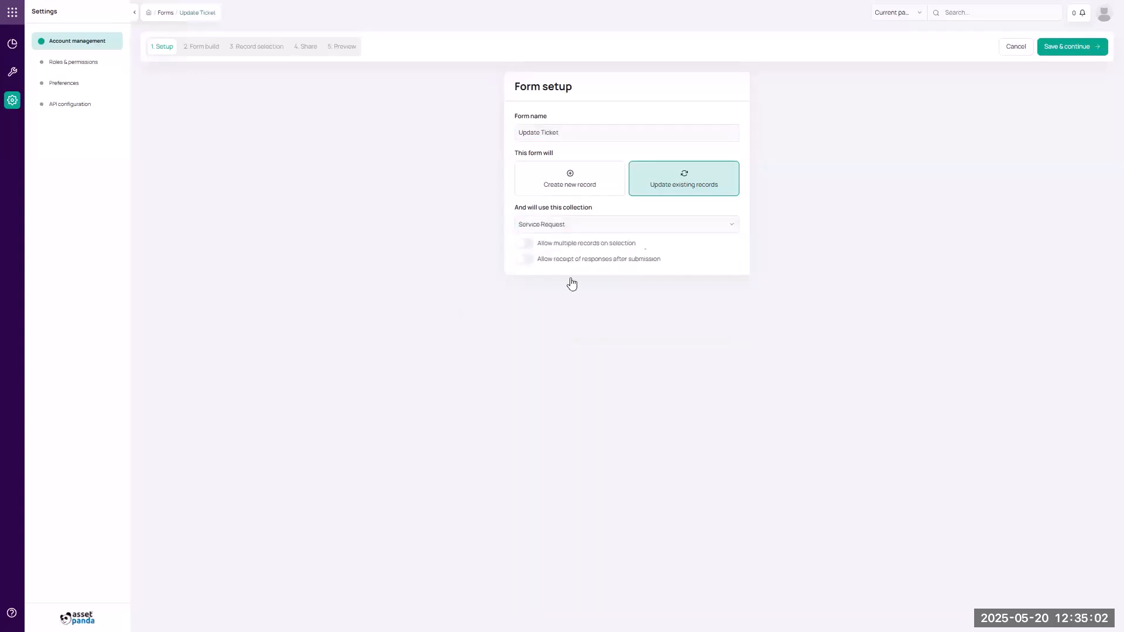
pyautogui.click(1072, 52)
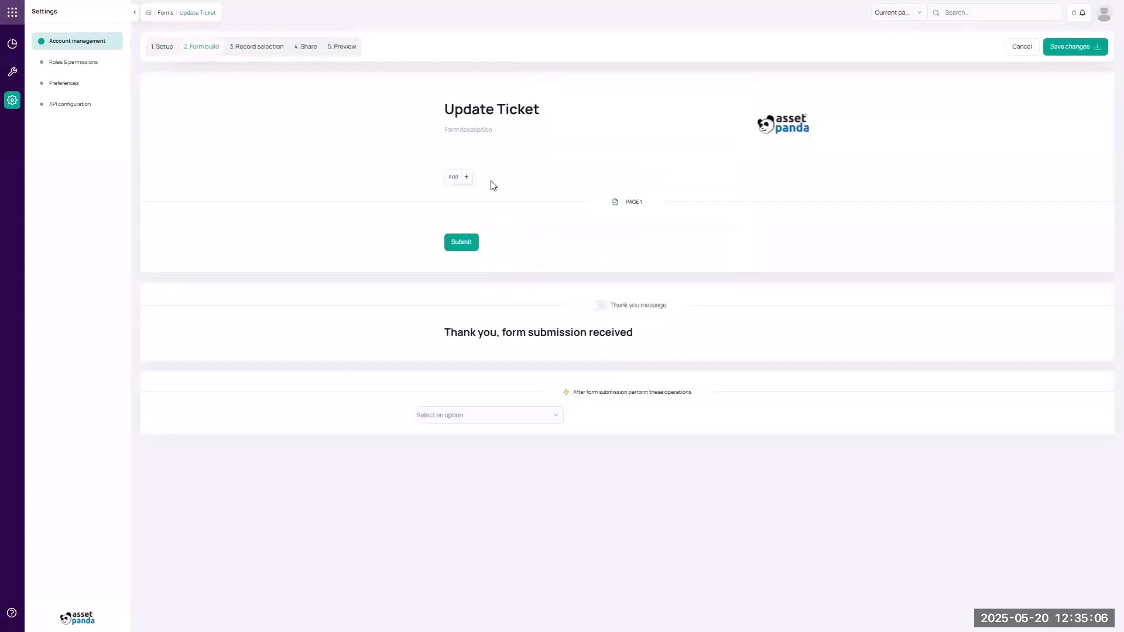
# Add the SR # and Ticket Assignment fields to the Update Ticket form.
pyautogui.click(466, 177)
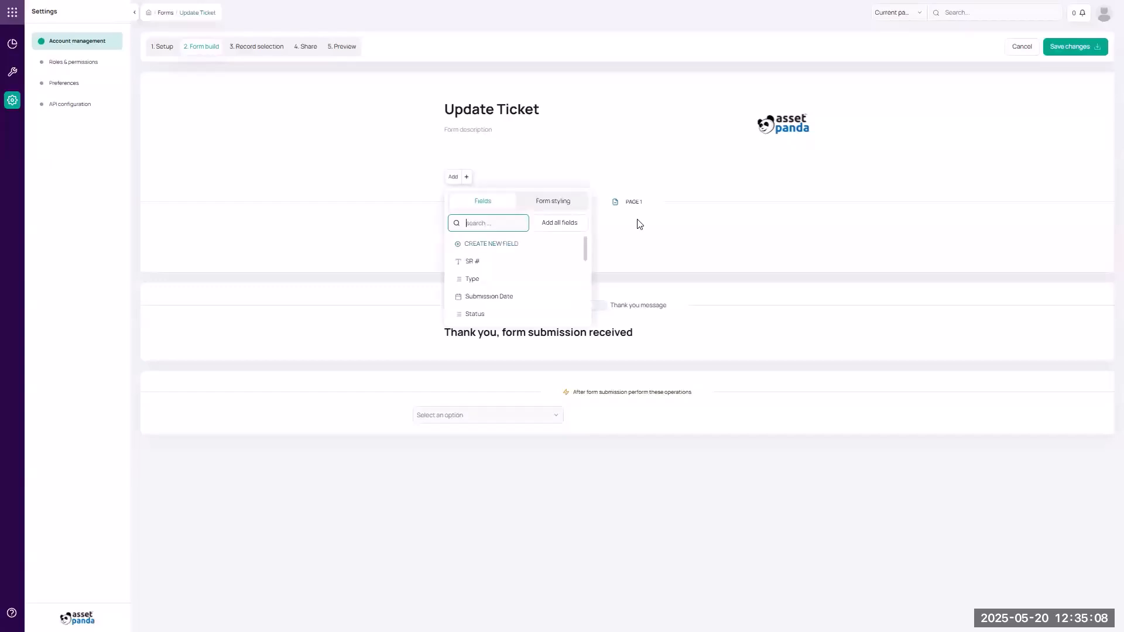
pyautogui.click(519, 262)
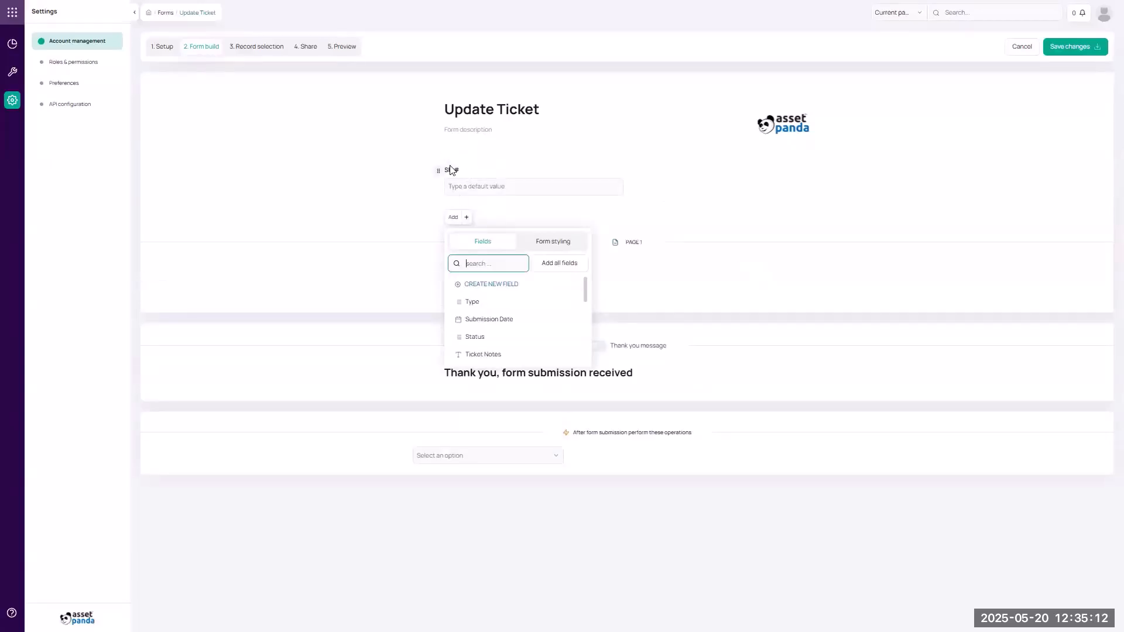
pyautogui.click(700, 216)
pyautogui.click(467, 217)
pyautogui.scroll(-5, 511, 301)
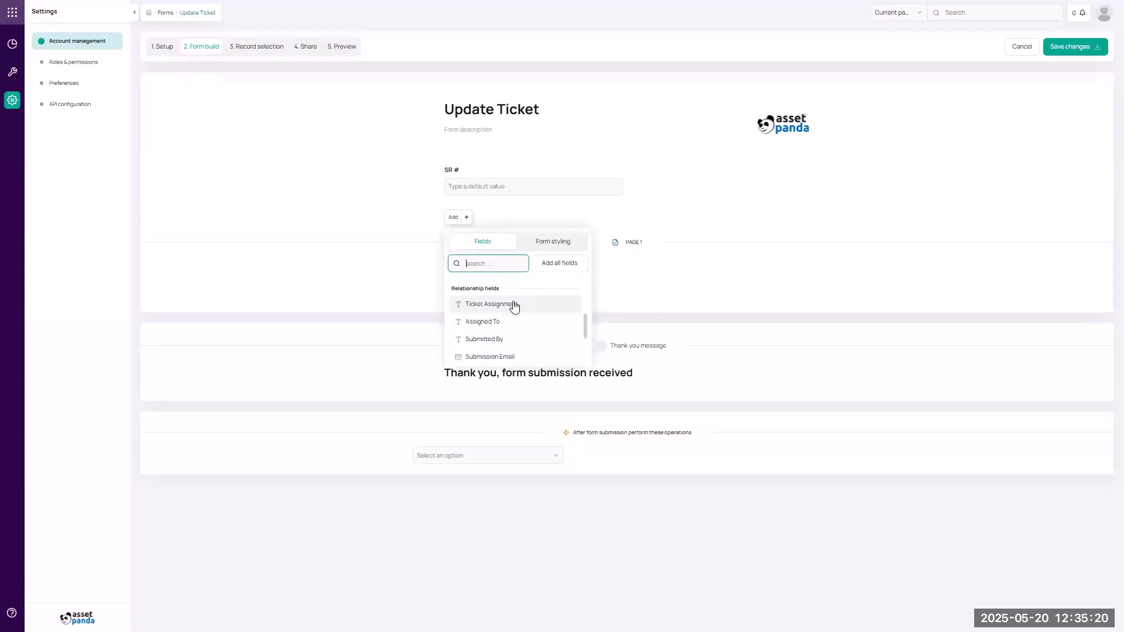
pyautogui.click(512, 303)
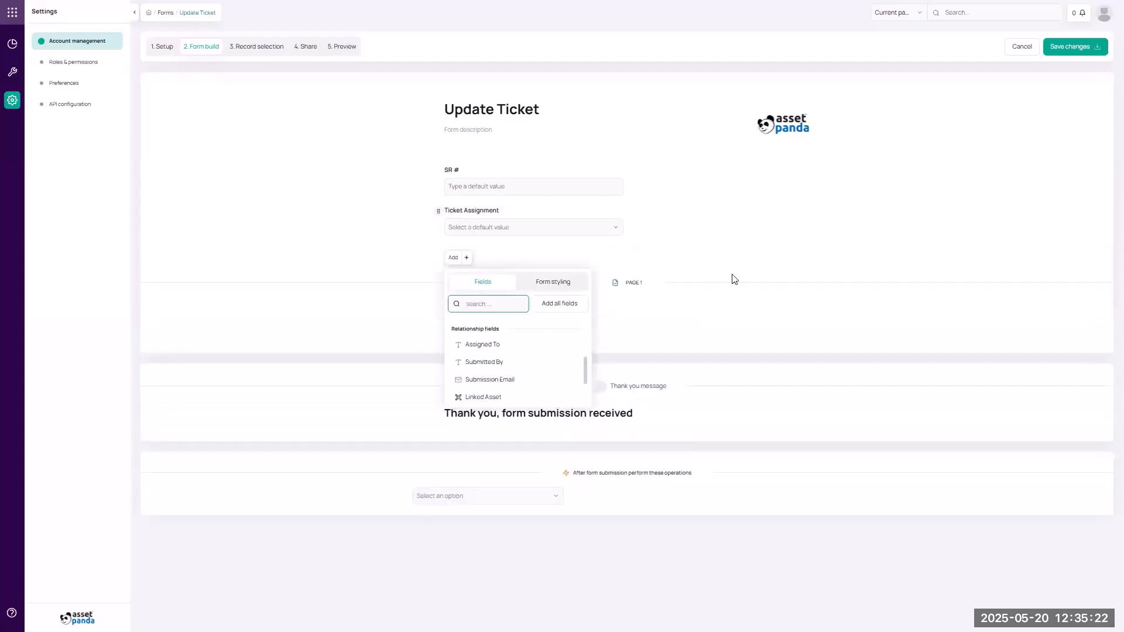
pyautogui.click(714, 262)
# Add the Status field below Ticket Assignment.
pyautogui.click(463, 258)
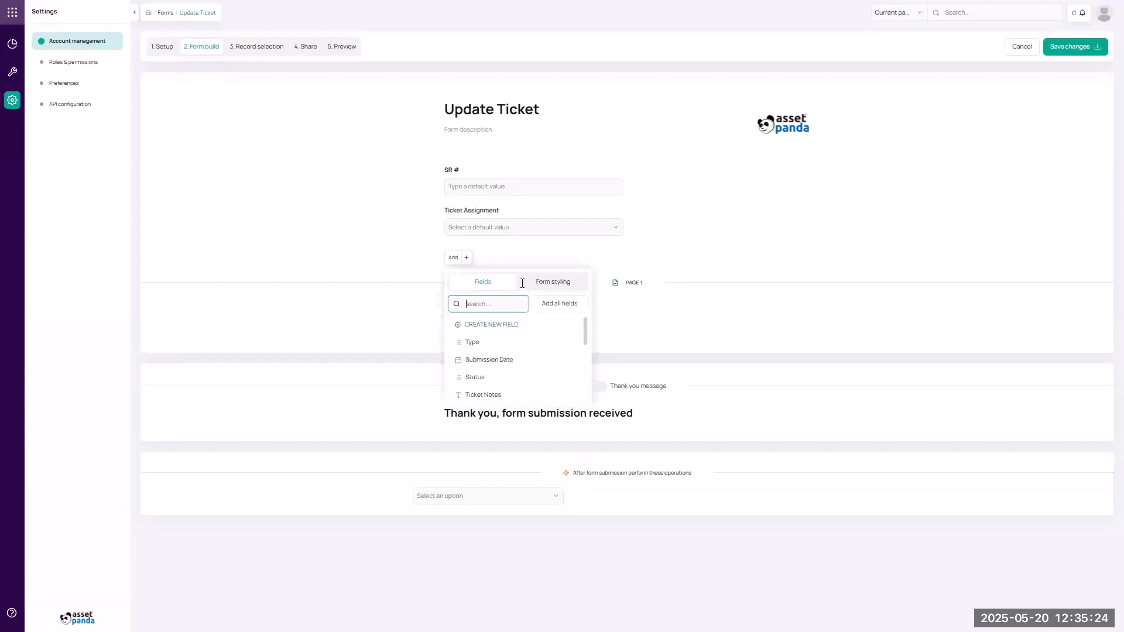
pyautogui.scroll(-1, 512, 359)
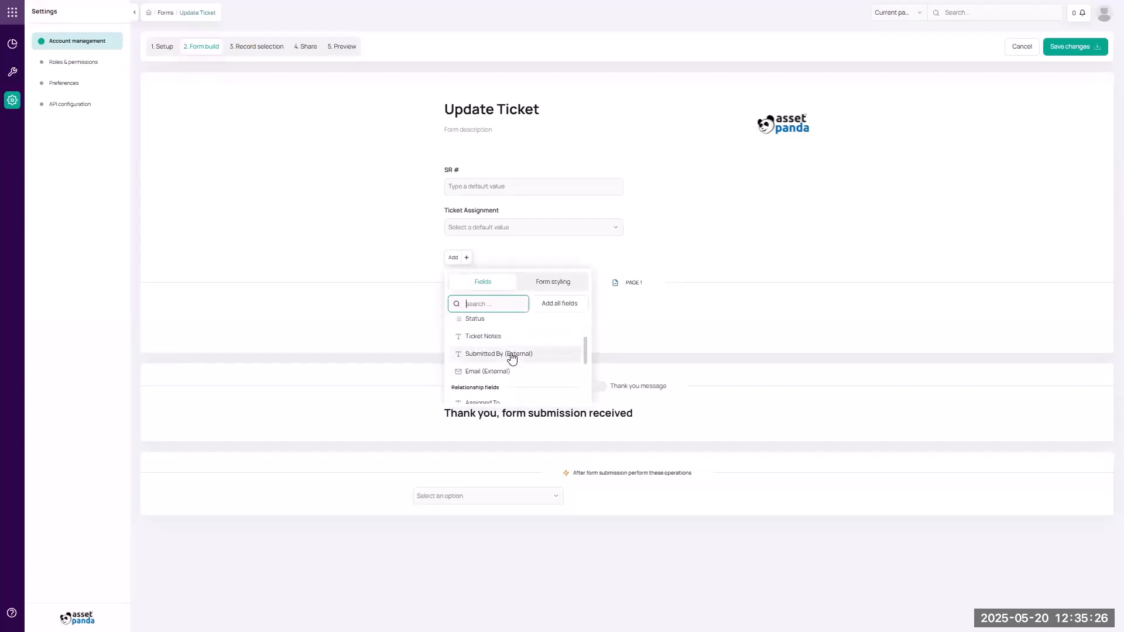
pyautogui.scroll(-2, 512, 358)
pyautogui.scroll(5, 510, 360)
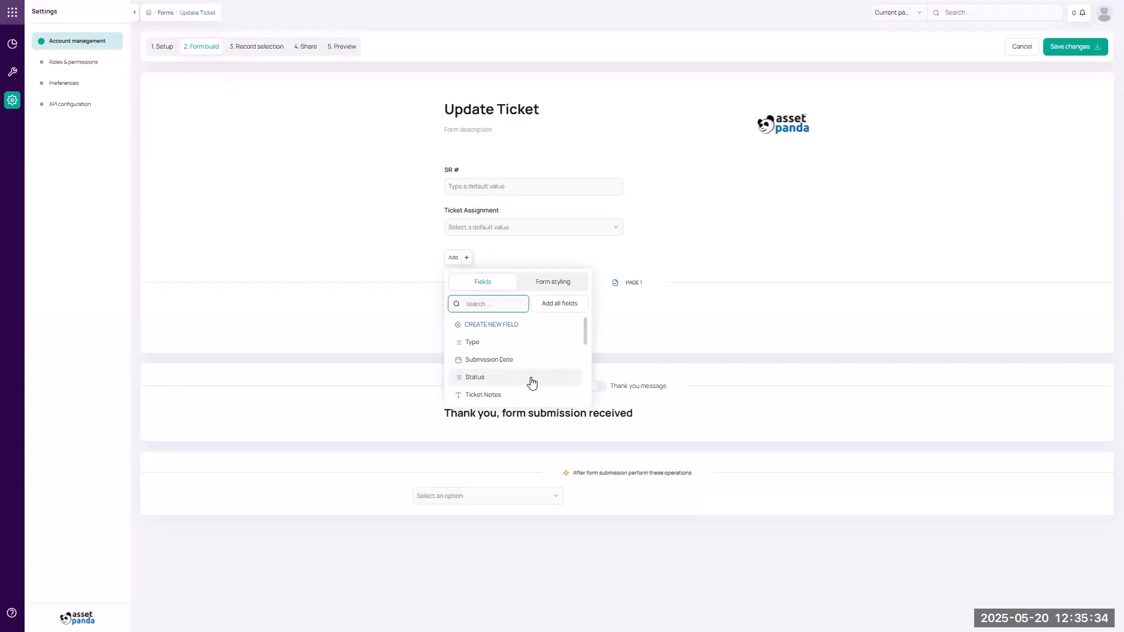
pyautogui.click(712, 326)
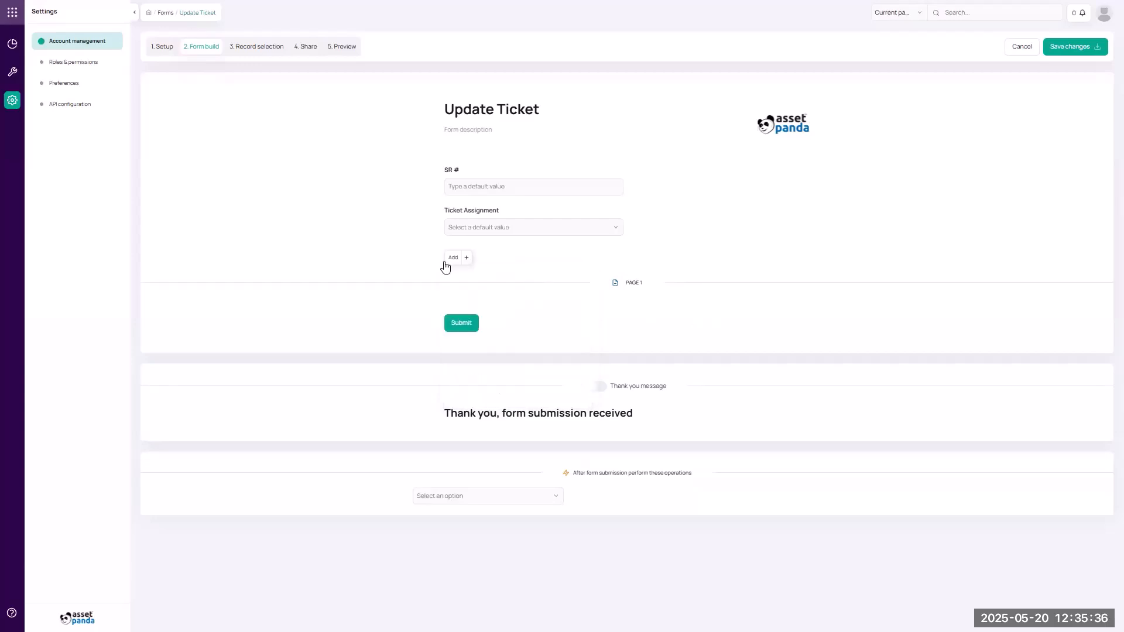
pyautogui.click(466, 258)
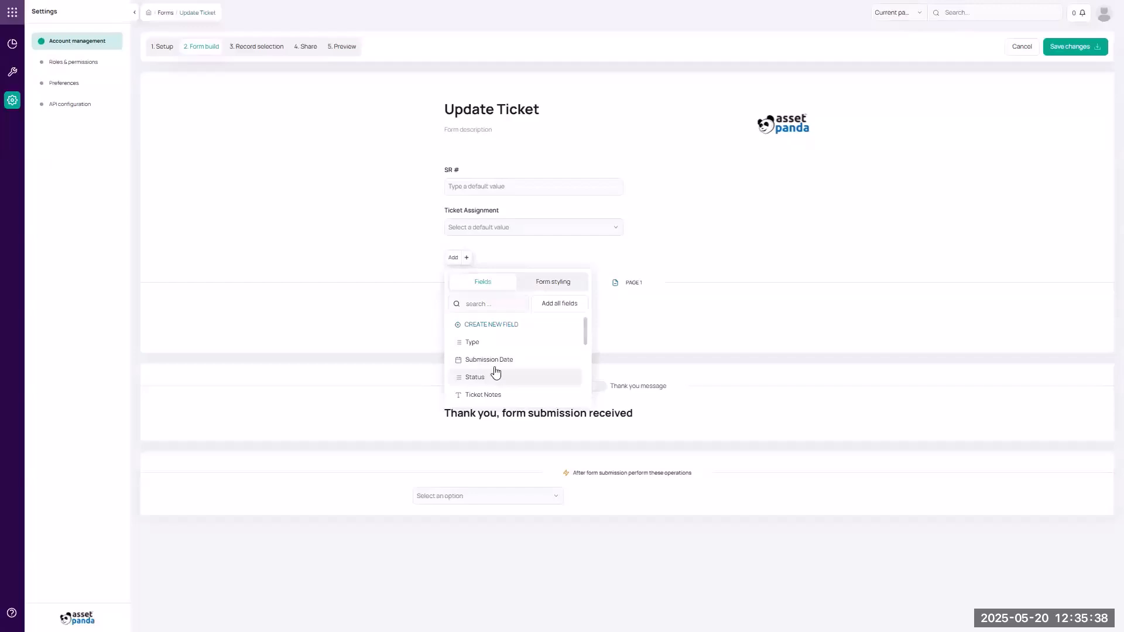
pyautogui.click(493, 371)
pyautogui.click(683, 291)
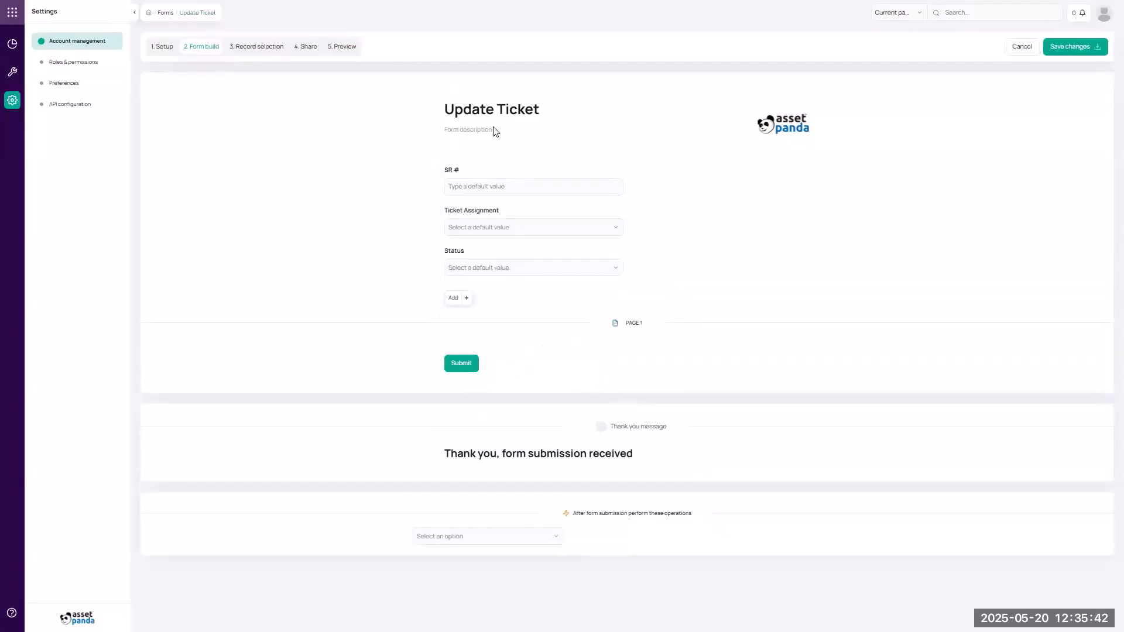
pyautogui.doubleClick(463, 251)
# Relabel the Status field as 'Please update to the current status.'.
pyautogui.click(438, 252)
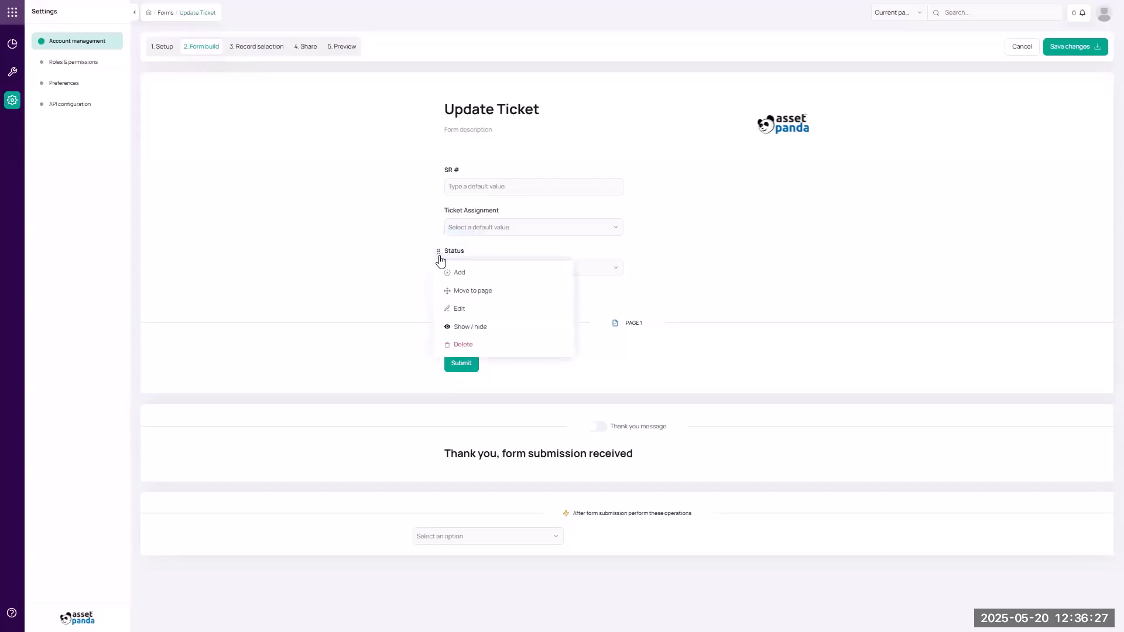
pyautogui.click(457, 311)
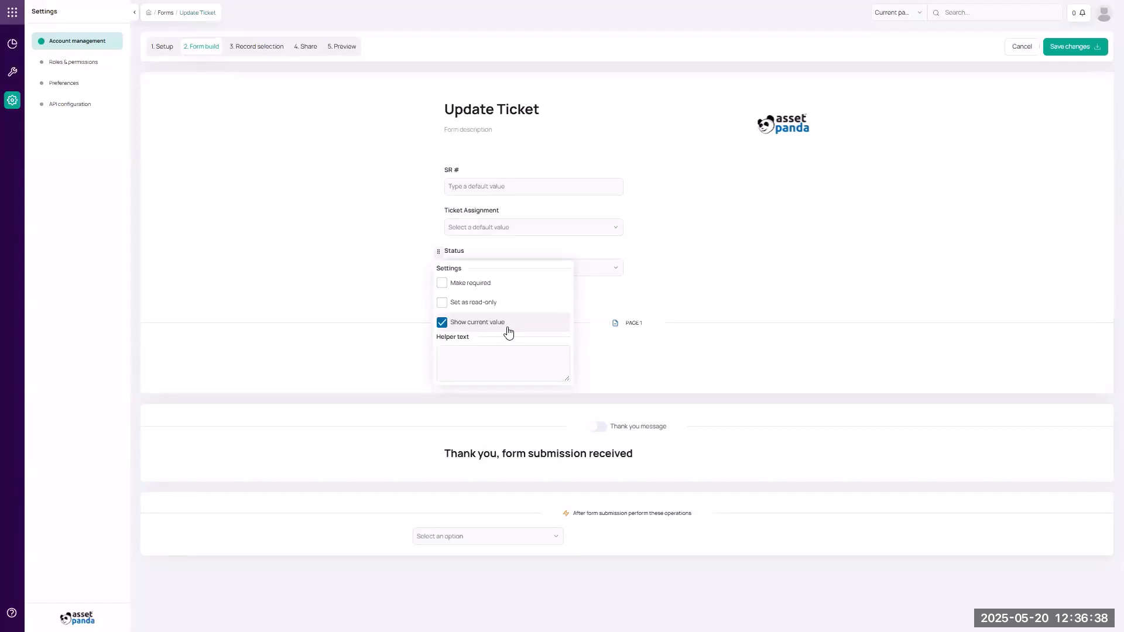
pyautogui.click(600, 304)
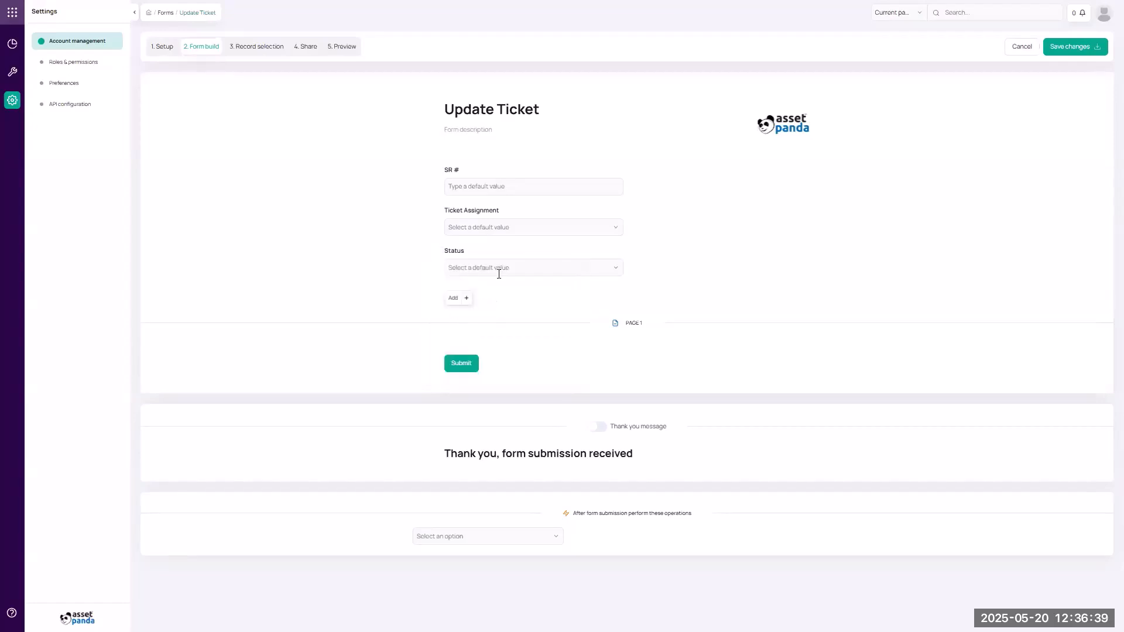
pyautogui.doubleClick(456, 251)
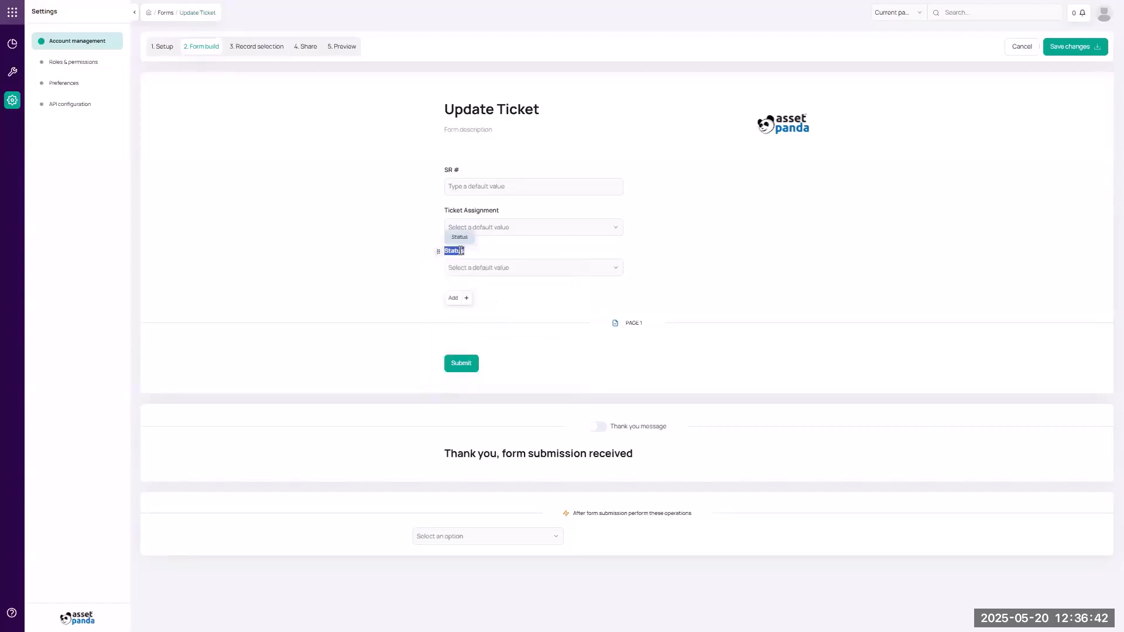
pyautogui.write('Please update to the current stat')
# Give the status field the helper text 'Assigned = To Do'.
pyautogui.click(438, 252)
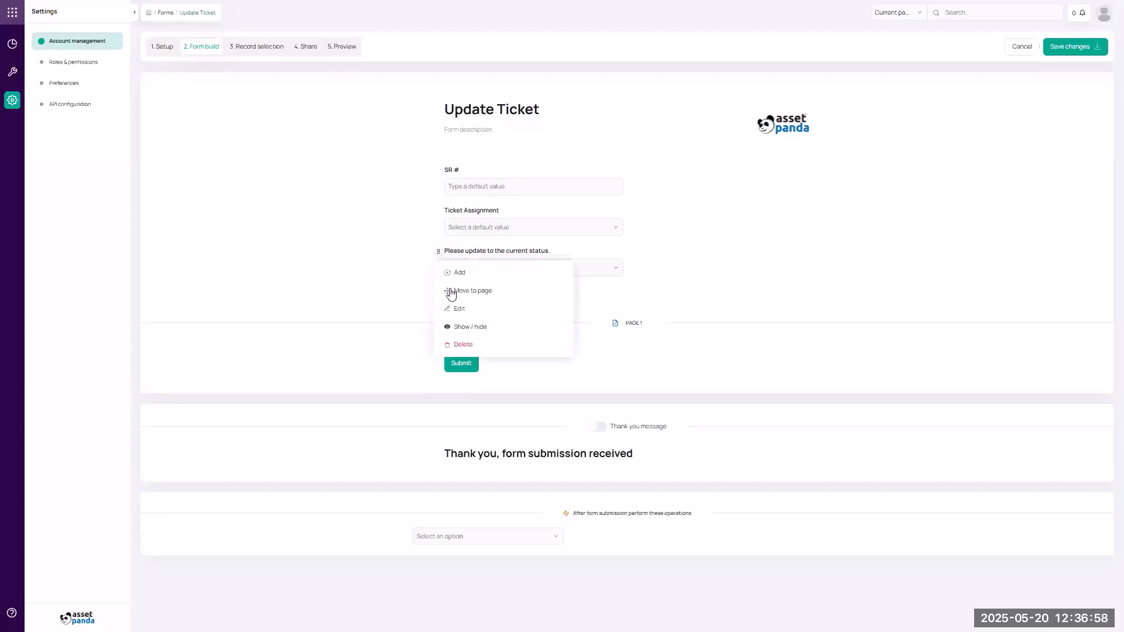
pyautogui.click(453, 310)
pyautogui.click(459, 356)
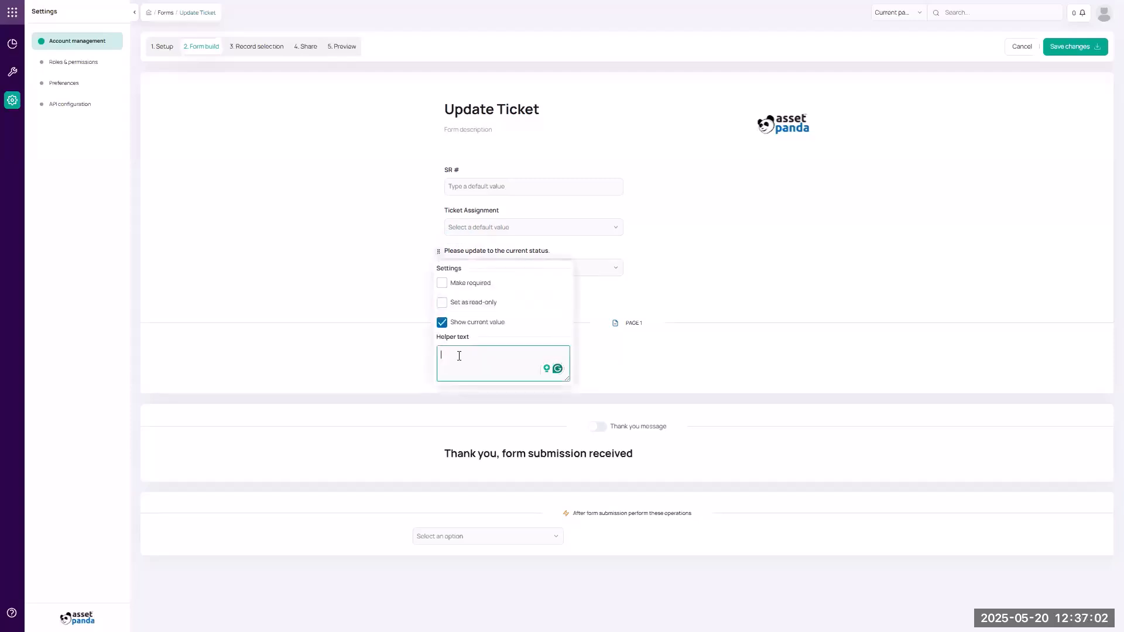
pyautogui.write('Assigned')
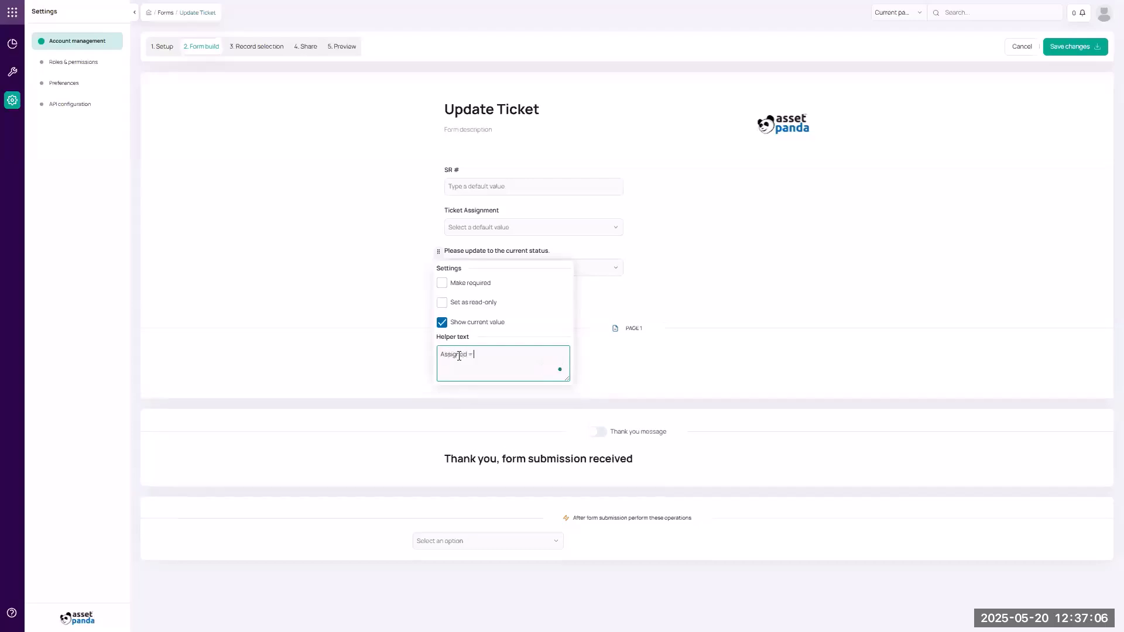
pyautogui.write(' = To Do')
pyautogui.click(631, 305)
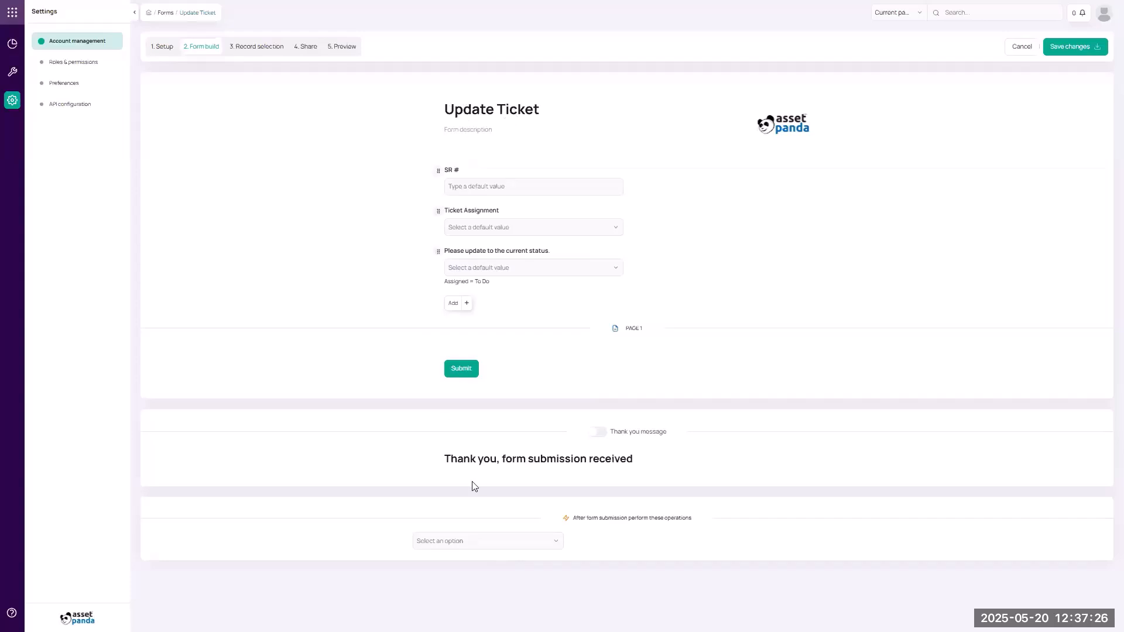
pyautogui.click(519, 546)
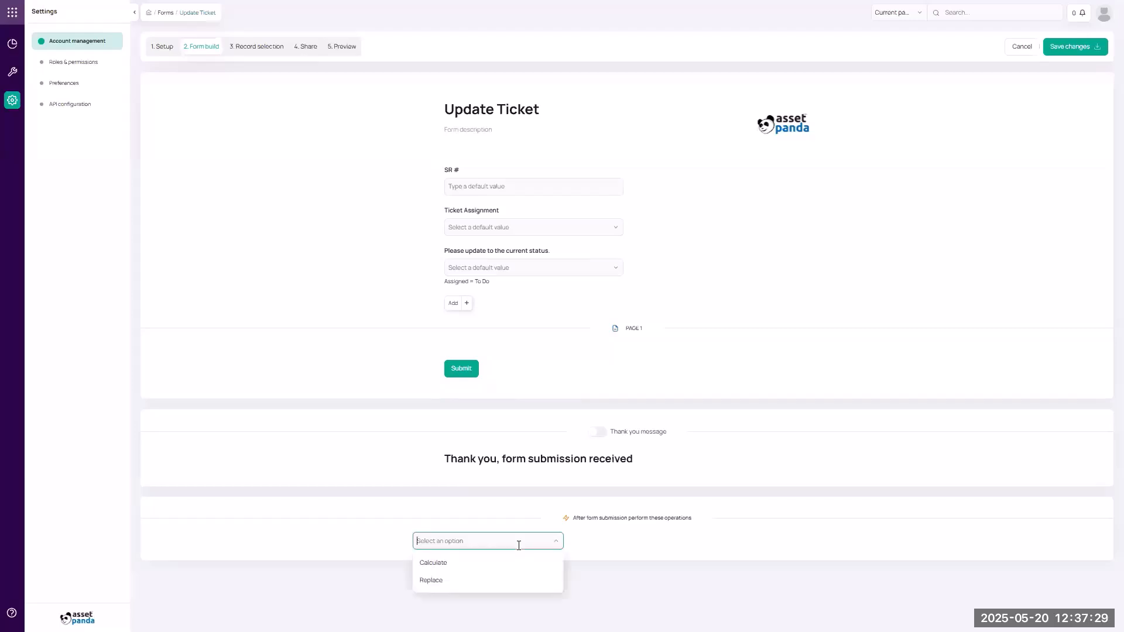
pyautogui.click(495, 578)
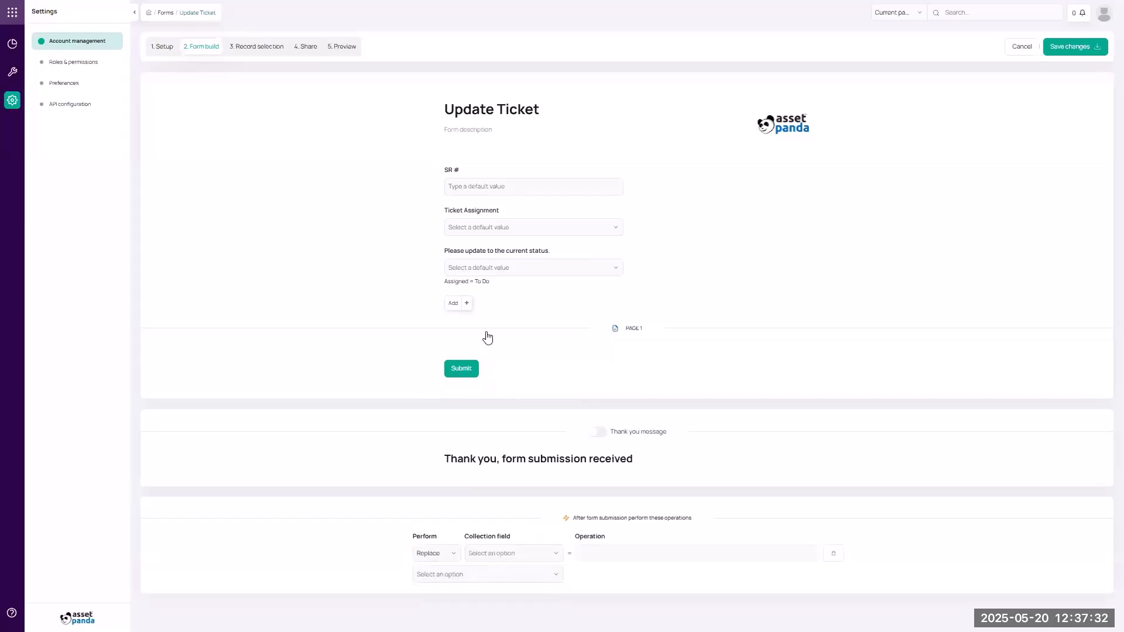
pyautogui.click(515, 551)
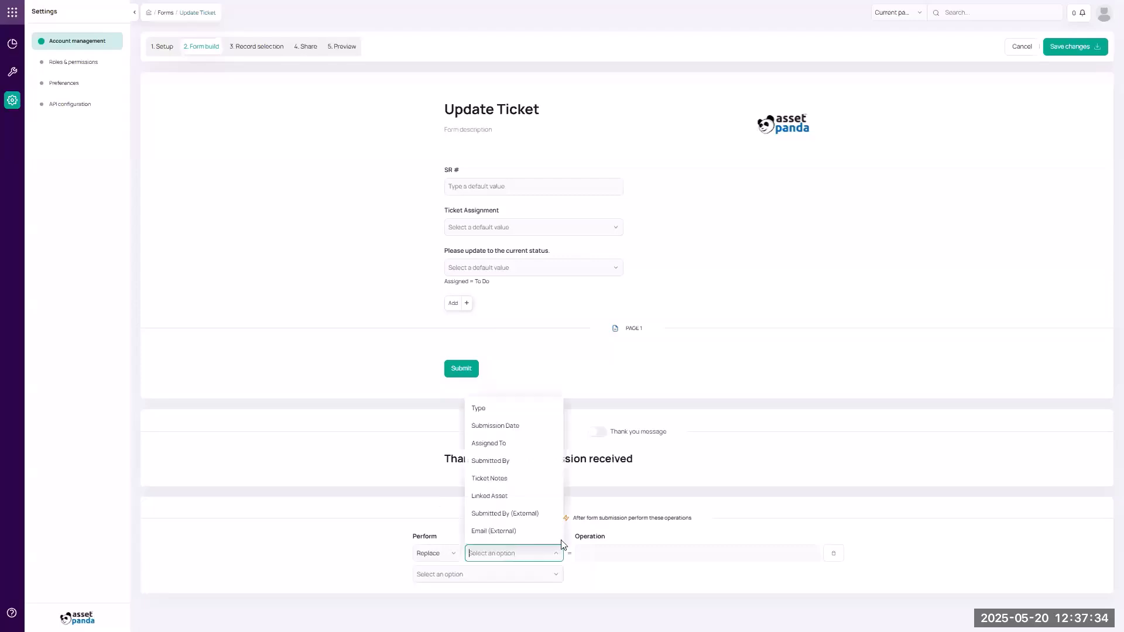
pyautogui.click(637, 553)
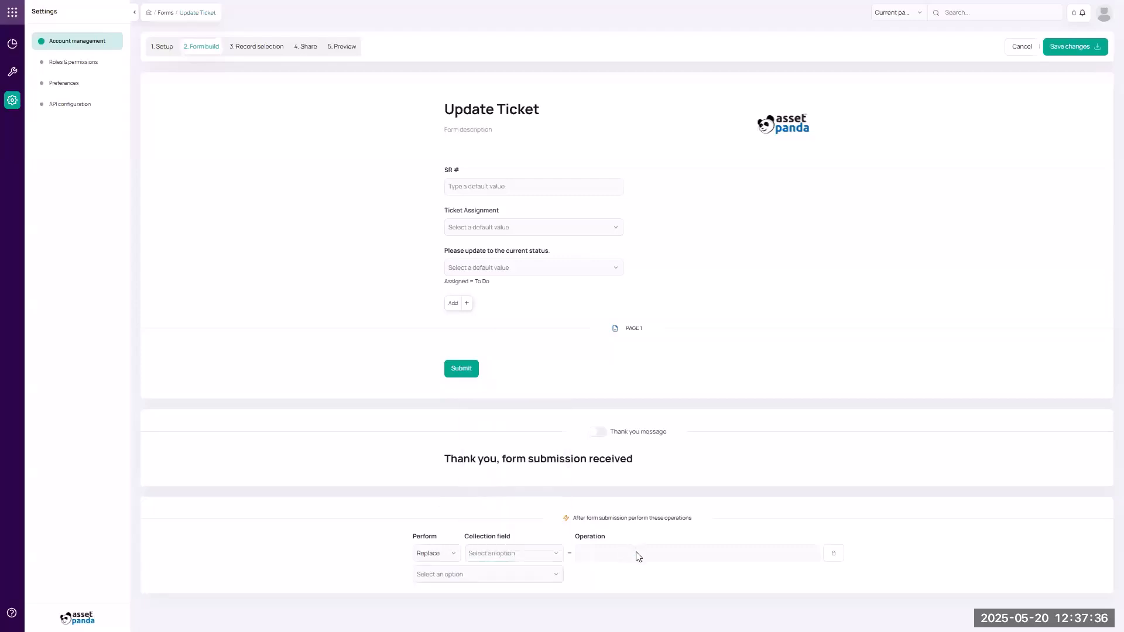
pyautogui.click(834, 553)
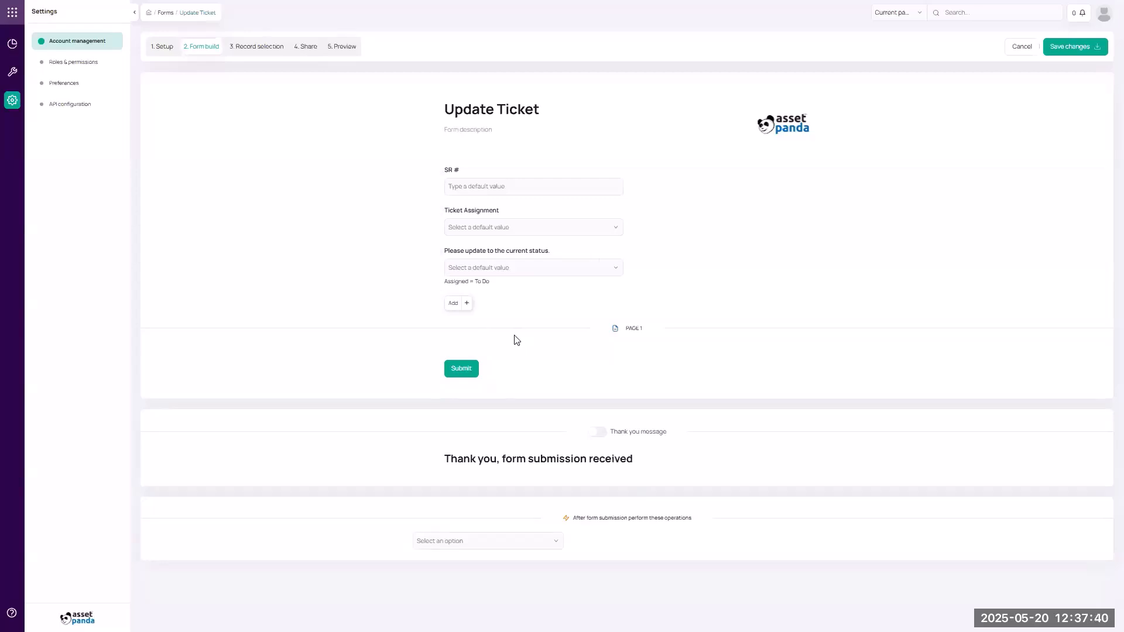
pyautogui.click(1074, 48)
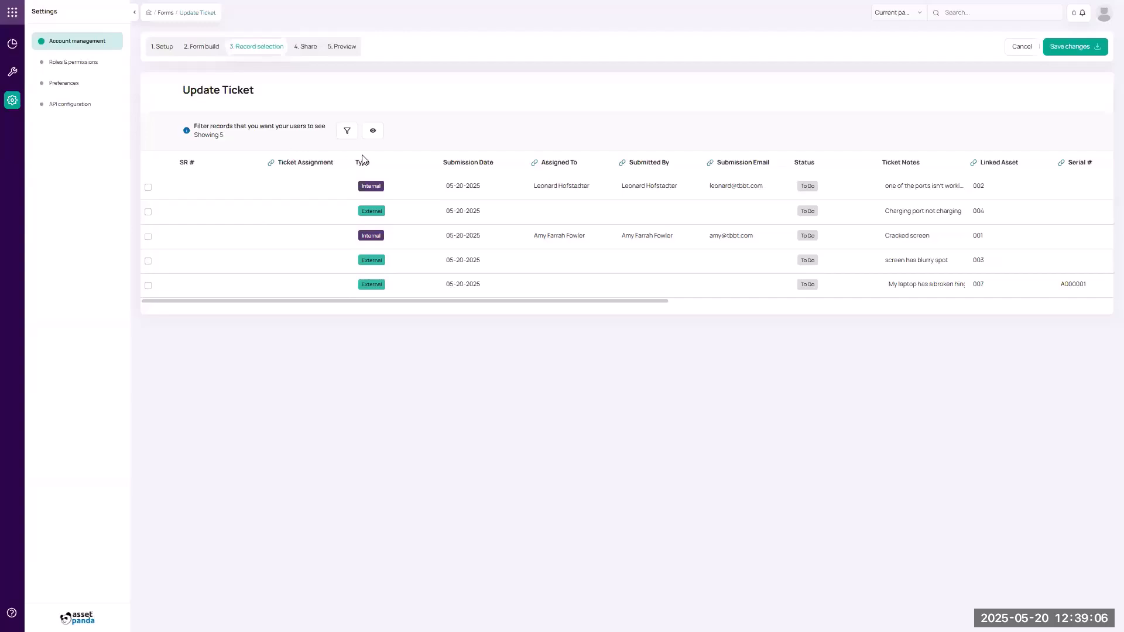
# Save the Update Ticket form and move on to its Share step.
pyautogui.click(1064, 50)
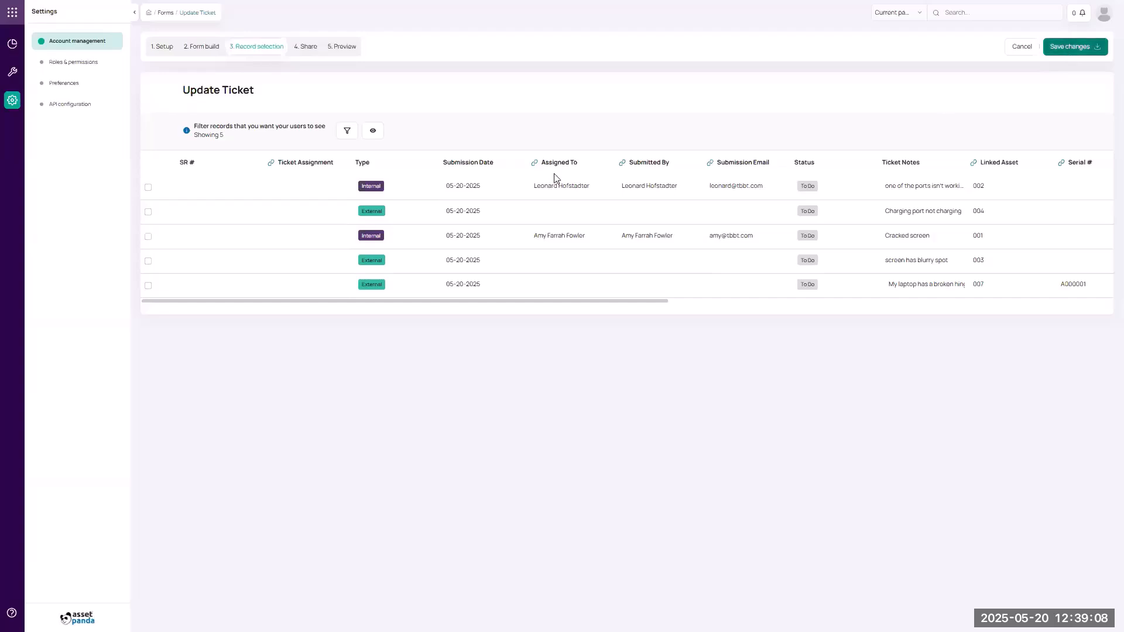
pyautogui.click(304, 48)
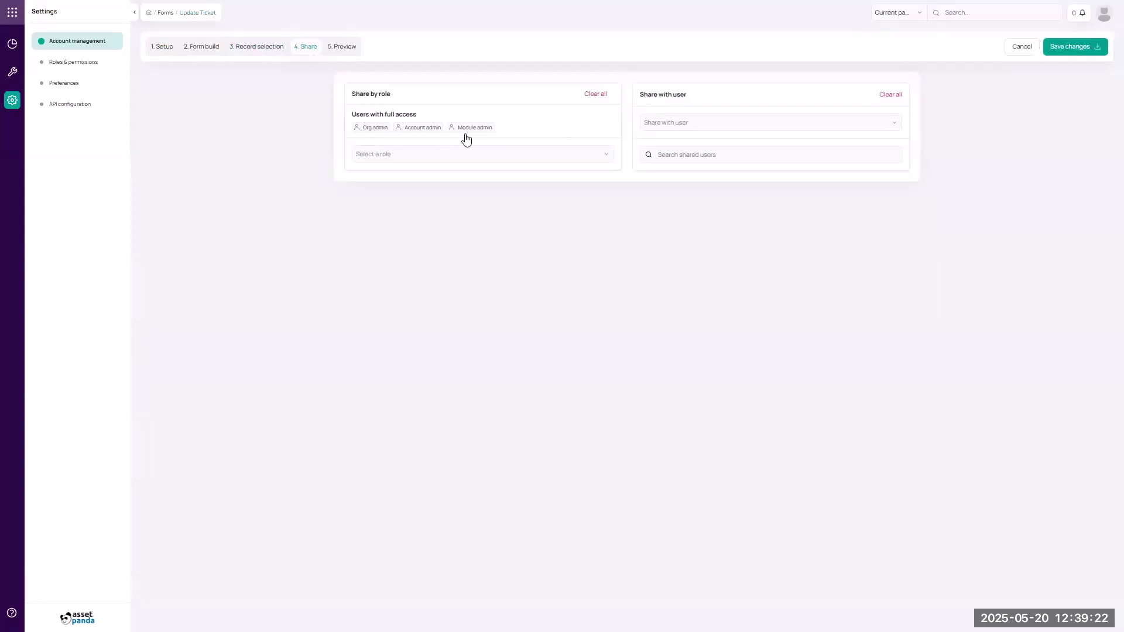
# Keep sharing limited to the admin roles, adding no extra role, and save the form.
pyautogui.click(458, 152)
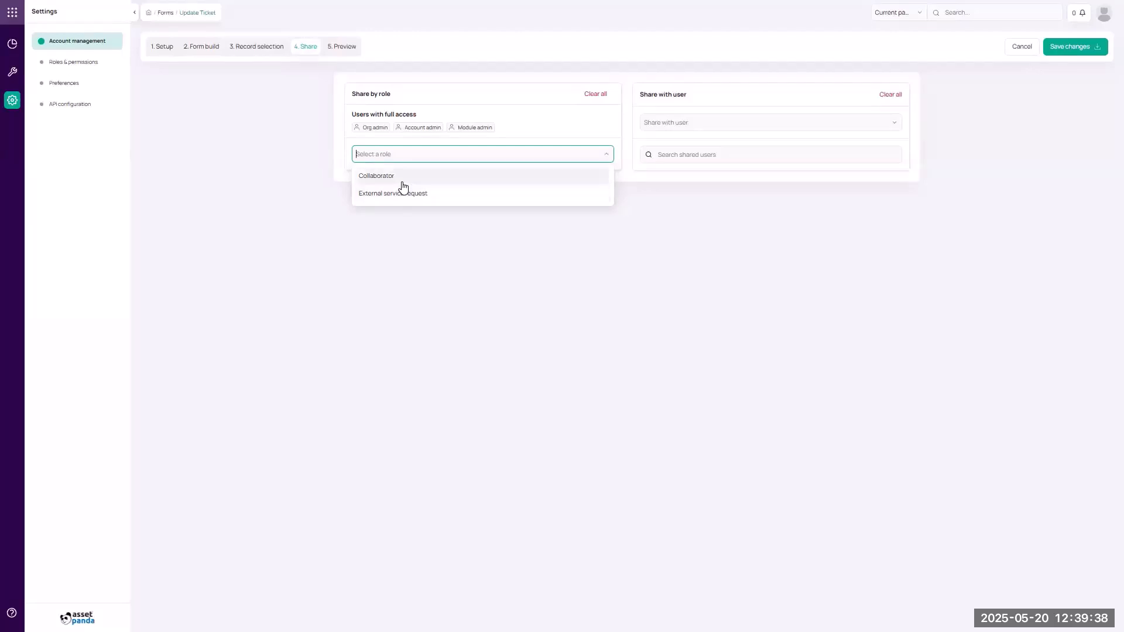
pyautogui.click(439, 111)
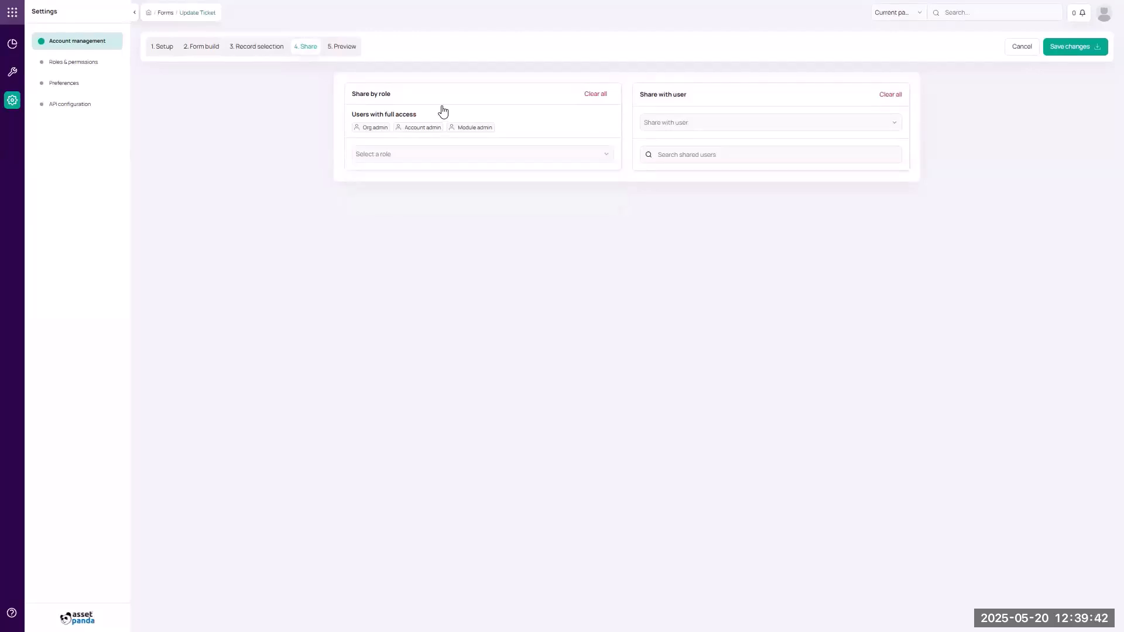
pyautogui.click(1074, 51)
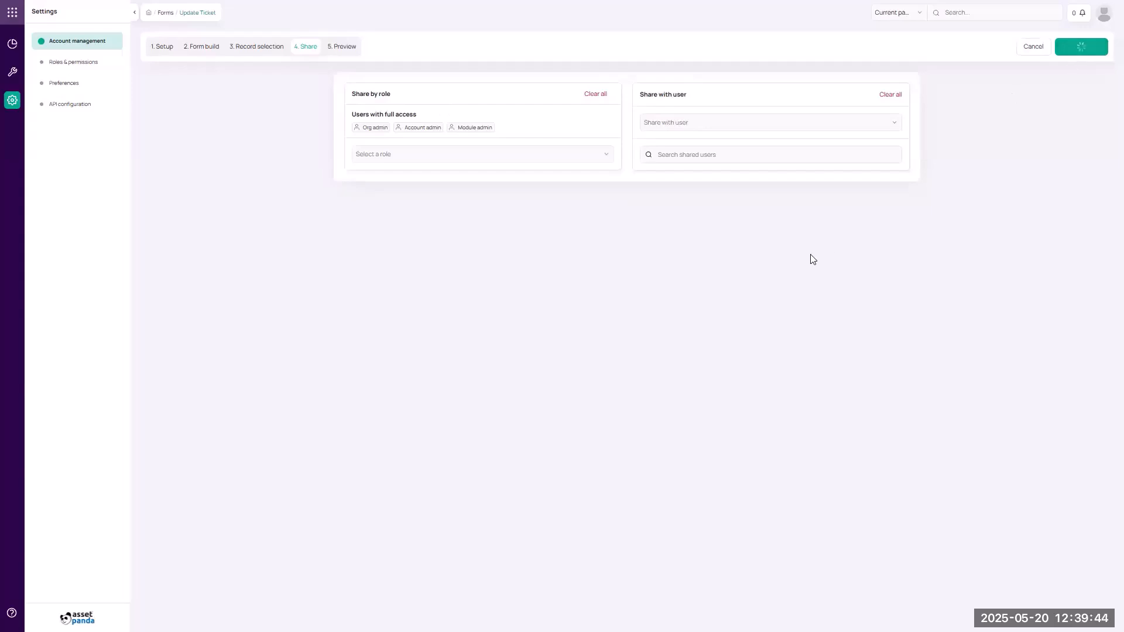
# Check the form's Desktop preview, save it, and return to Account management.
pyautogui.click(351, 48)
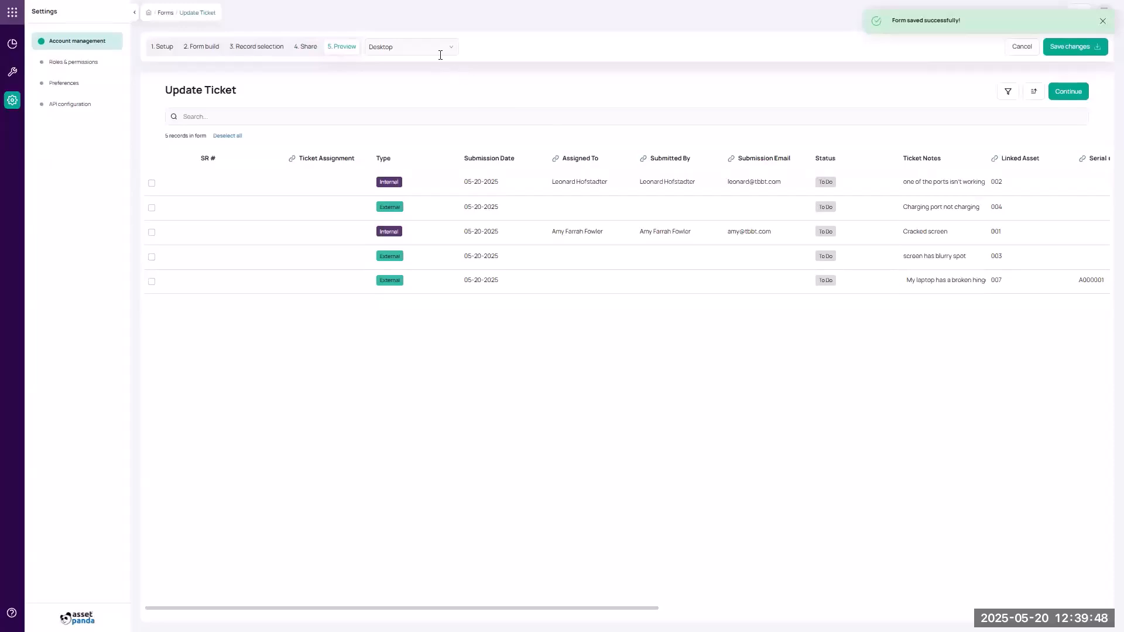
pyautogui.click(441, 48)
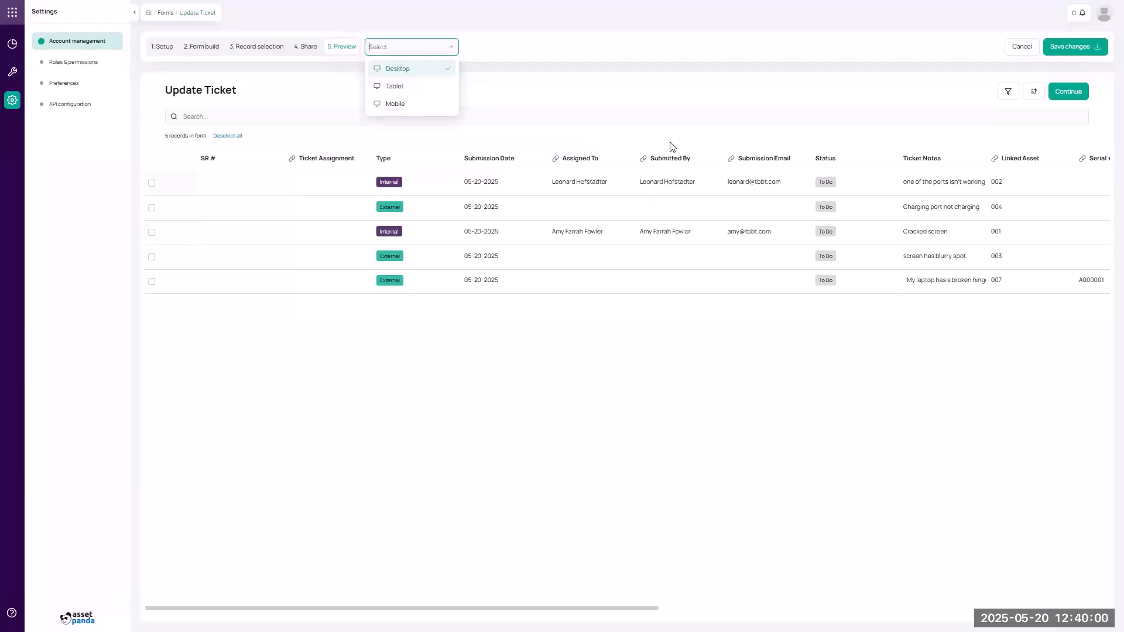
pyautogui.click(1072, 49)
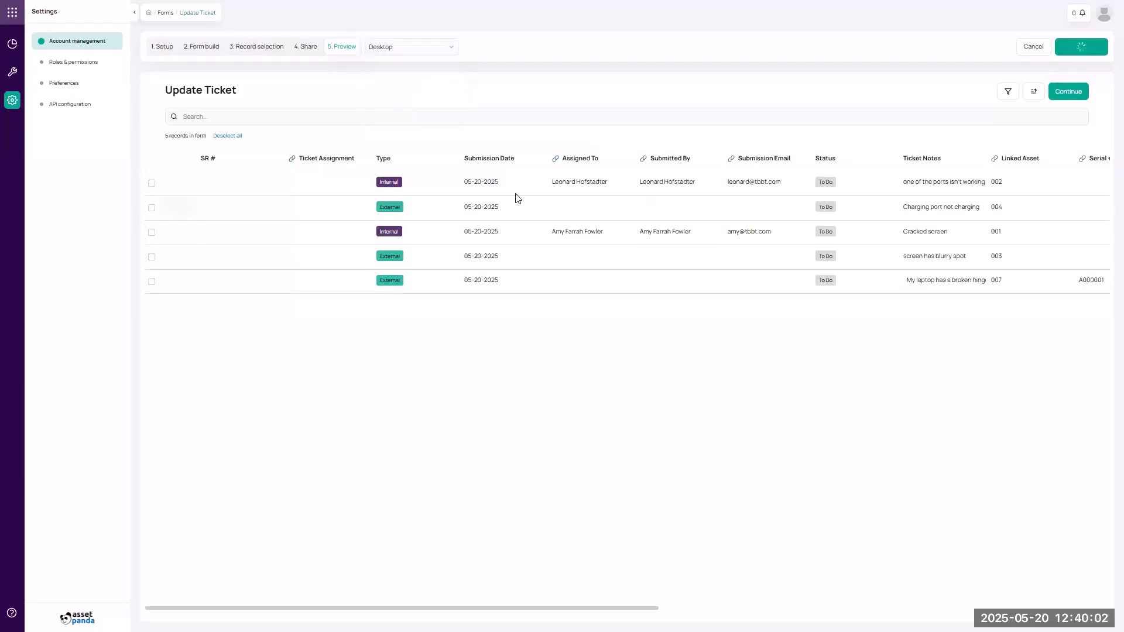
pyautogui.click(12, 100)
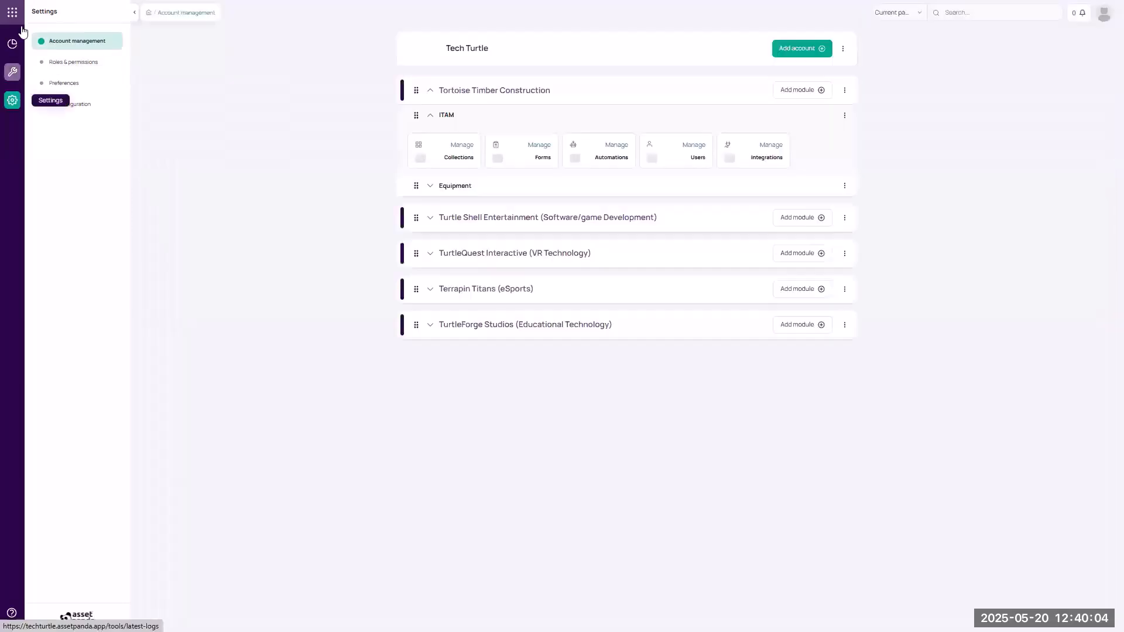
# Open Tortoise Timber Construction's ITAM Service Request collection and its Update Ticket form.
pyautogui.click(13, 14)
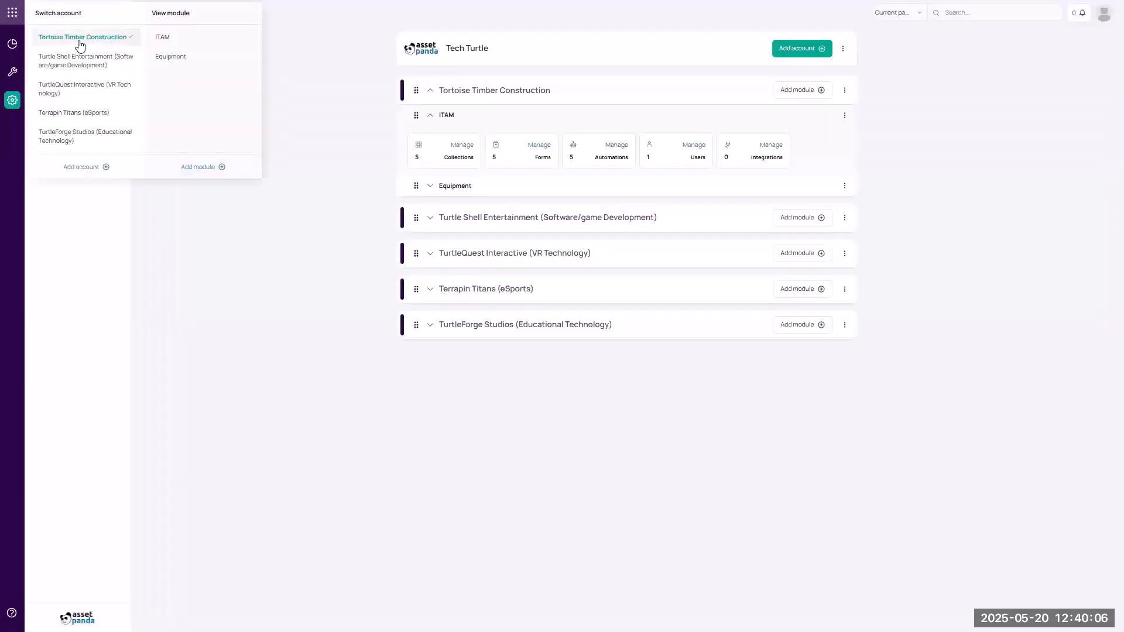
pyautogui.click(164, 39)
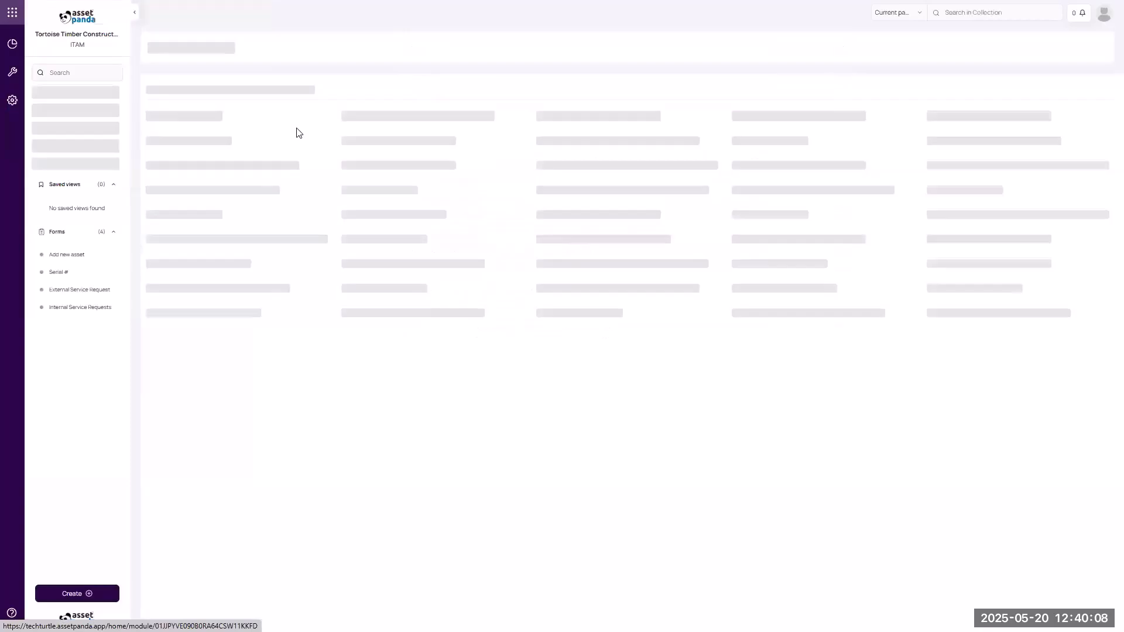
pyautogui.click(79, 170)
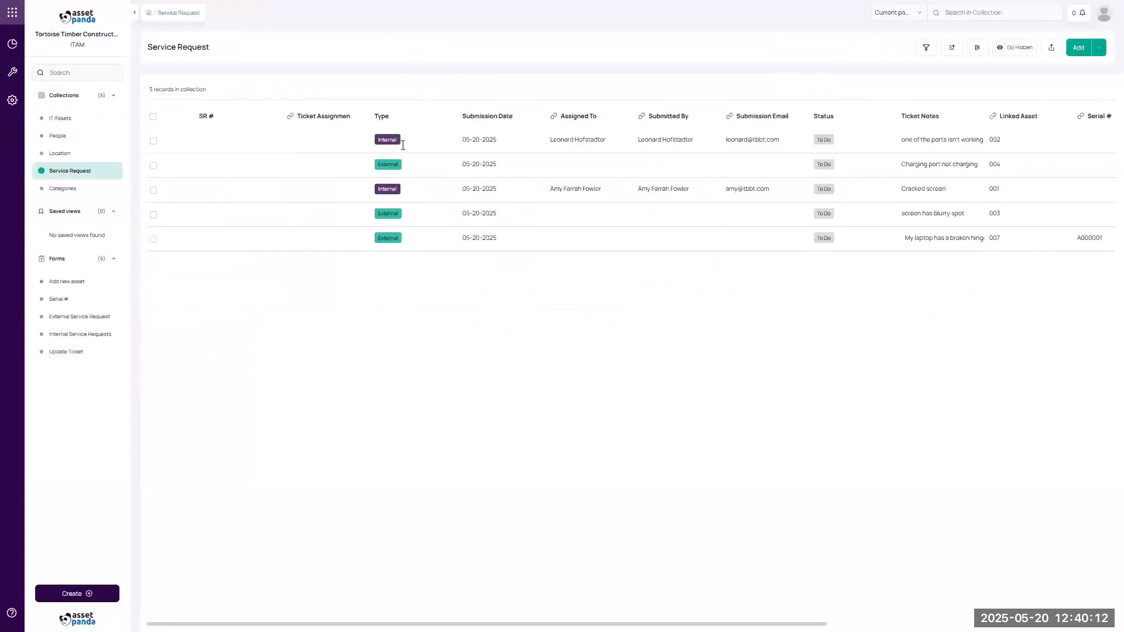
pyautogui.click(165, 145)
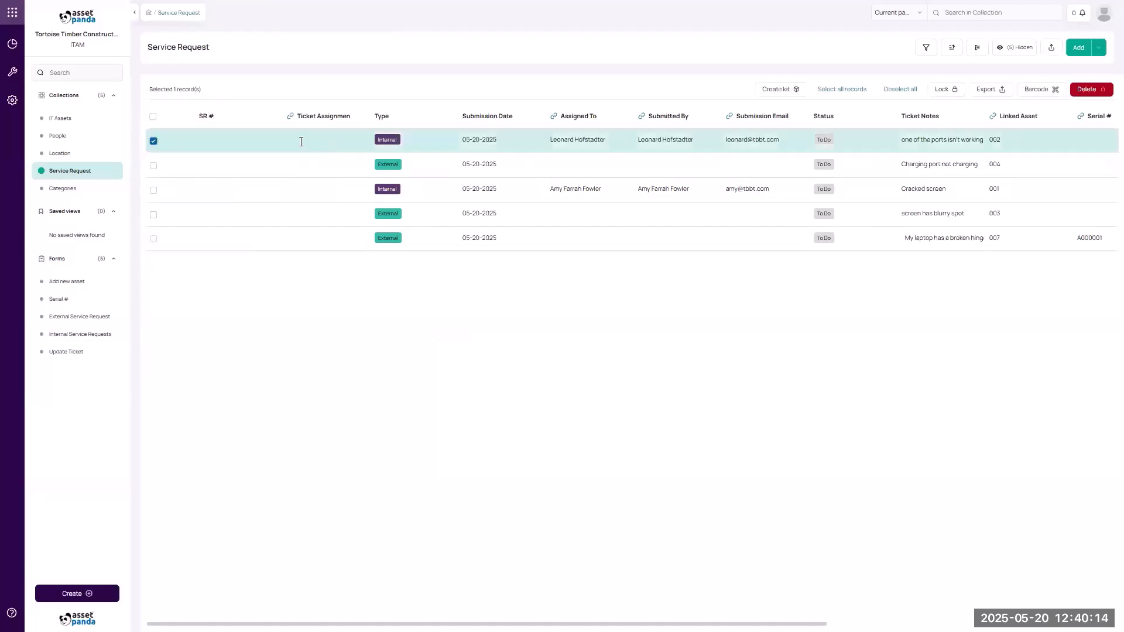
pyautogui.click(51, 353)
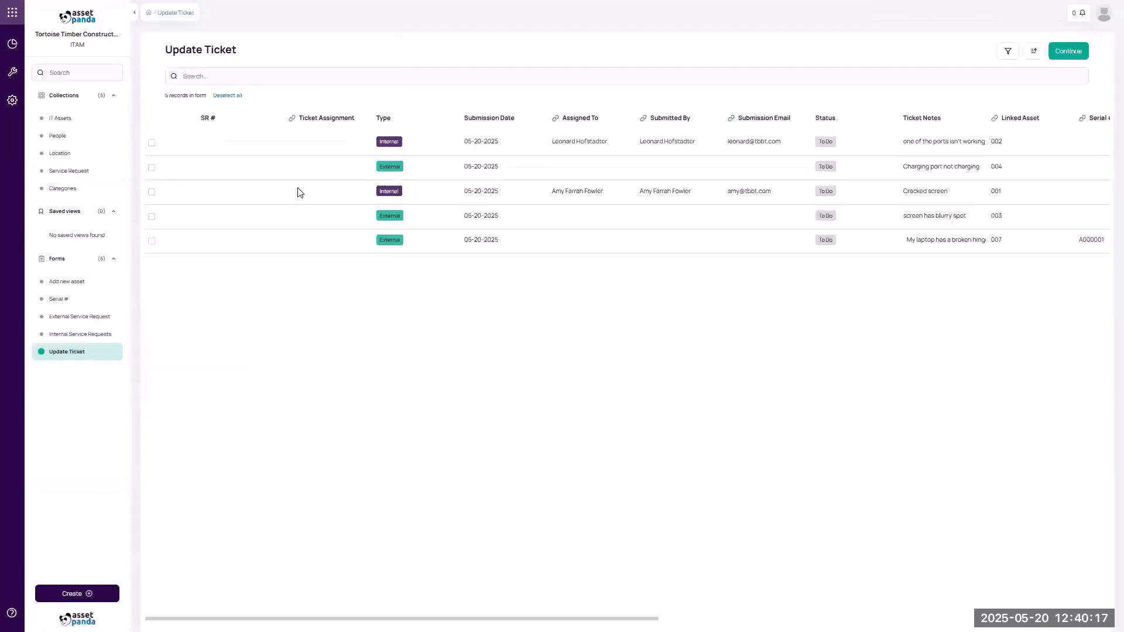
# Submit an update for the first service request with SR # 001 and a chosen ticket assignee.
pyautogui.click(153, 143)
pyautogui.click(1060, 65)
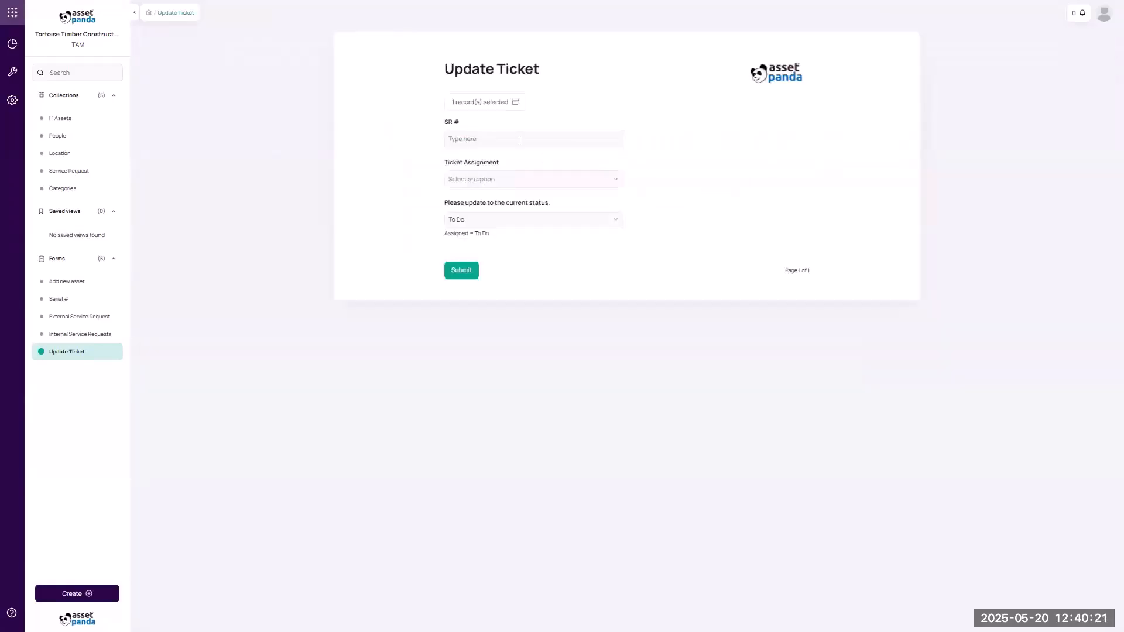
pyautogui.click(522, 139)
pyautogui.write('001')
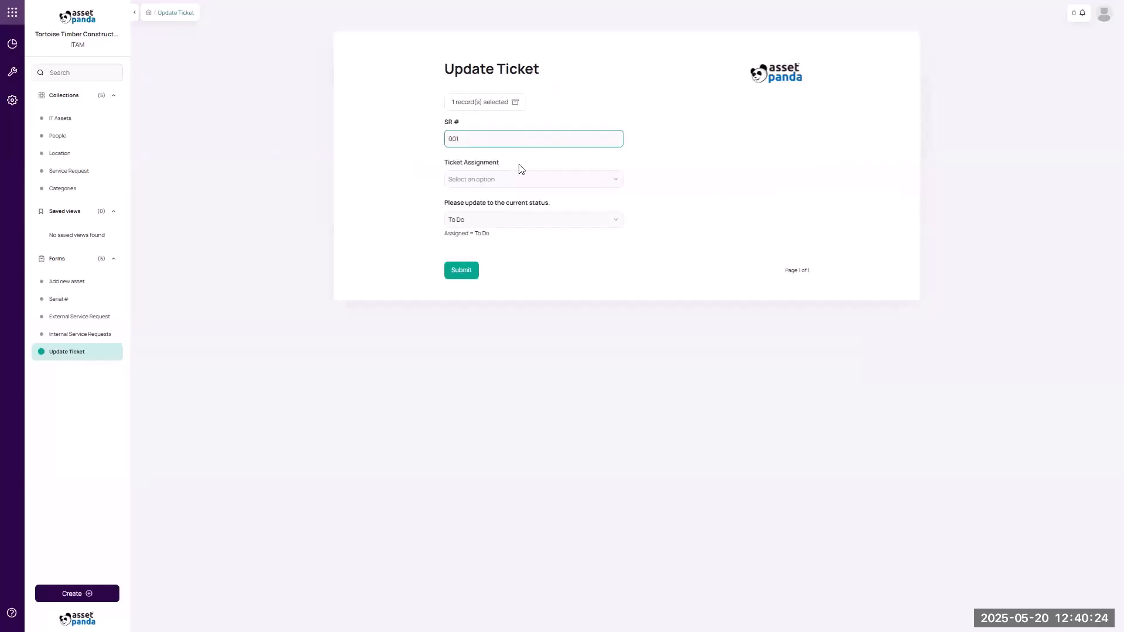
pyautogui.click(515, 183)
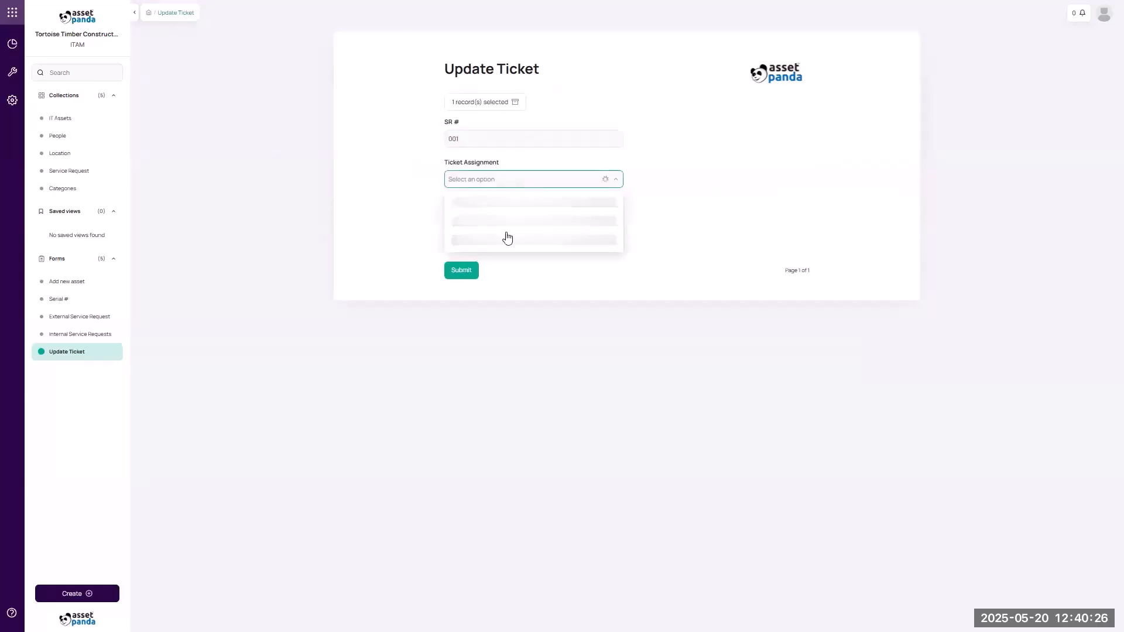
pyautogui.click(495, 274)
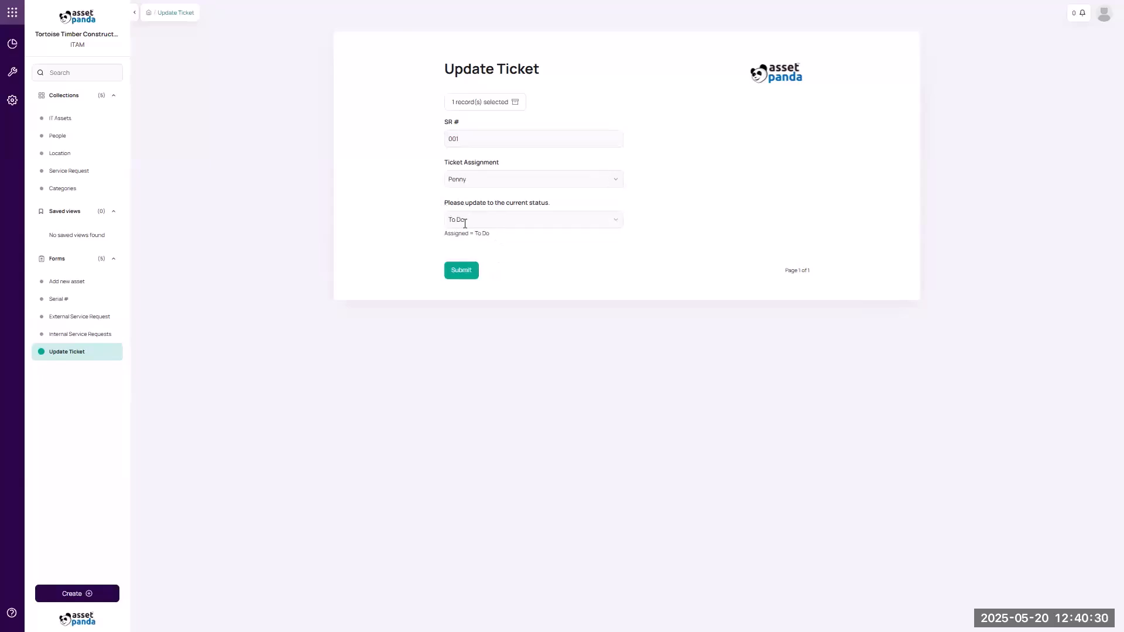
pyautogui.click(461, 271)
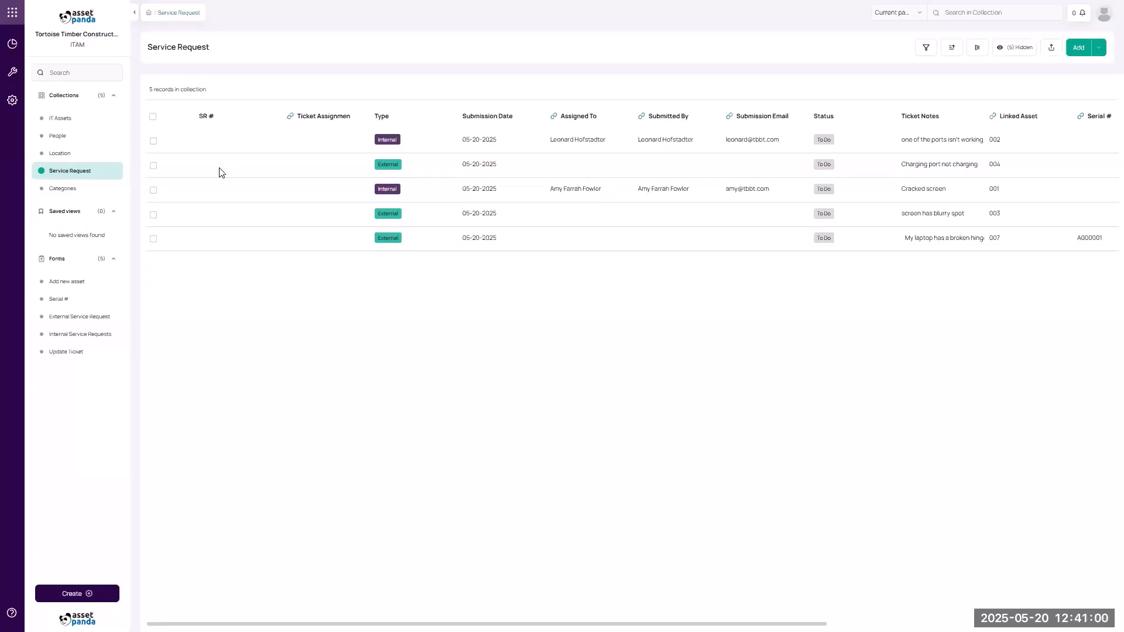
pyautogui.press('super+shift+s')
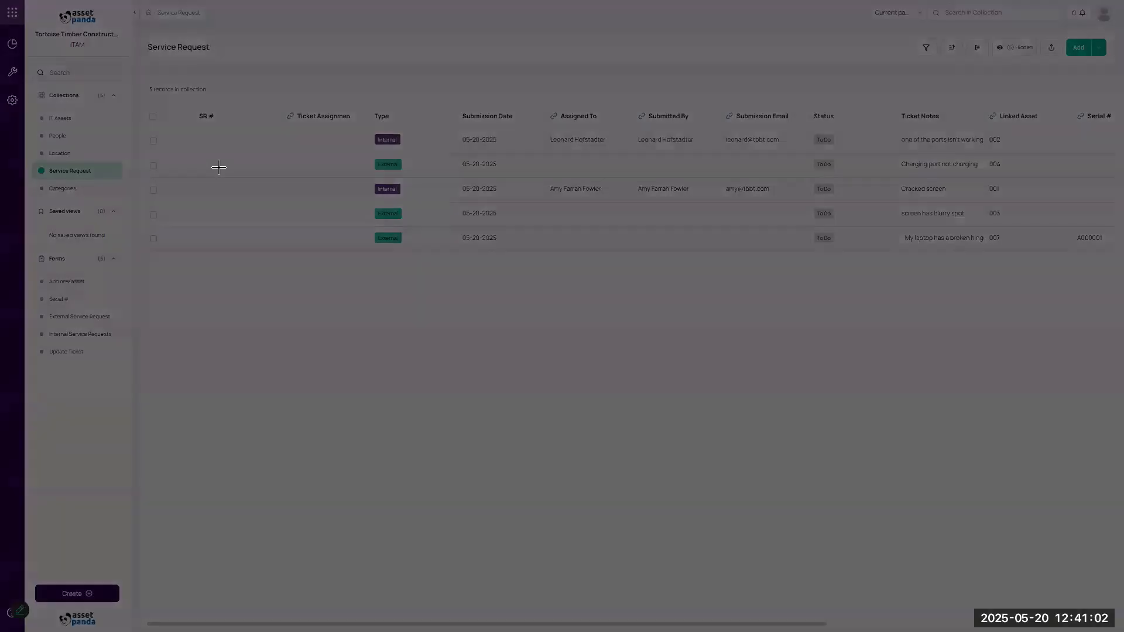
pyautogui.moveTo(220, 168); pyautogui.dragTo(247, 209)
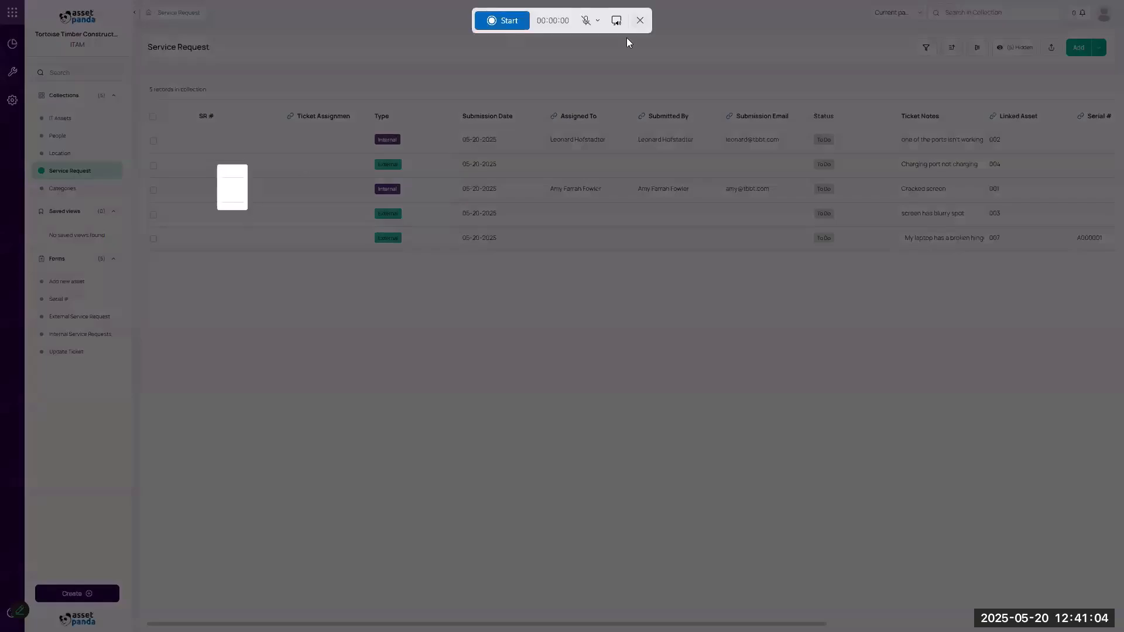
pyautogui.click(640, 21)
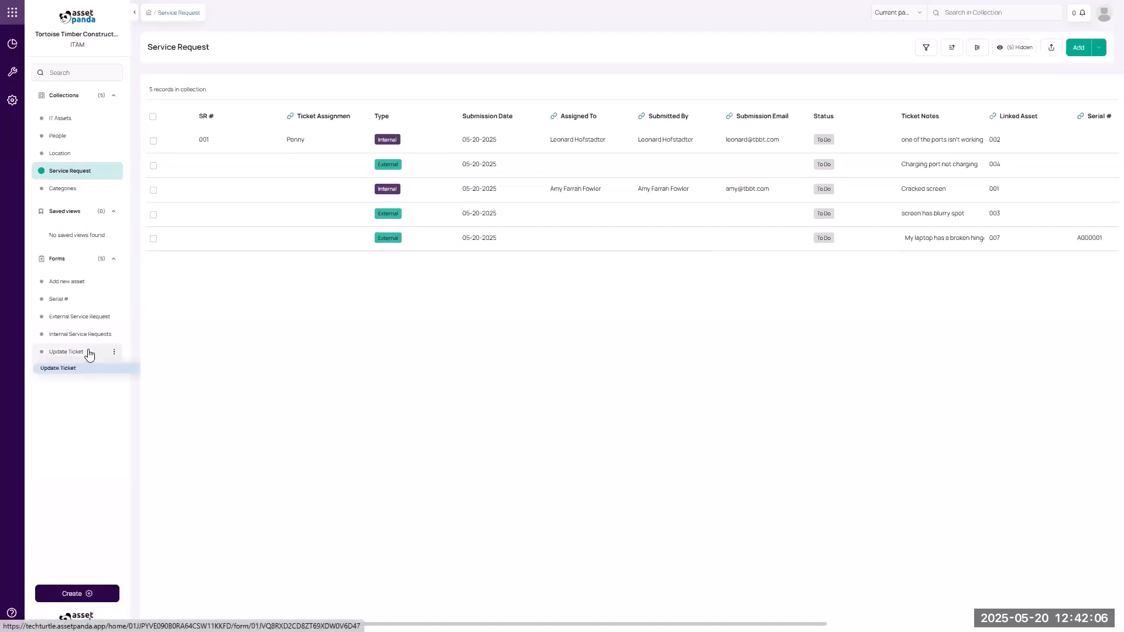
# Submit an Update Ticket for record 001 changing its status to In Progress.
pyautogui.click(65, 353)
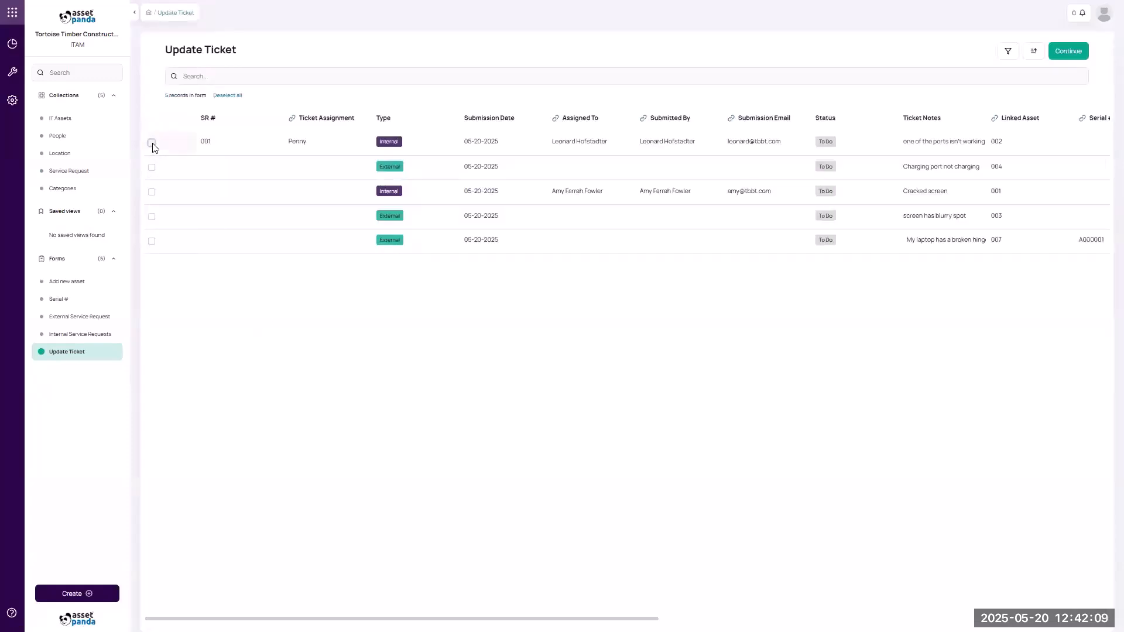
pyautogui.click(151, 142)
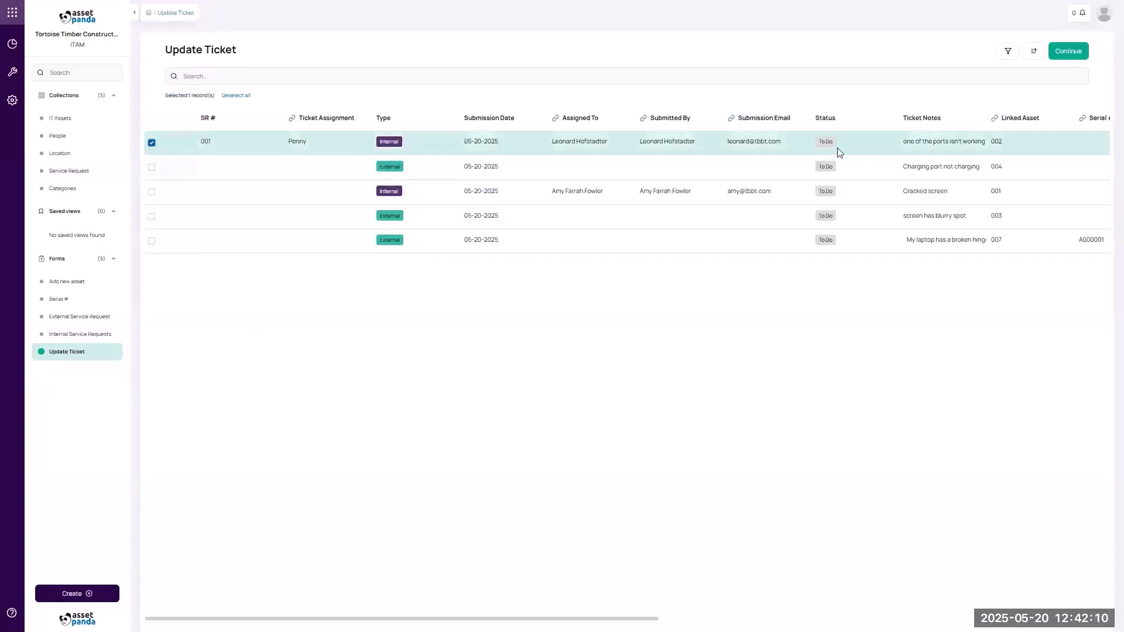
pyautogui.click(1069, 51)
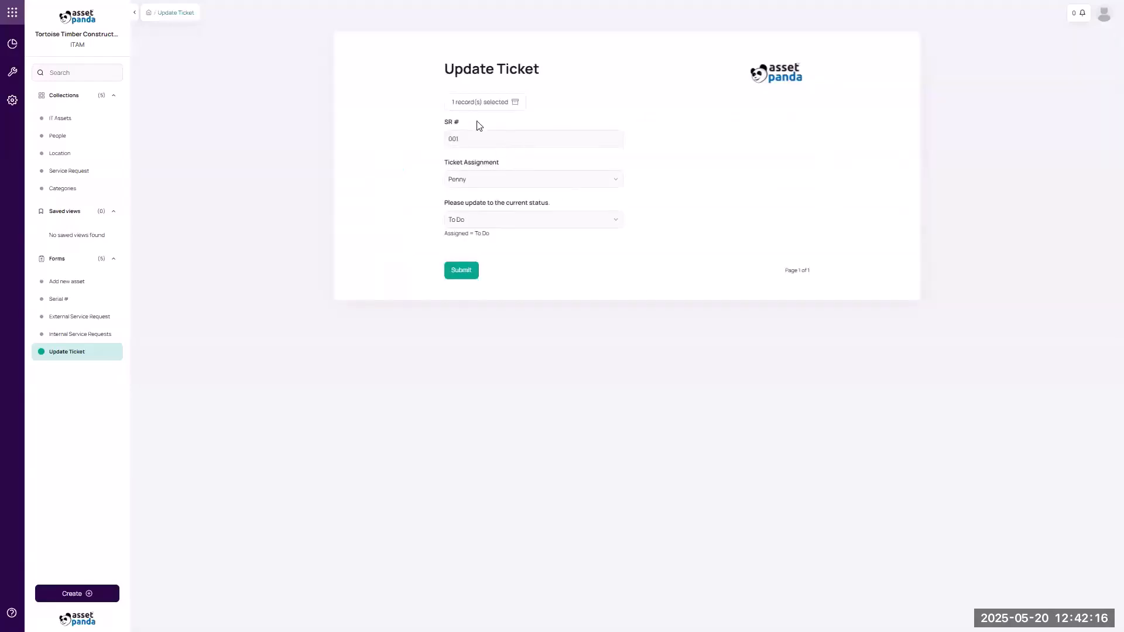
pyautogui.click(488, 221)
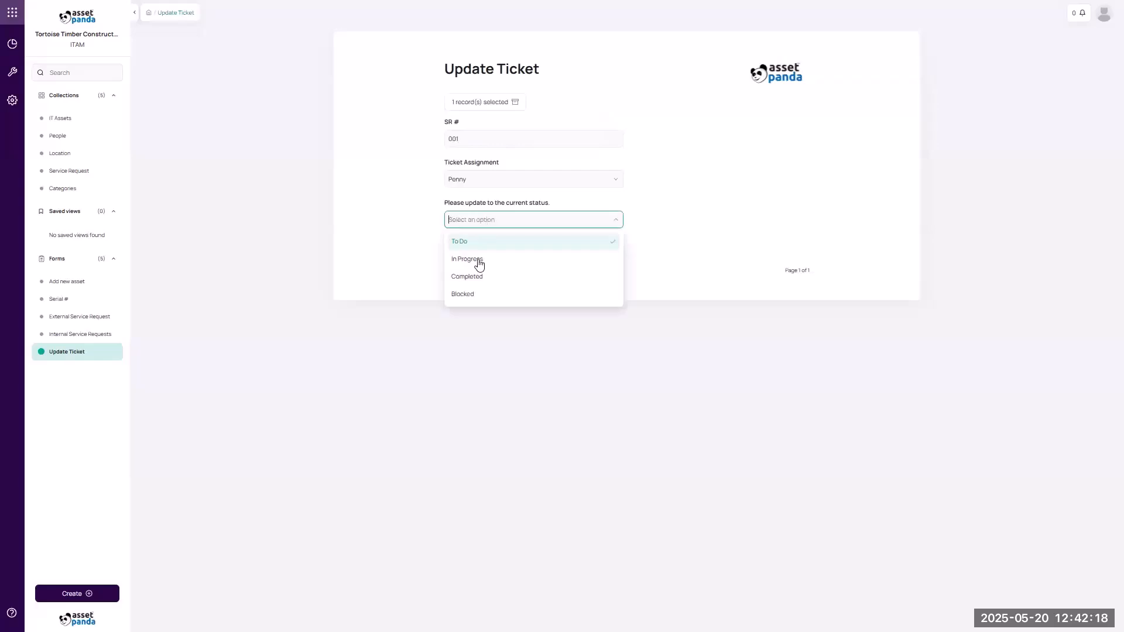
pyautogui.click(478, 261)
pyautogui.click(461, 275)
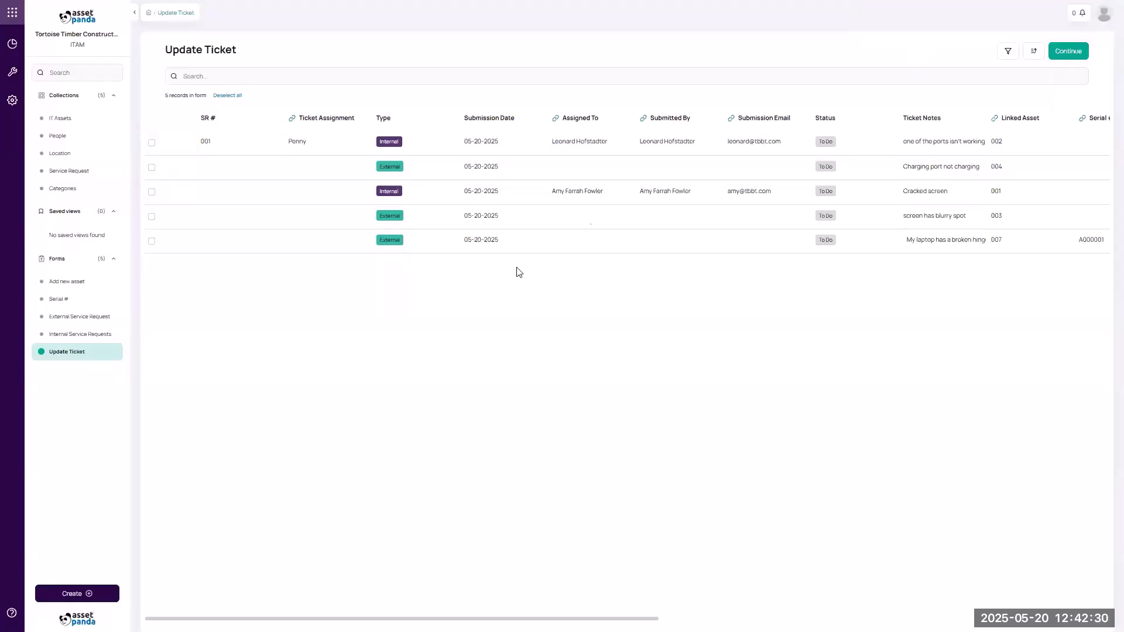
# Reload the list to check record 001's In Progress status, then open the ITAM forms settings.
pyautogui.rightClick(449, 396)
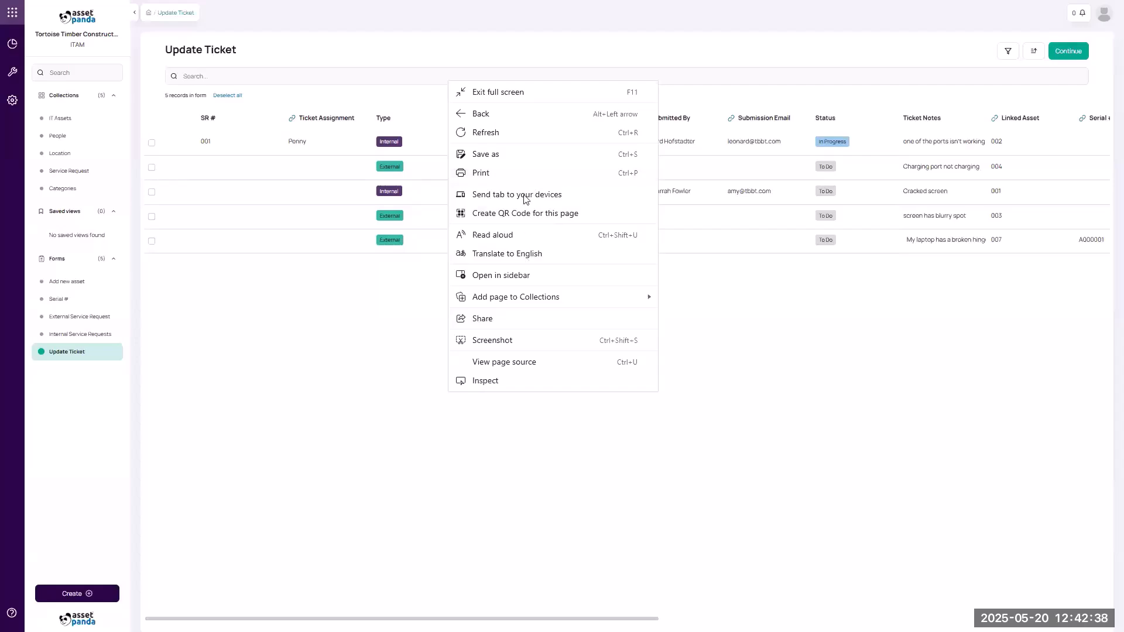
pyautogui.click(512, 134)
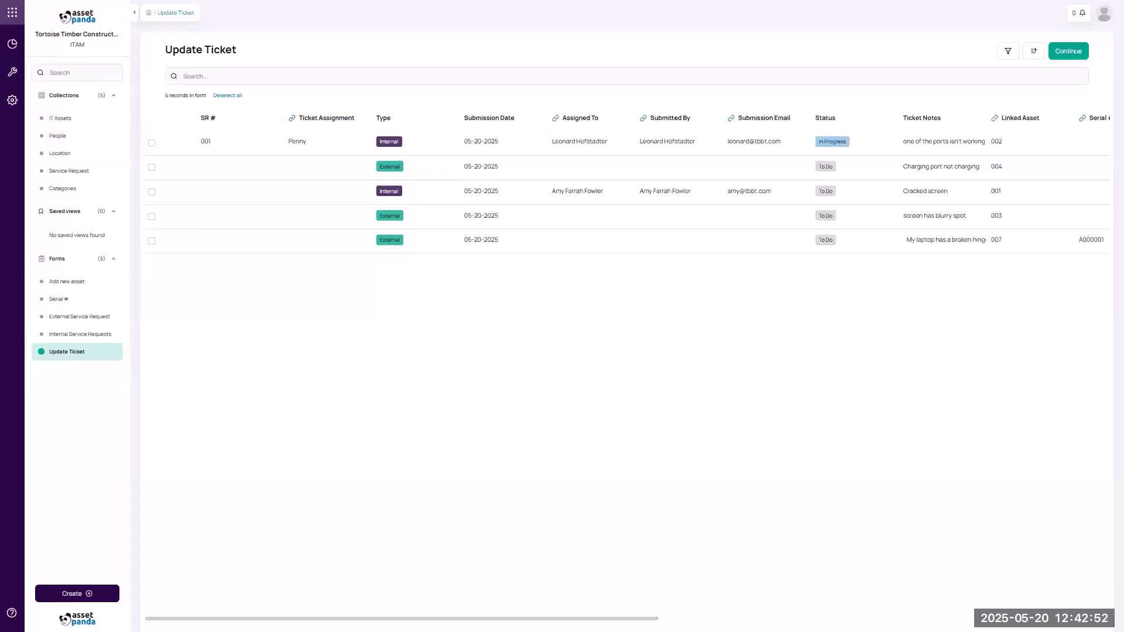
pyautogui.moveTo(439, 618); pyautogui.dragTo(748, 618)
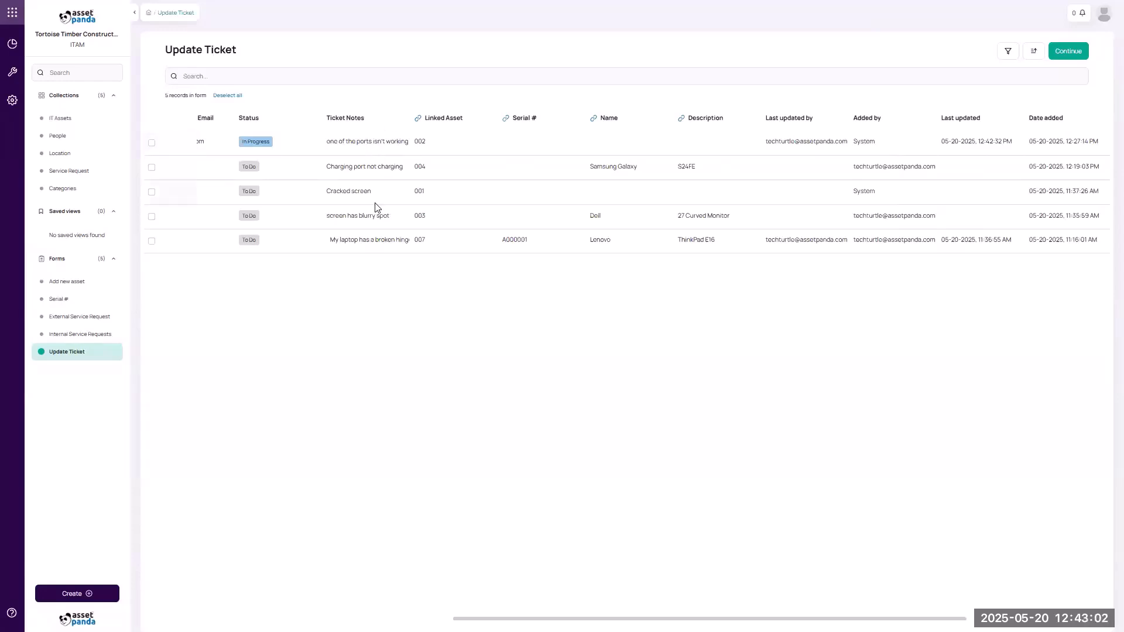
pyautogui.moveTo(503, 619); pyautogui.dragTo(241, 574)
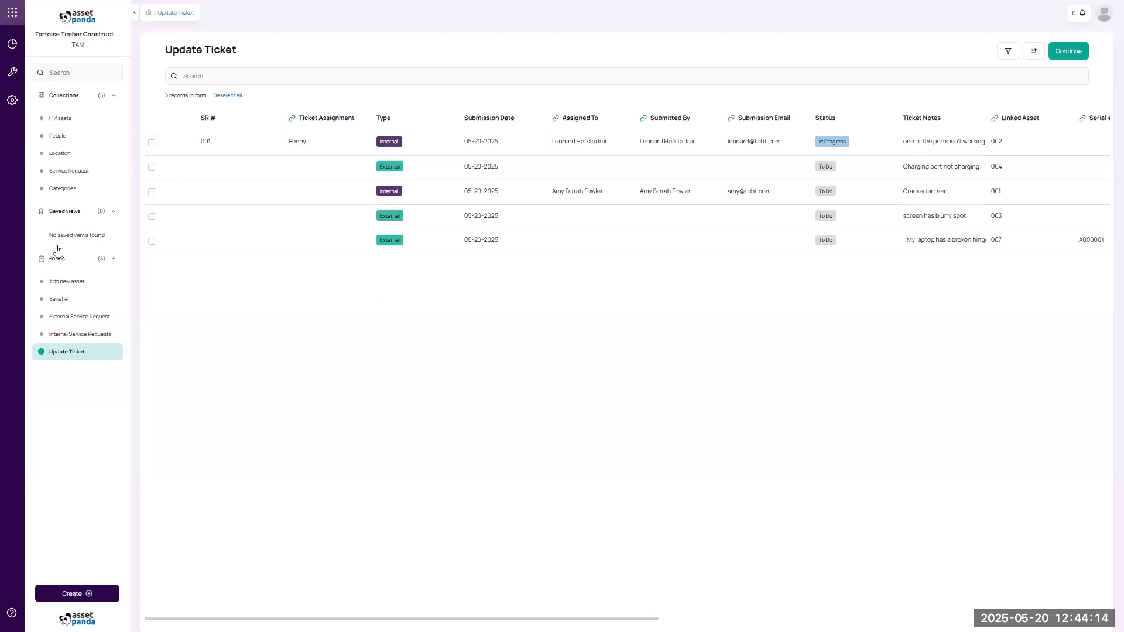
pyautogui.click(12, 100)
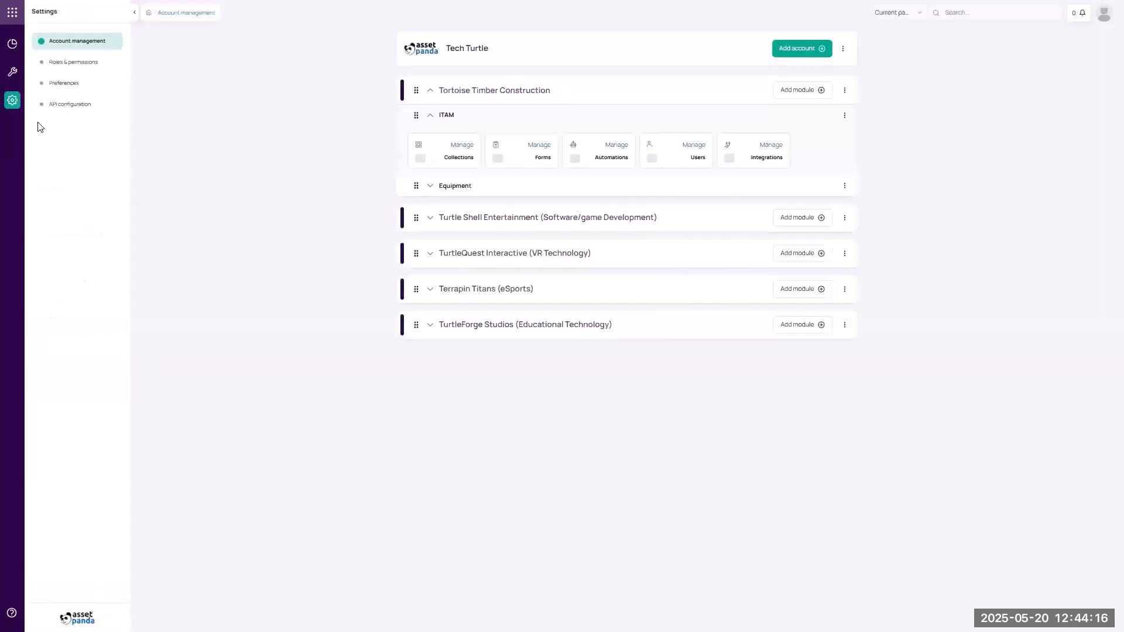
pyautogui.click(524, 153)
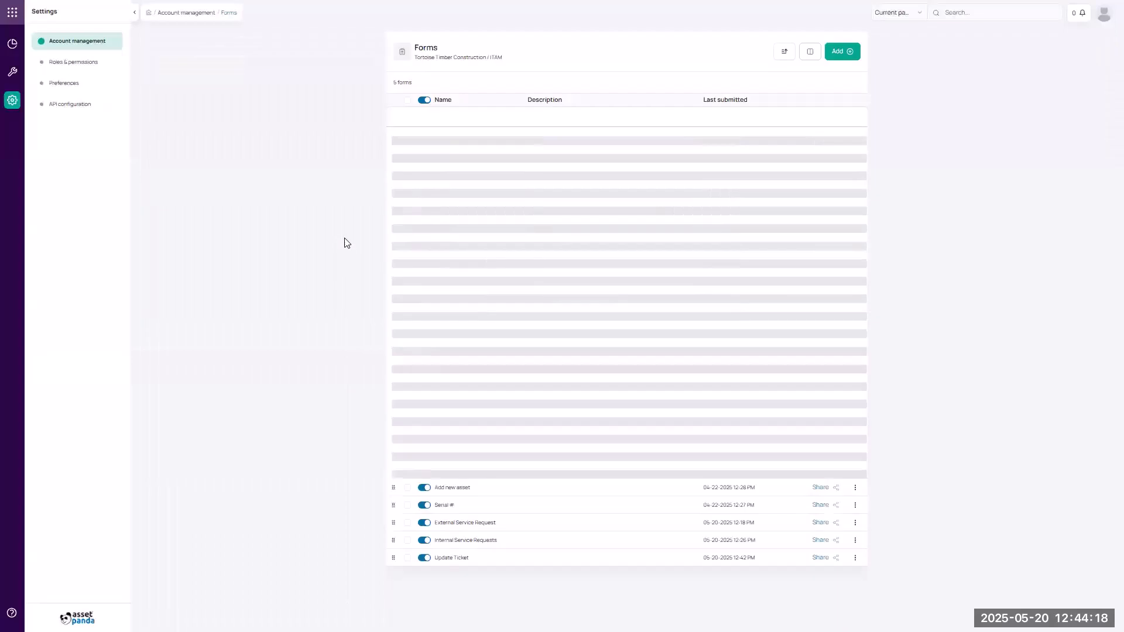
# Add a Ticket Notes field to the Update Ticket form and save it.
pyautogui.click(455, 186)
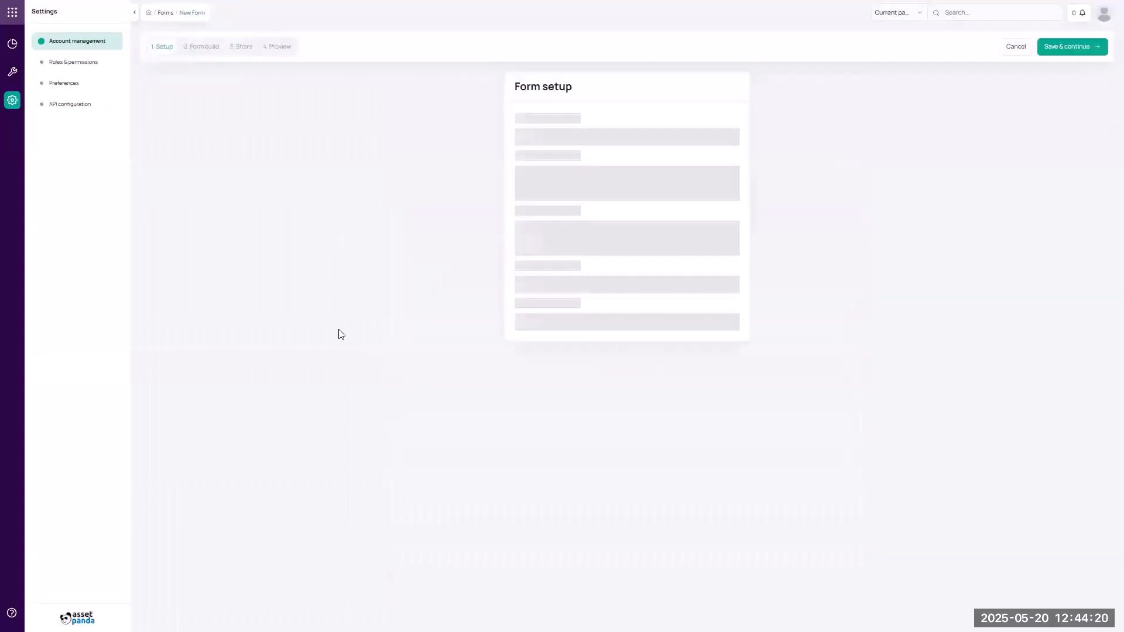
pyautogui.click(211, 50)
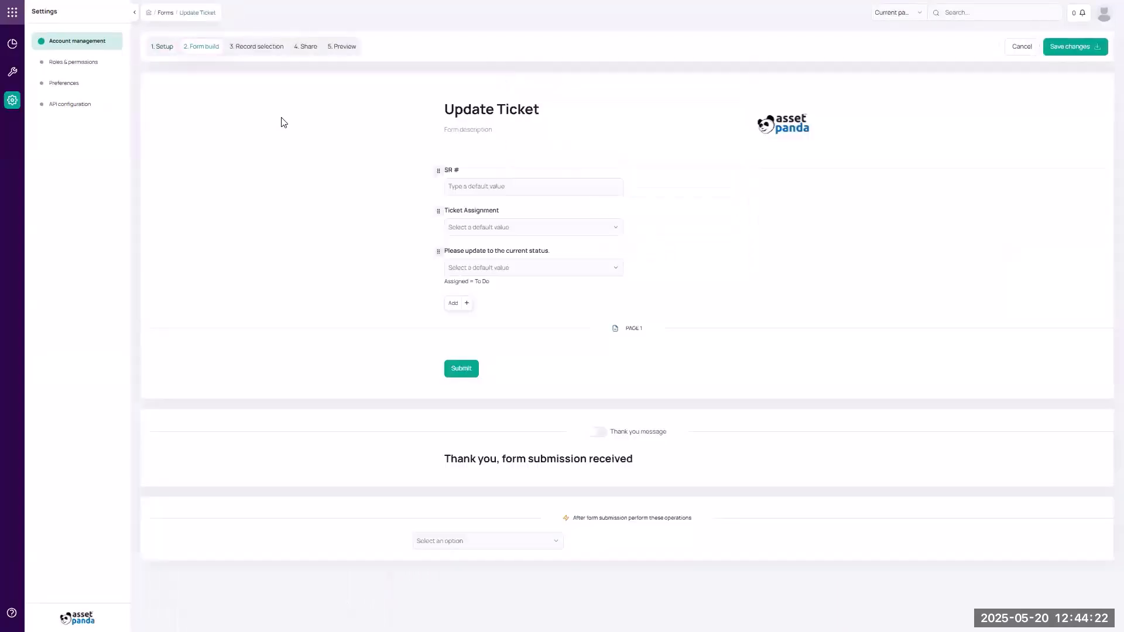
pyautogui.click(466, 304)
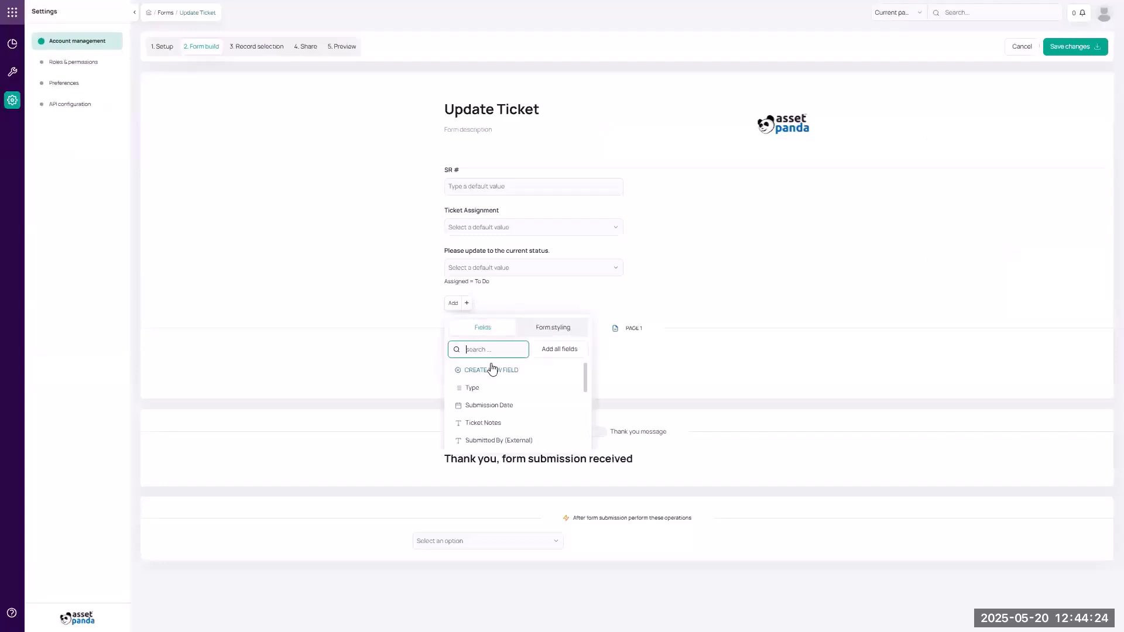
pyautogui.click(506, 421)
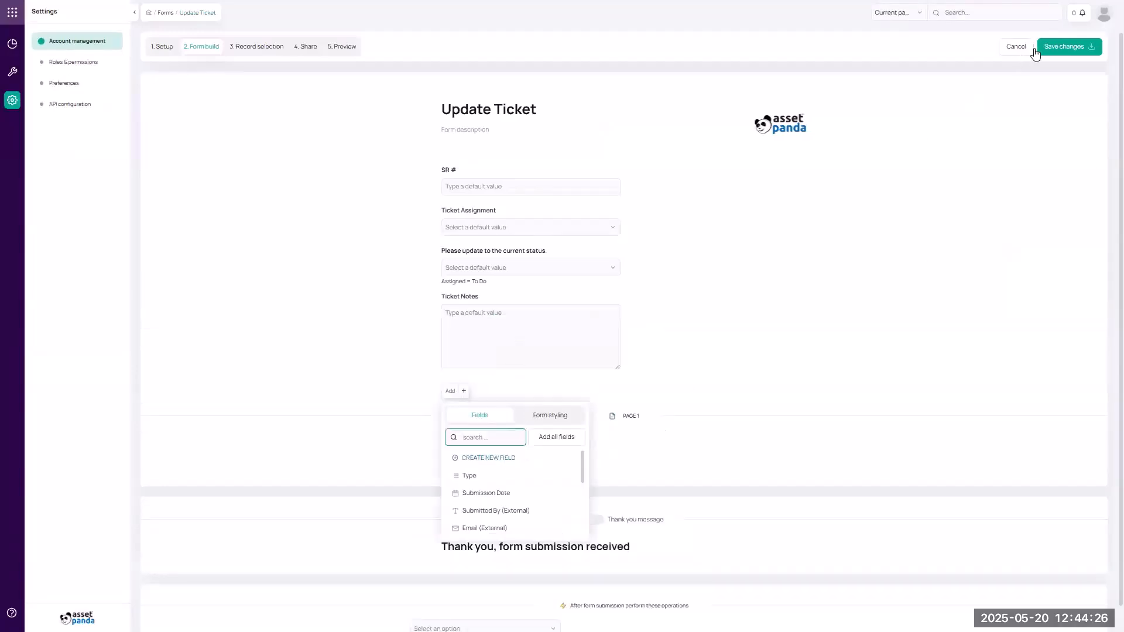
pyautogui.click(1065, 48)
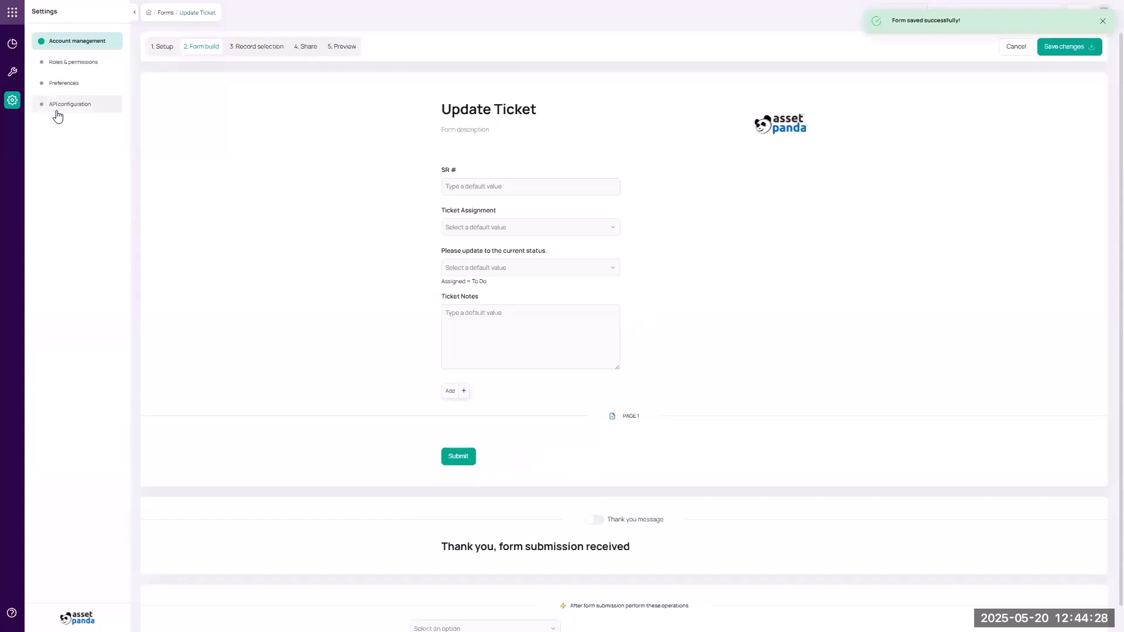
# Return to the ITAM Service Request collection's Update Ticket records.
pyautogui.click(14, 14)
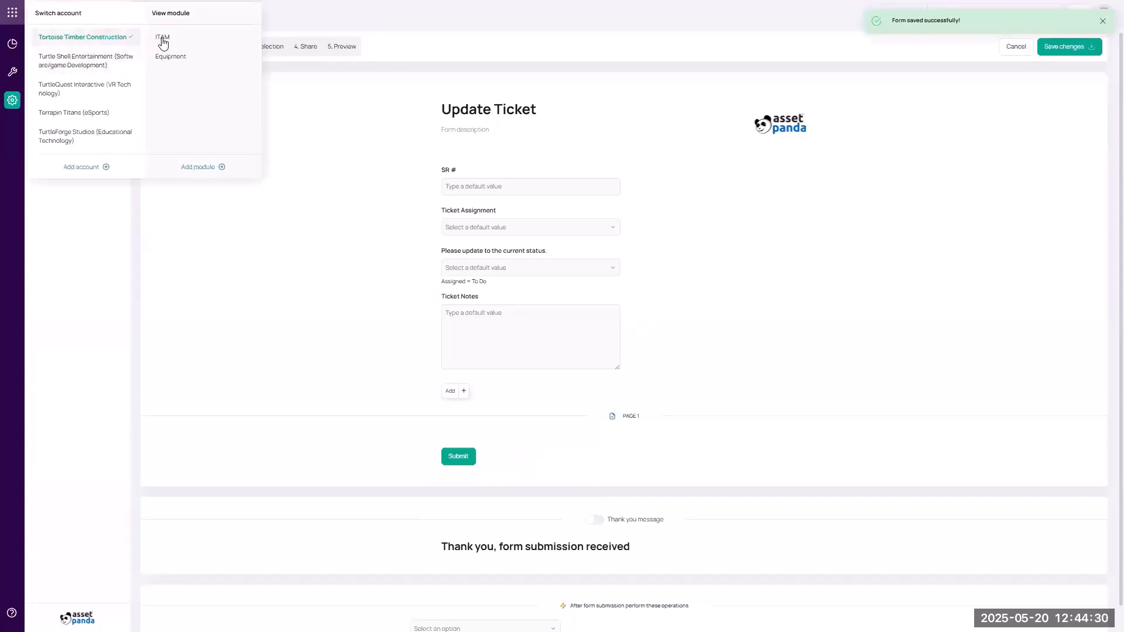
pyautogui.click(164, 39)
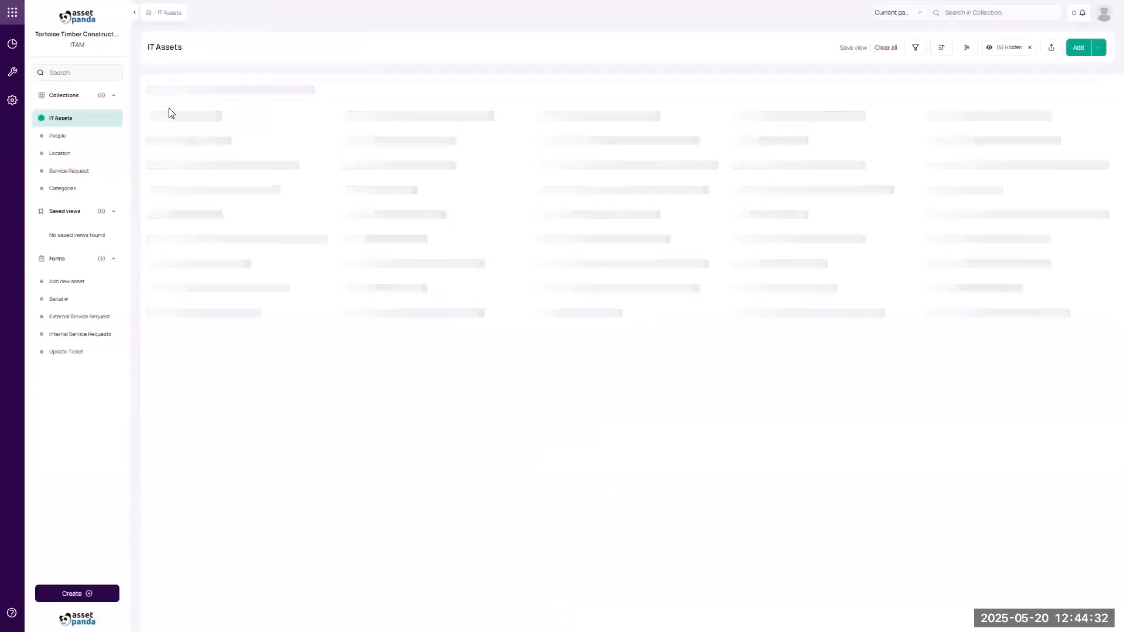
pyautogui.click(70, 176)
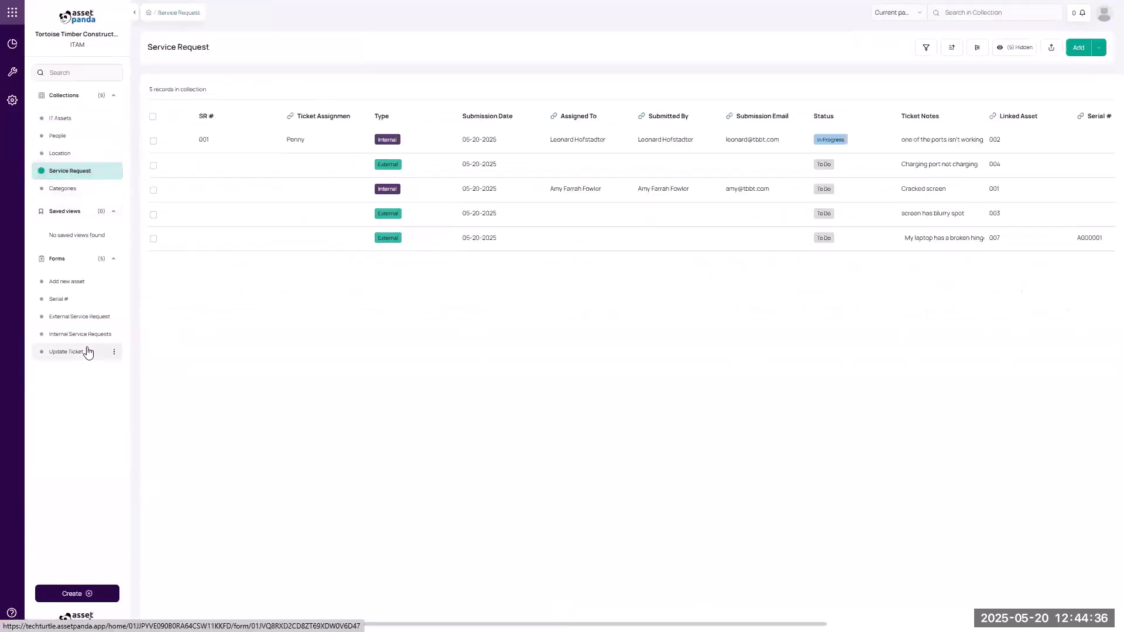
pyautogui.click(87, 351)
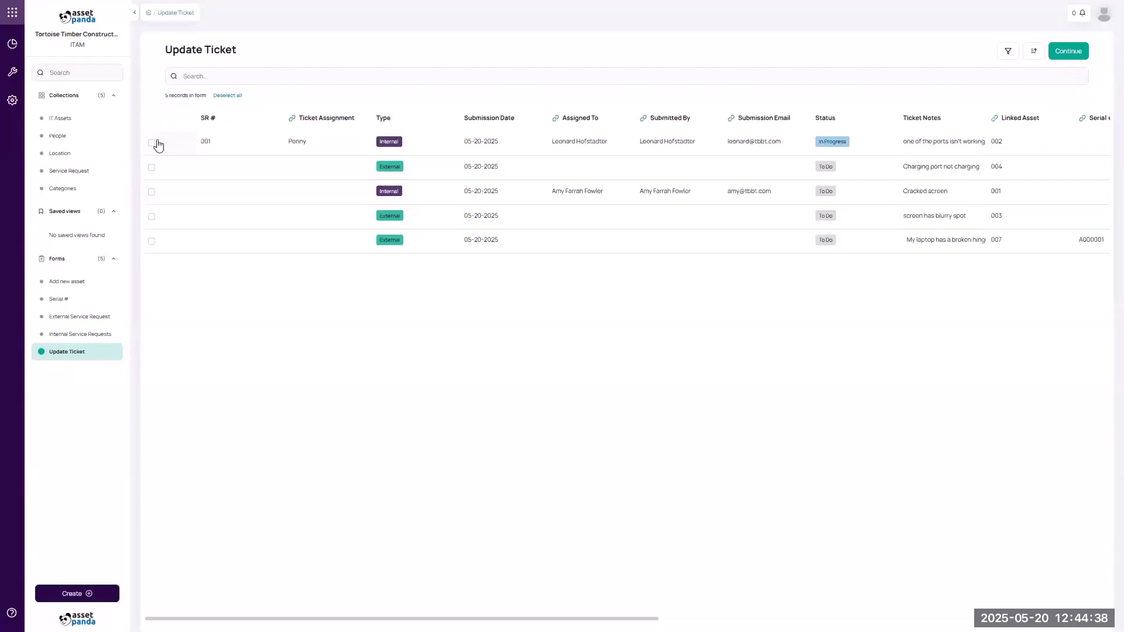
# Append a new line ': port is' to ticket 001's Ticket Notes and submit the update.
pyautogui.click(154, 143)
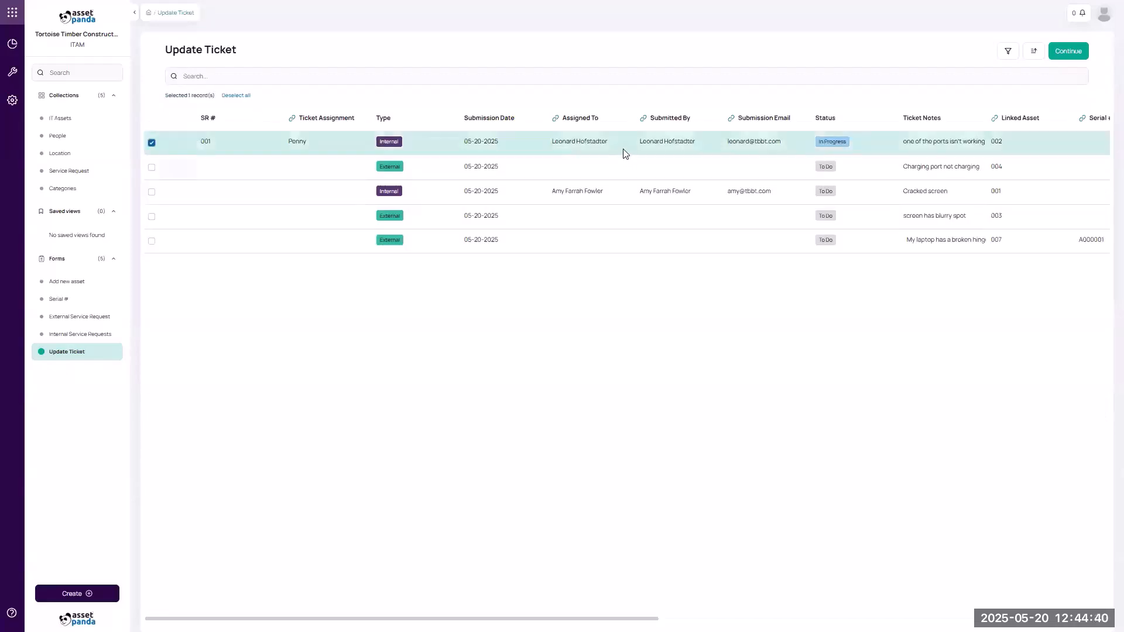
pyautogui.click(1060, 55)
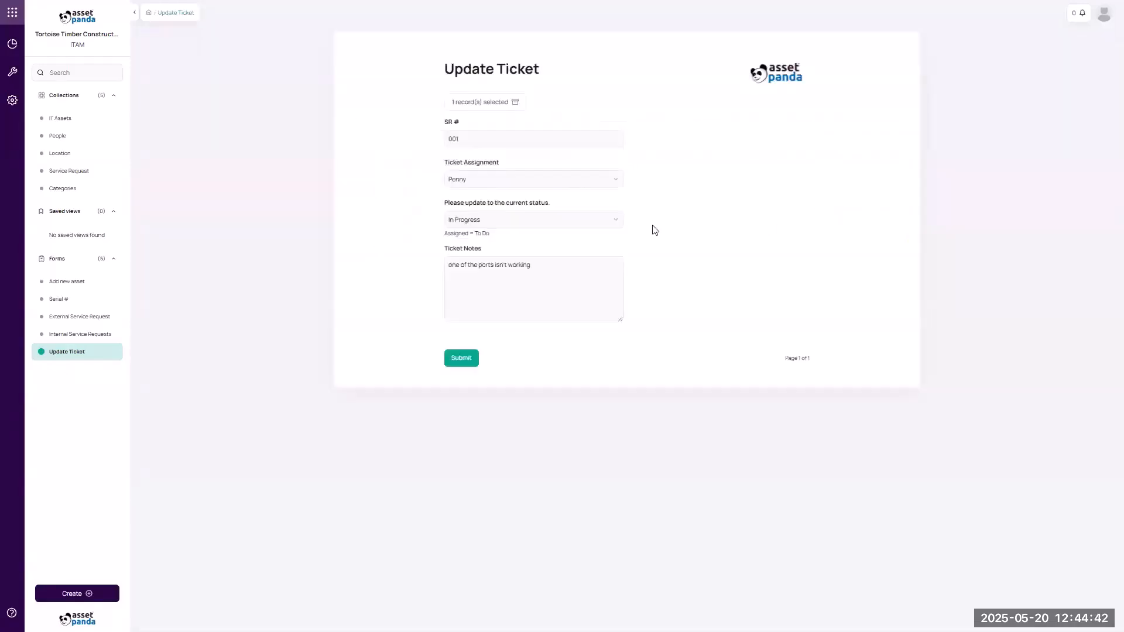
pyautogui.click(543, 265)
pyautogui.press('Return')
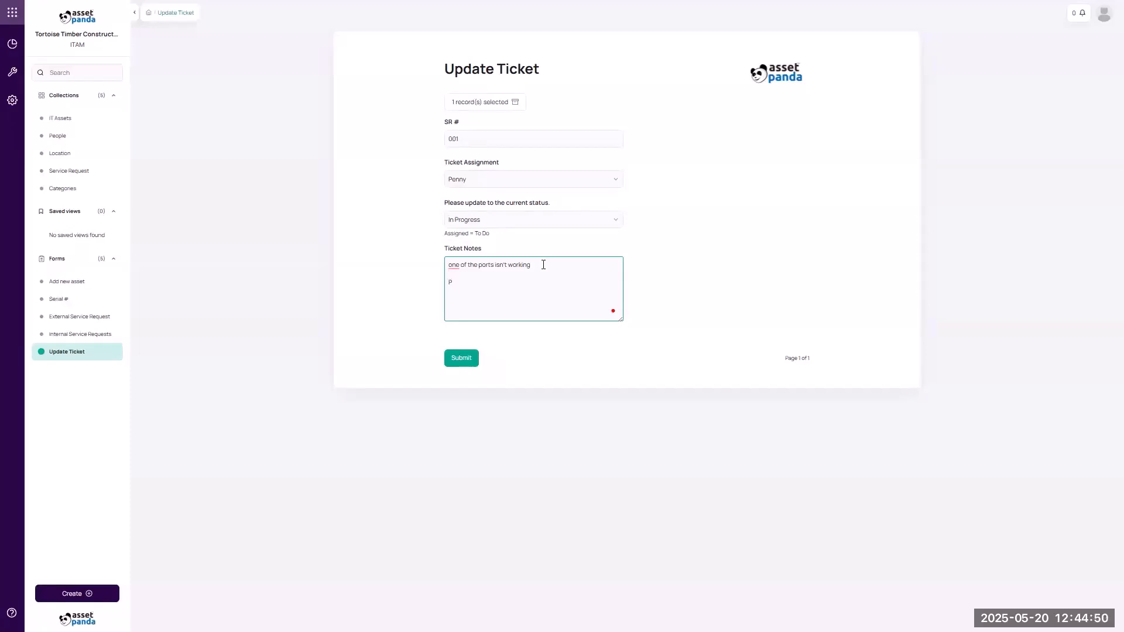
pyautogui.write(': port is working, replaced prongs')
pyautogui.click(444, 357)
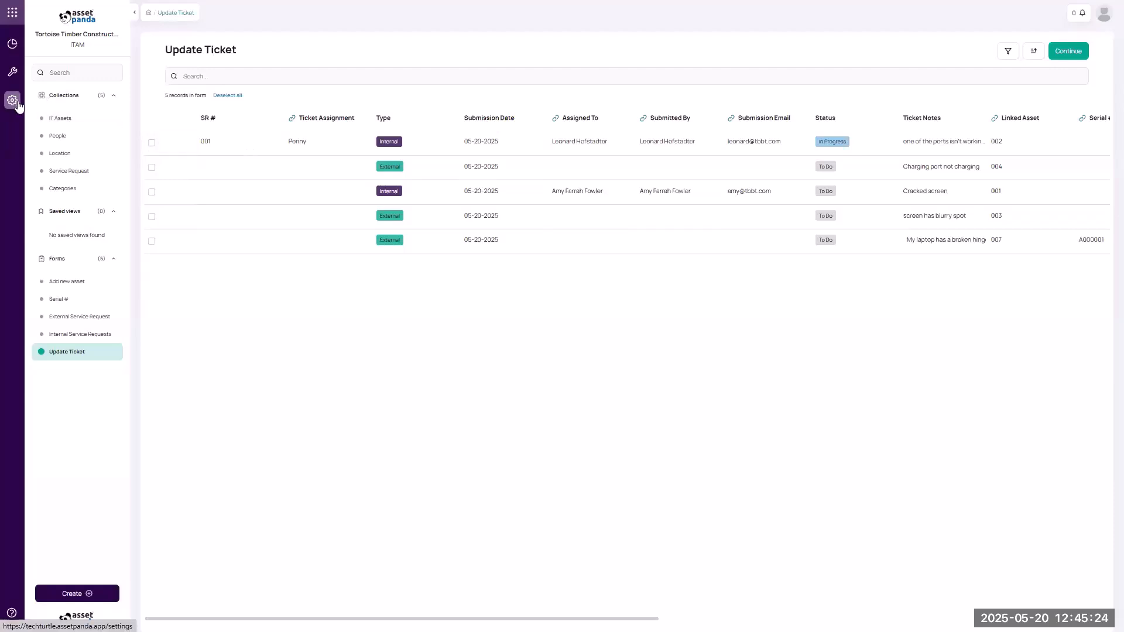
# View the Form logs, then switch to Tortoise Timber Construction's ITAM IT Assets collection.
pyautogui.click(12, 72)
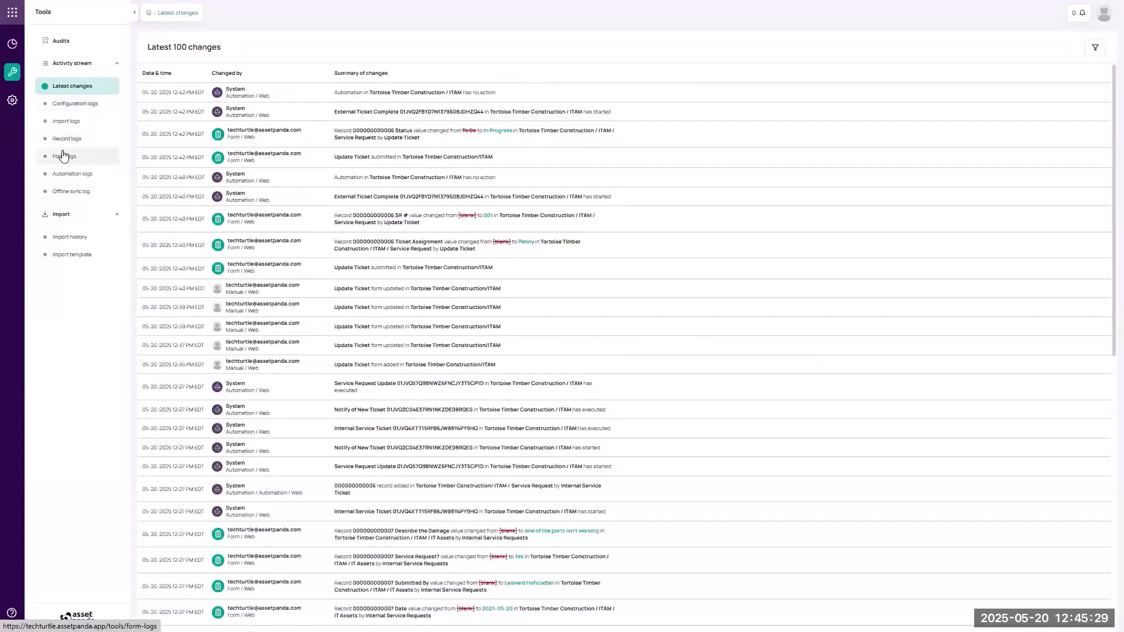
pyautogui.click(64, 156)
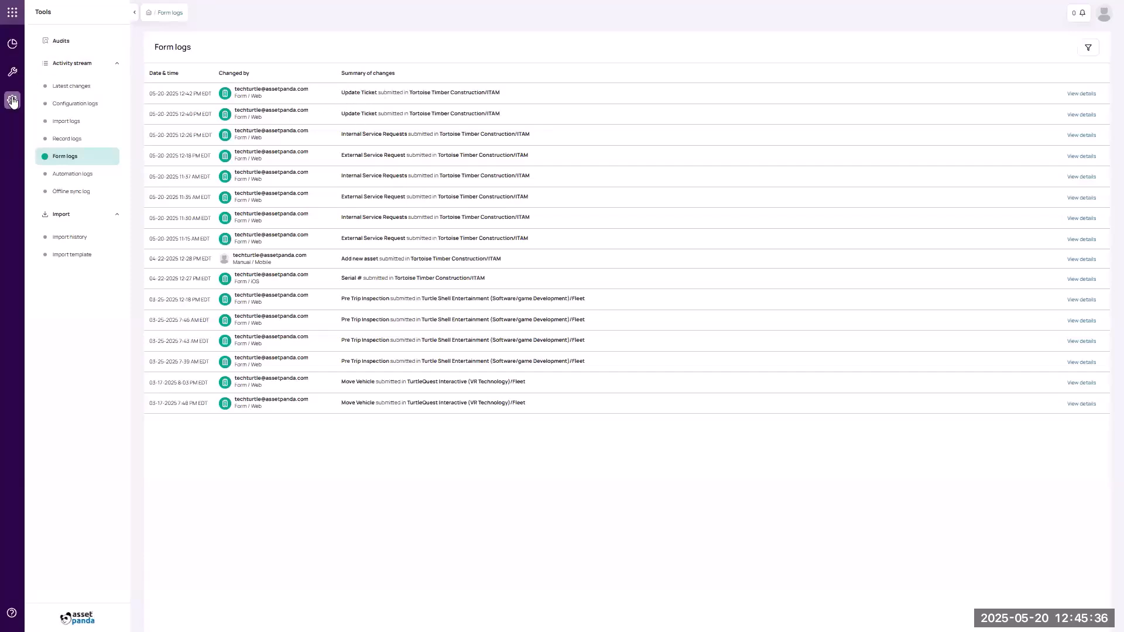
pyautogui.click(13, 13)
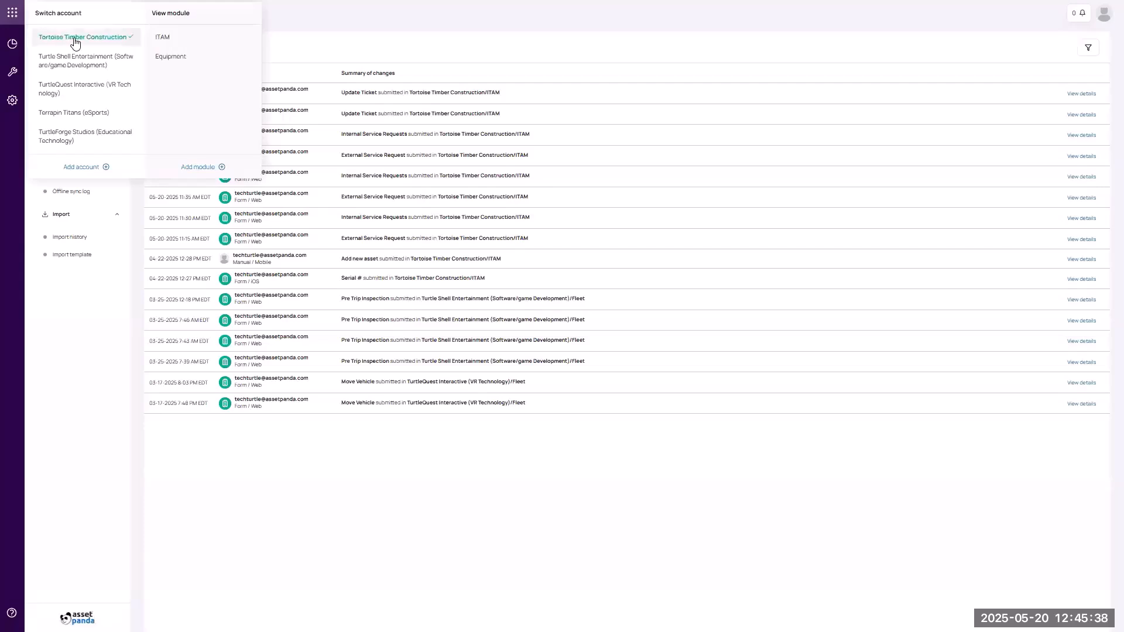
pyautogui.click(172, 43)
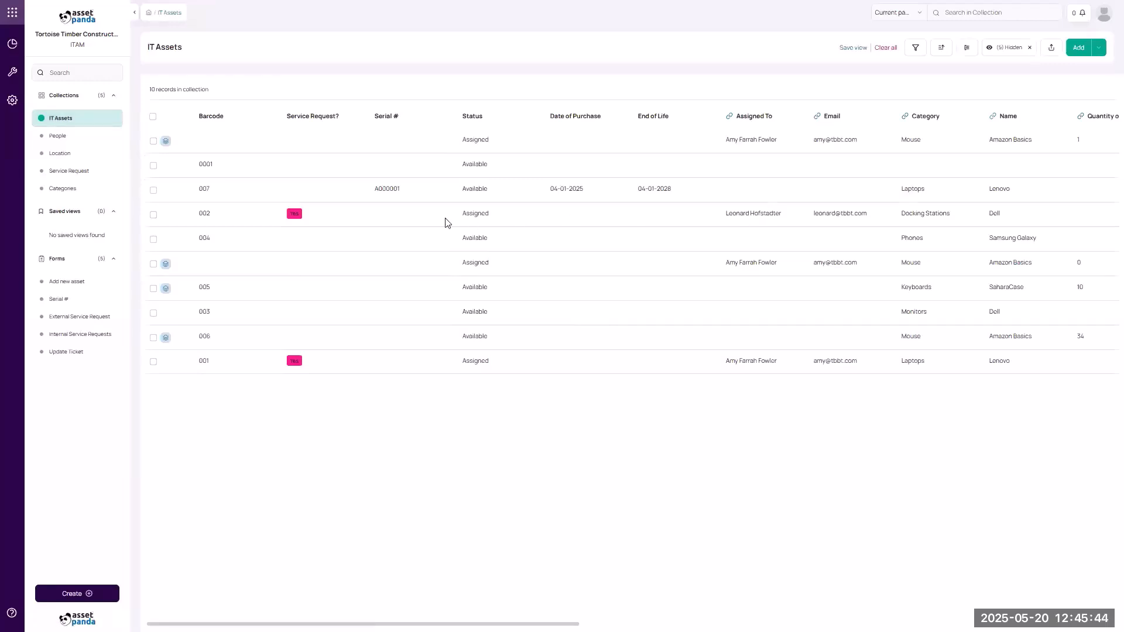
# Open asset 002's full record and view its Linked records tab.
pyautogui.click(222, 220)
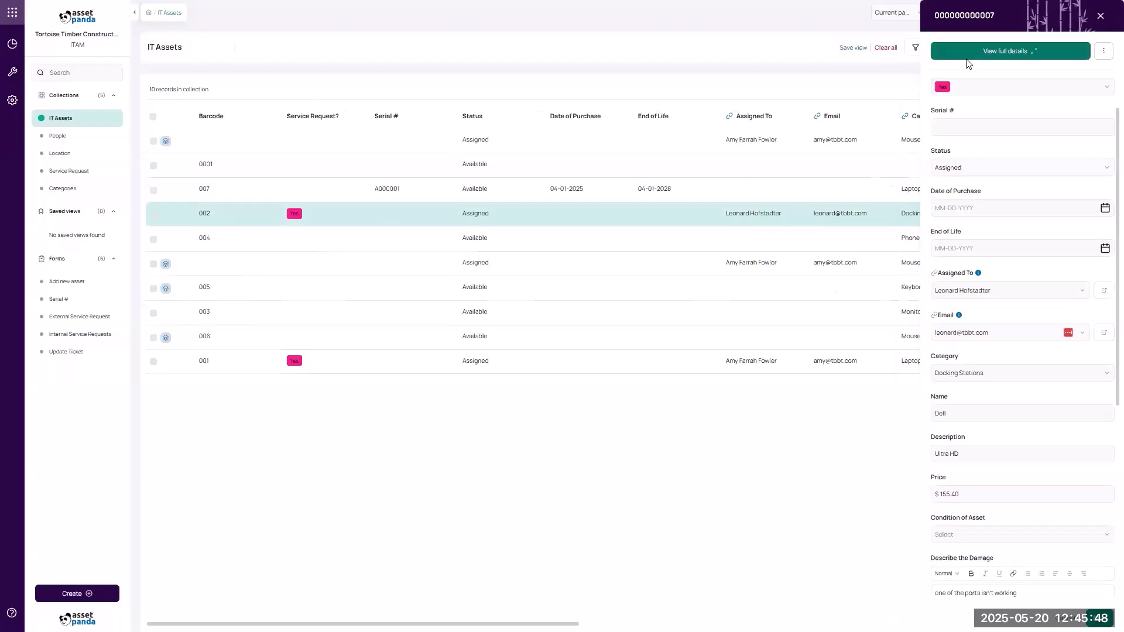
pyautogui.click(966, 57)
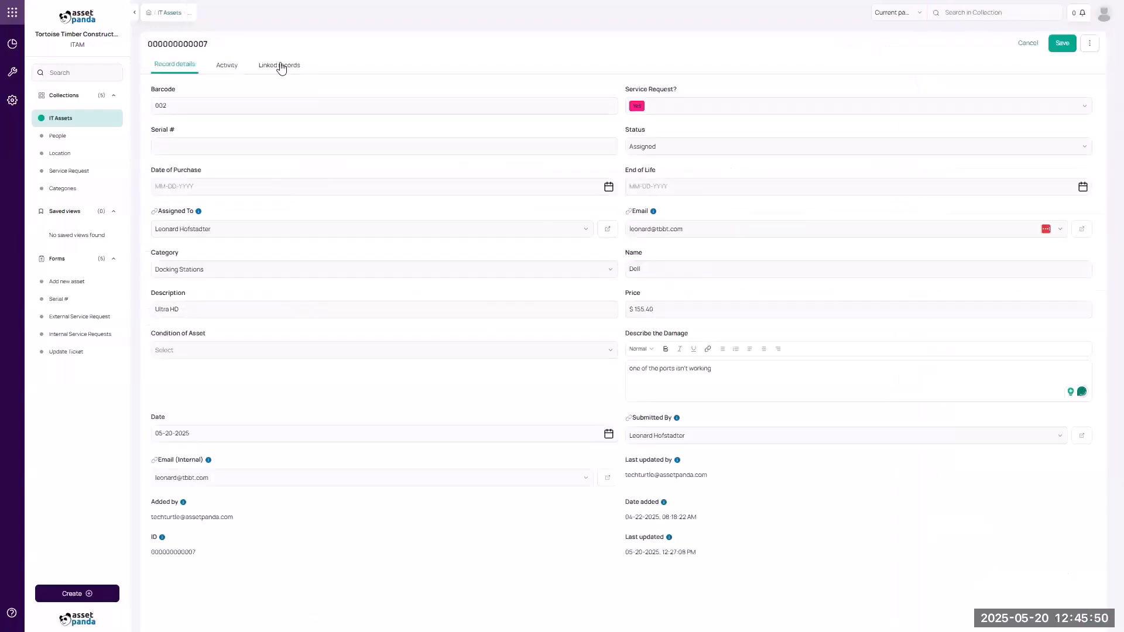
pyautogui.click(281, 66)
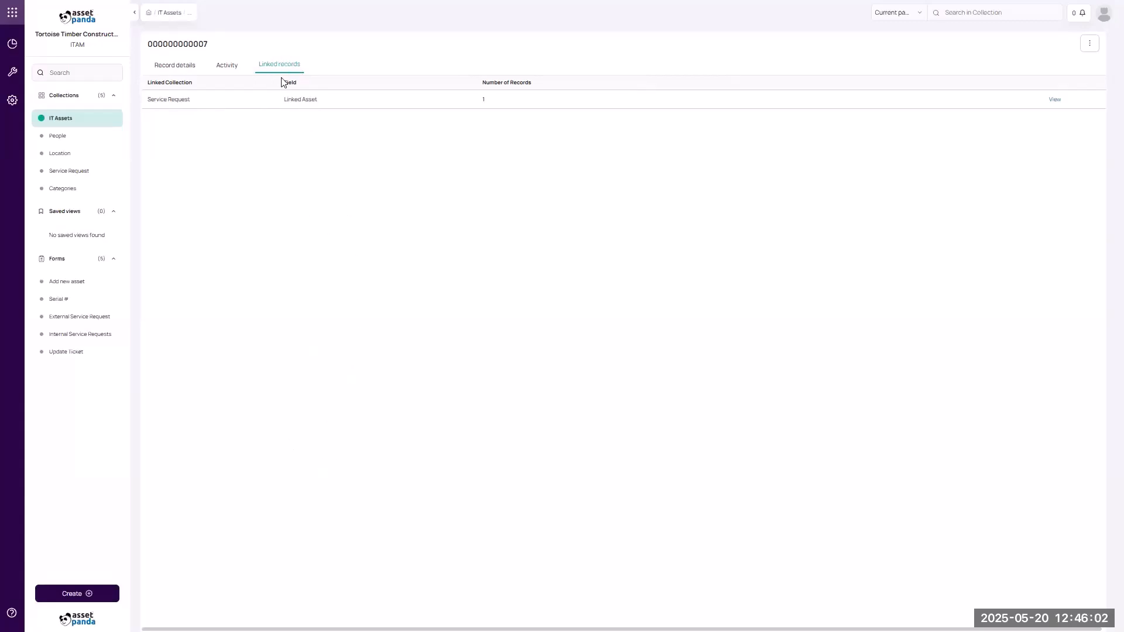
# Filter Service Requests to Status is any of To Do, In Progress, Blocked.
pyautogui.click(69, 171)
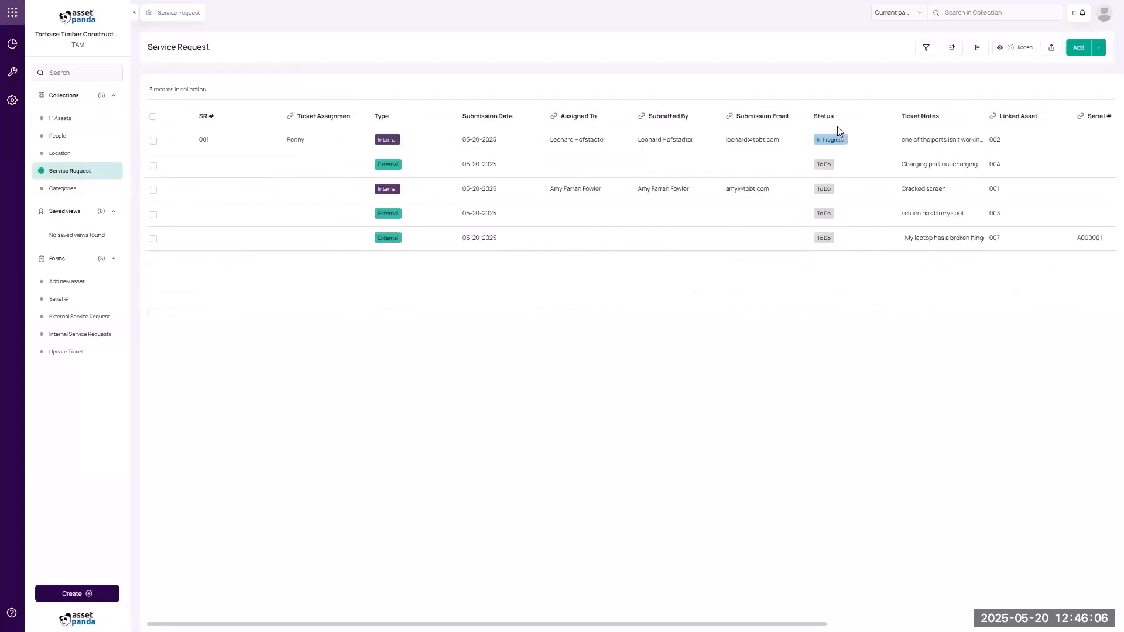
pyautogui.click(924, 48)
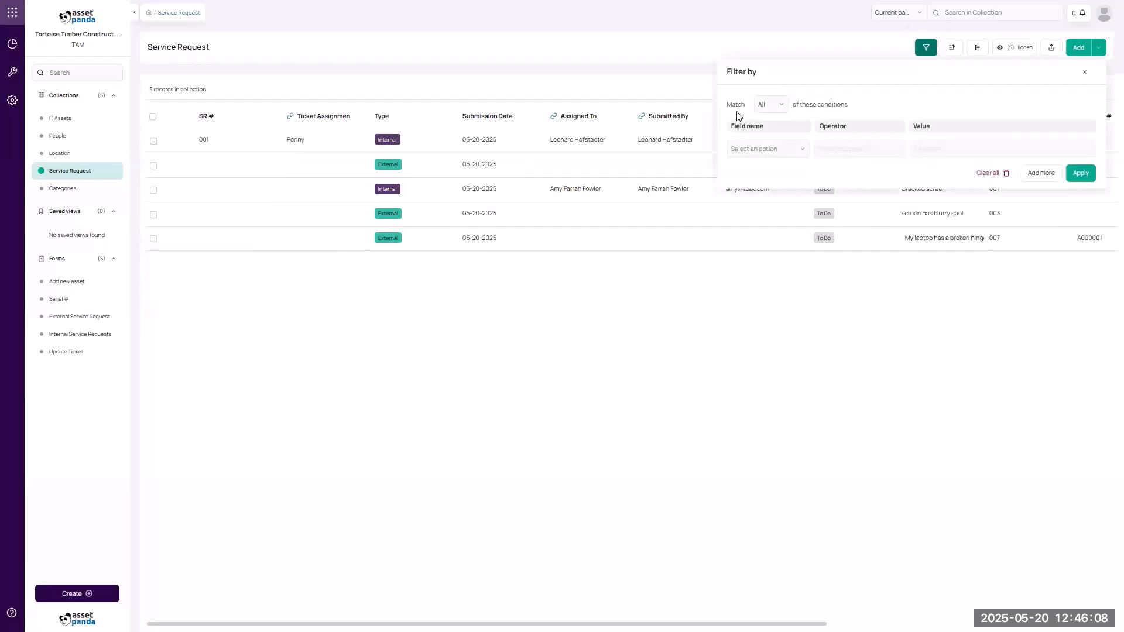
pyautogui.click(762, 148)
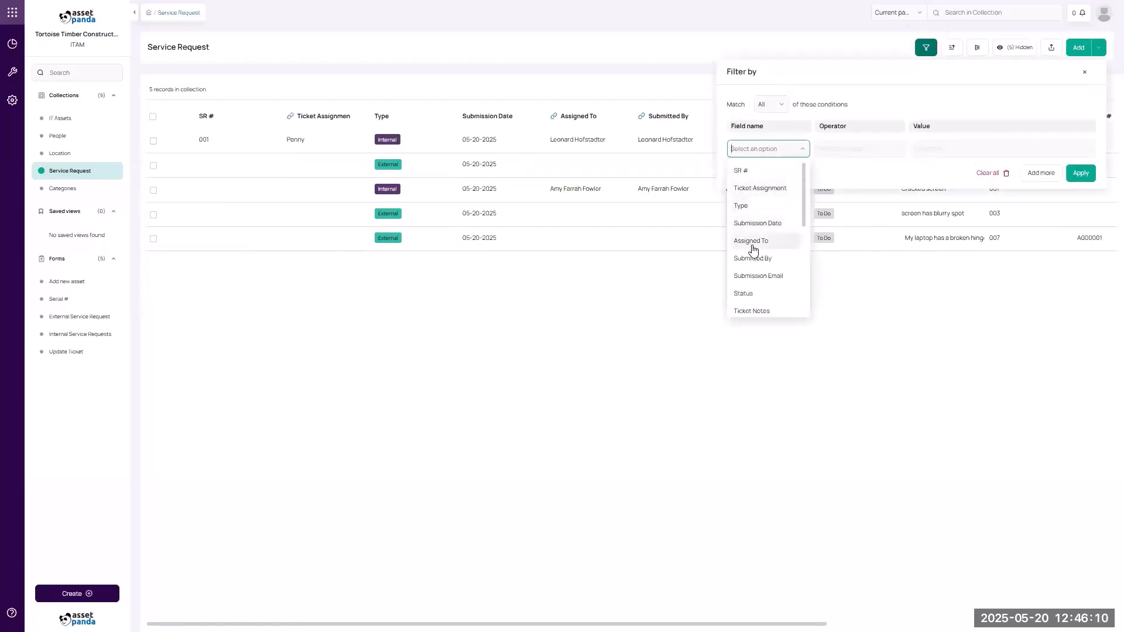
pyautogui.click(754, 293)
pyautogui.click(837, 147)
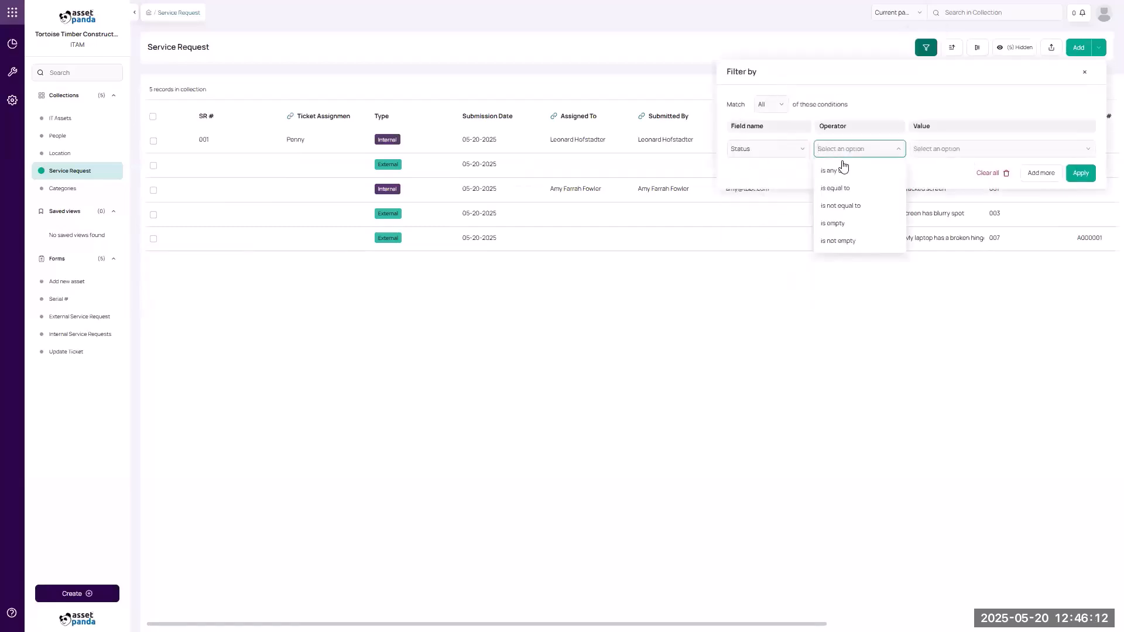
pyautogui.click(837, 171)
pyautogui.click(931, 149)
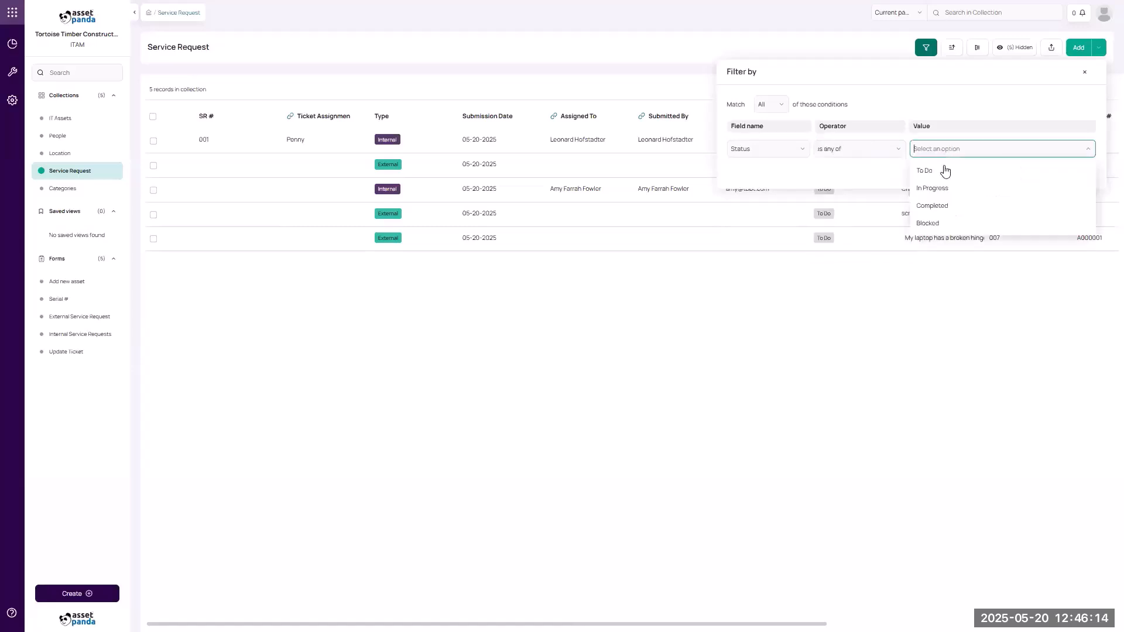
pyautogui.click(946, 177)
pyautogui.click(947, 193)
pyautogui.click(947, 196)
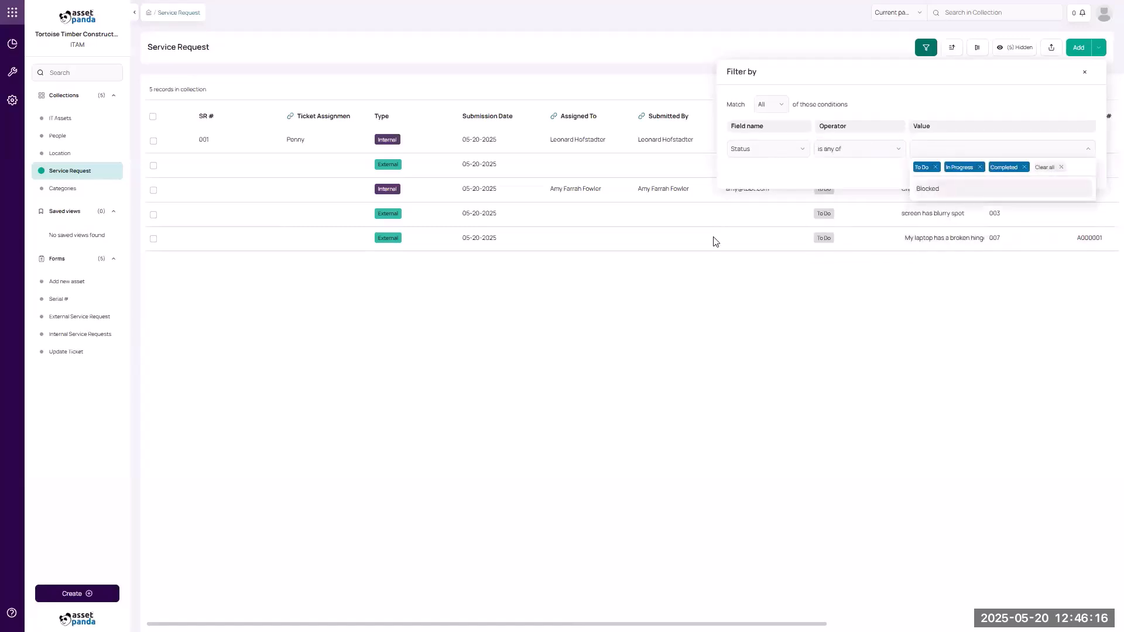
pyautogui.click(943, 191)
pyautogui.click(1025, 168)
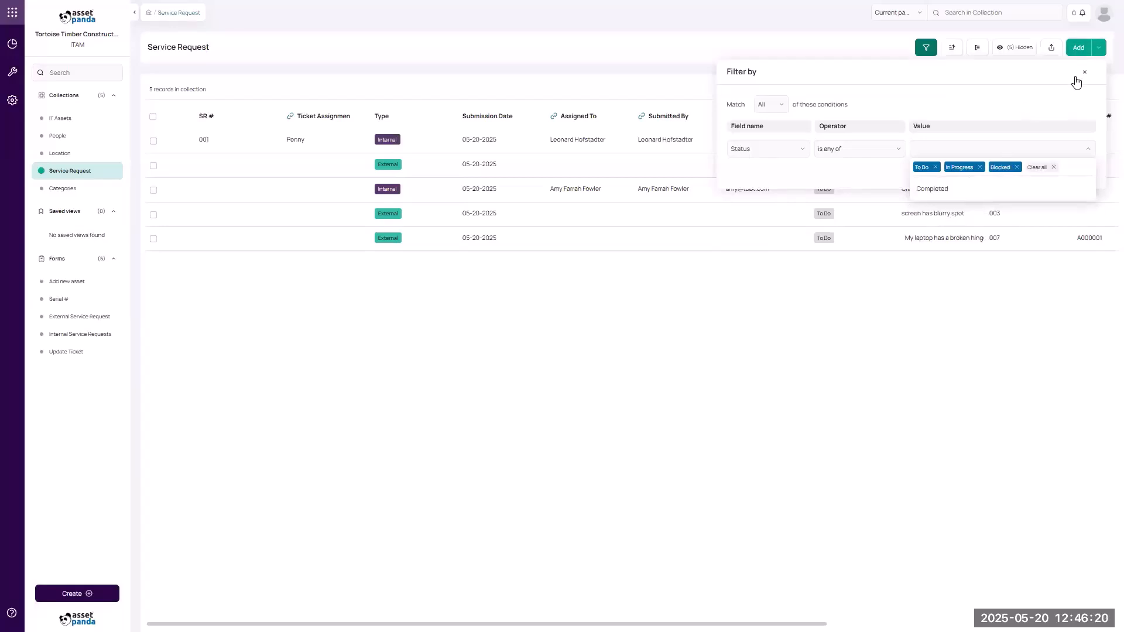
pyautogui.click(1064, 111)
pyautogui.click(1081, 173)
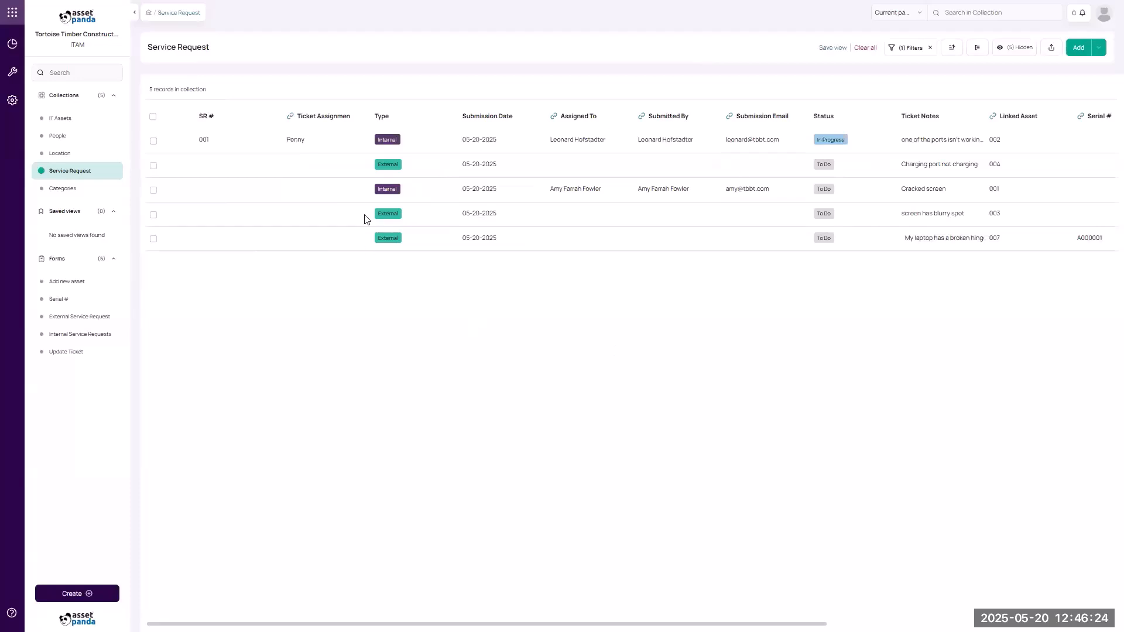
# Save the filtered list as a view named 'Open Tickets'.
pyautogui.click(830, 47)
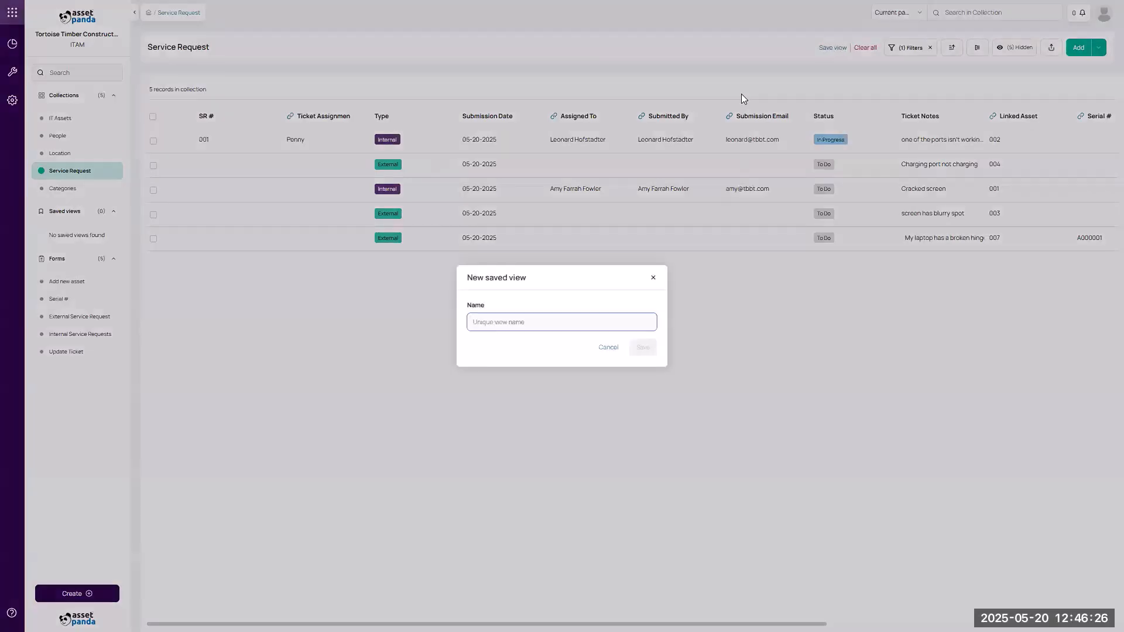
pyautogui.write('C')
pyautogui.write('pen Tickets')
pyautogui.click(644, 347)
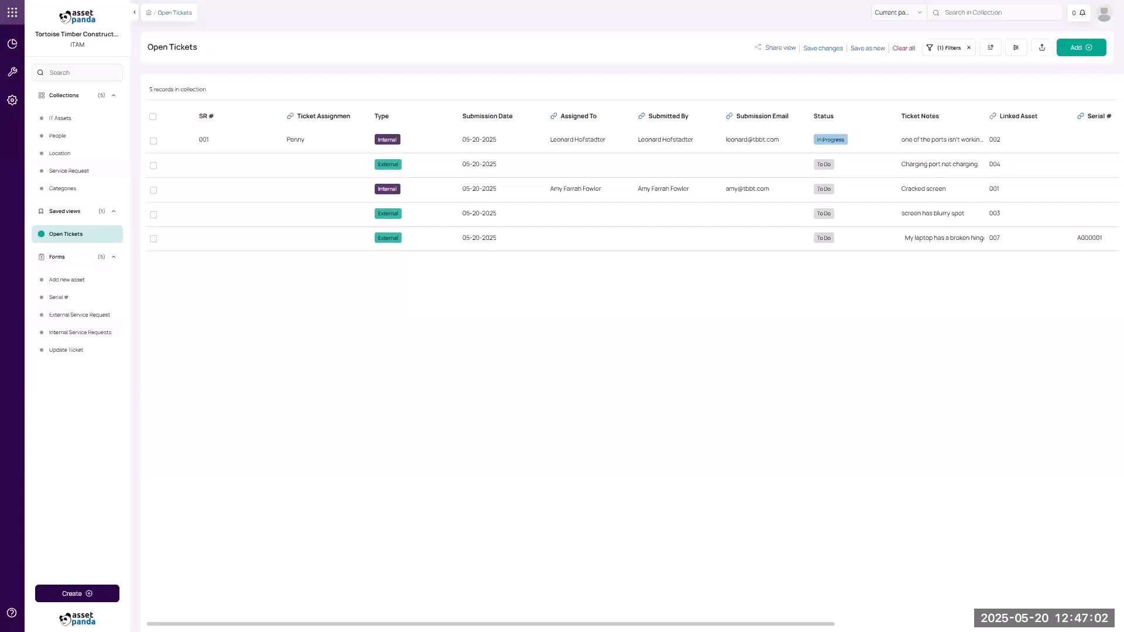
# Review the Collaborator role's permissions under Roles & permissions, then return to Account management.
pyautogui.click(13, 104)
pyautogui.click(71, 62)
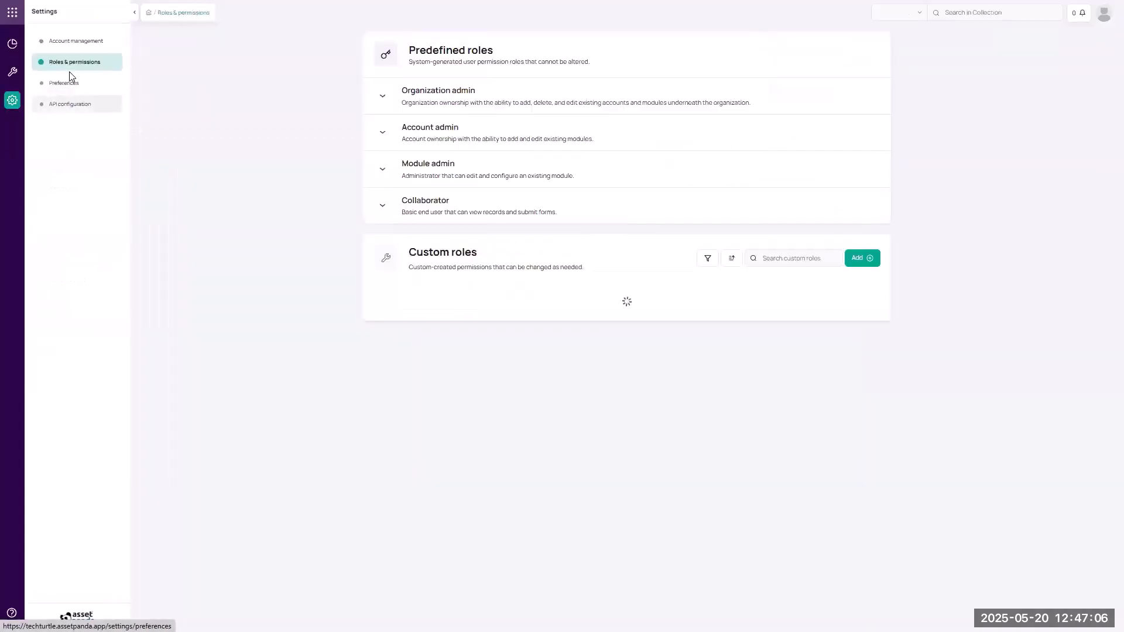
pyautogui.click(388, 208)
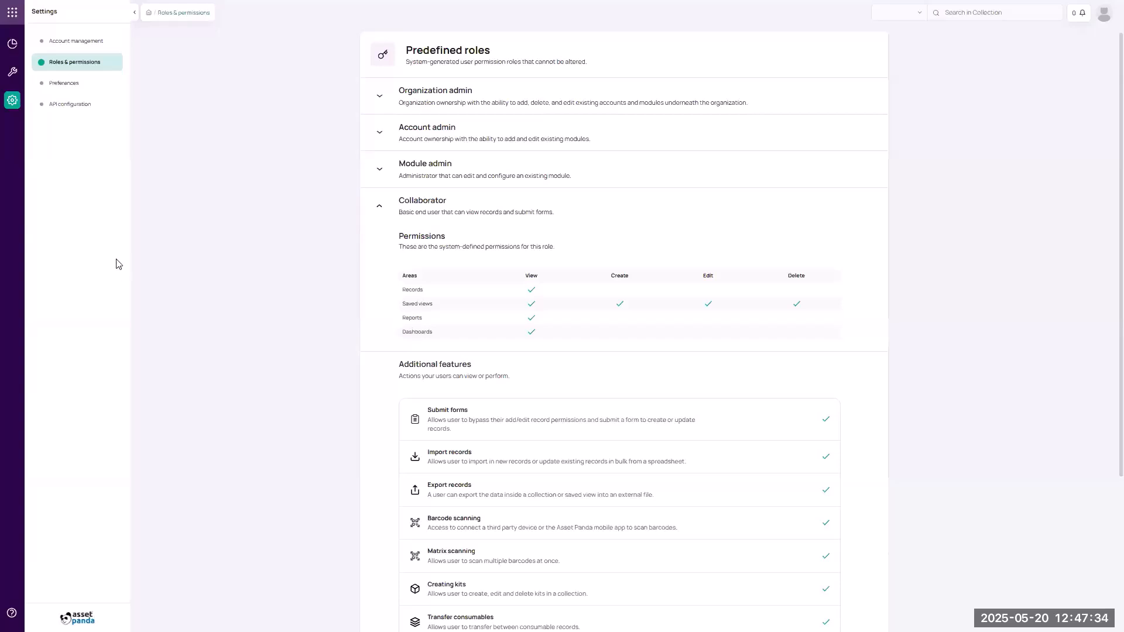
pyautogui.click(14, 102)
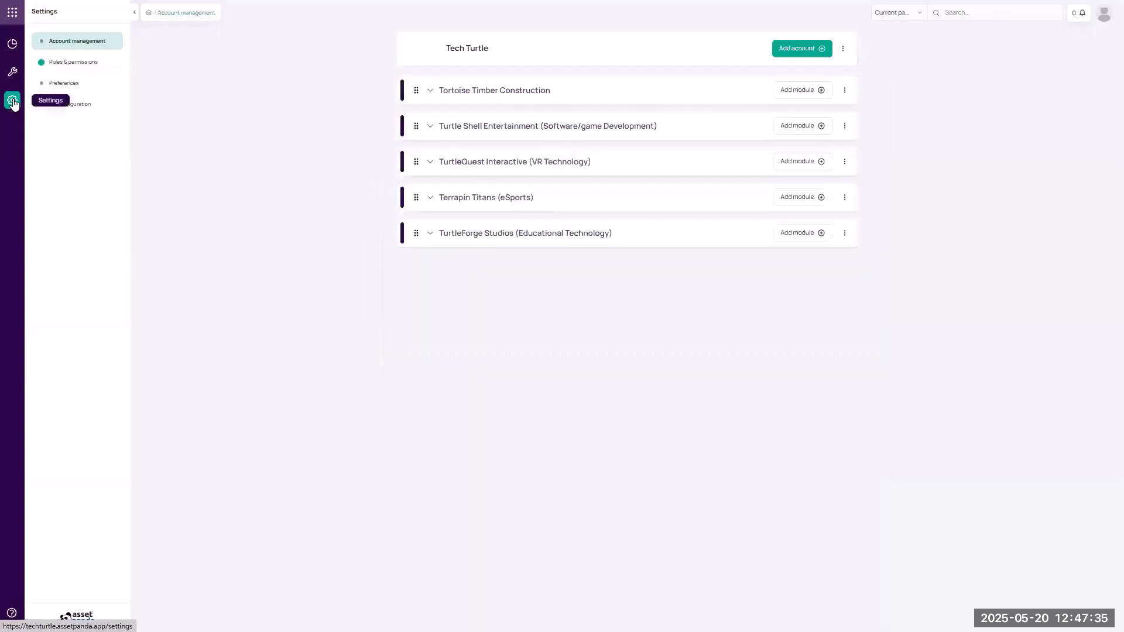
# Open the Service Request dashboard's Share panel from Dashboard management and expand its Module list.
pyautogui.click(12, 44)
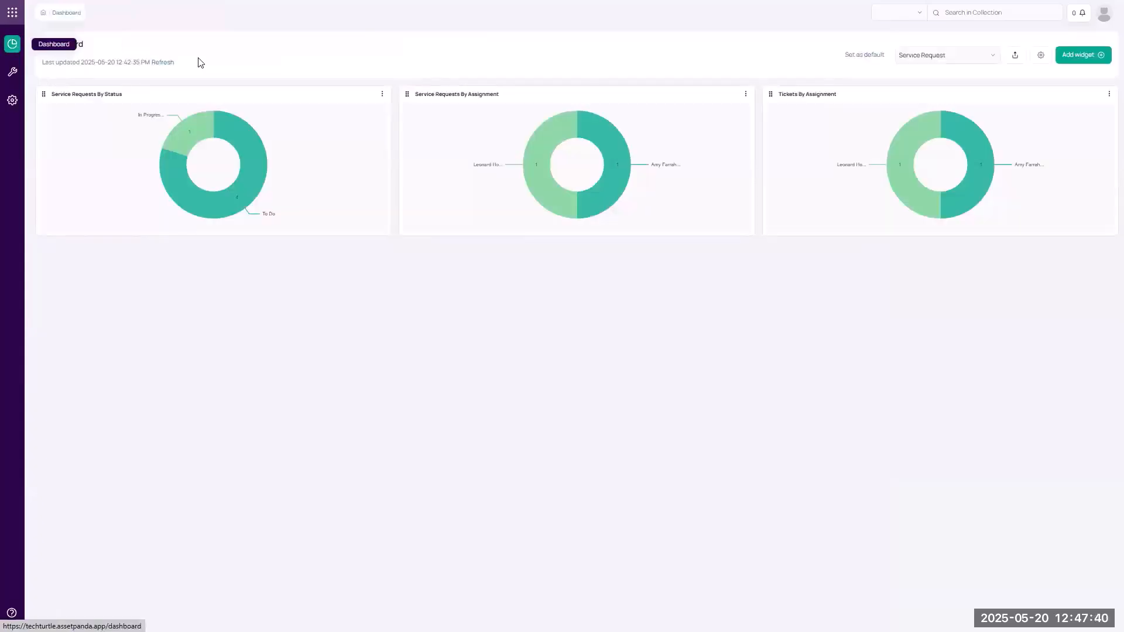
pyautogui.click(1041, 55)
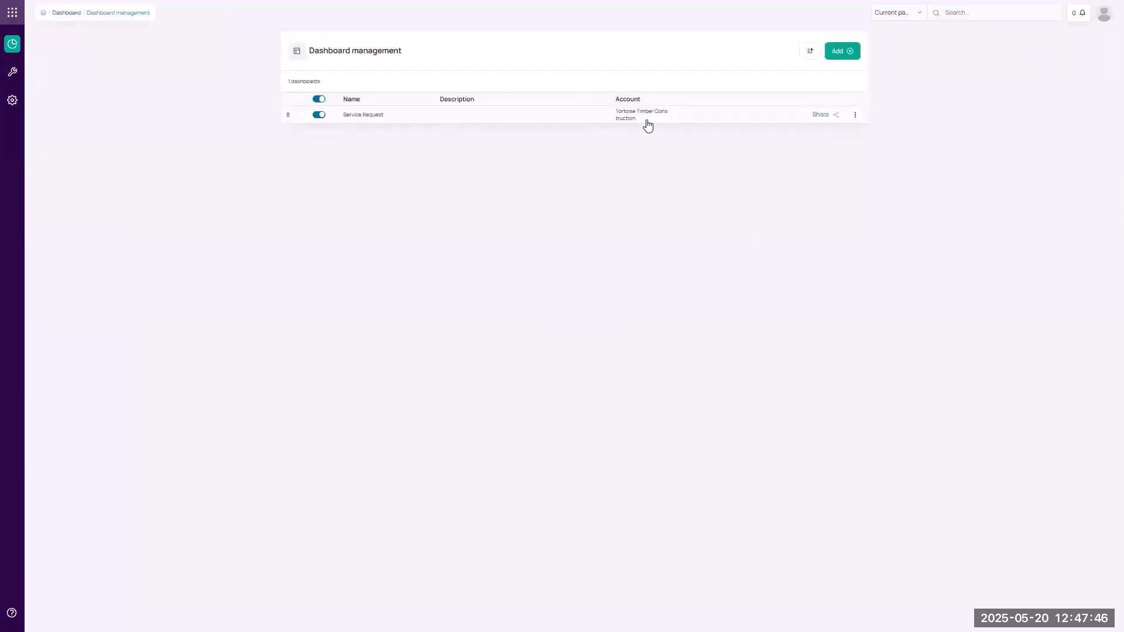
pyautogui.click(822, 116)
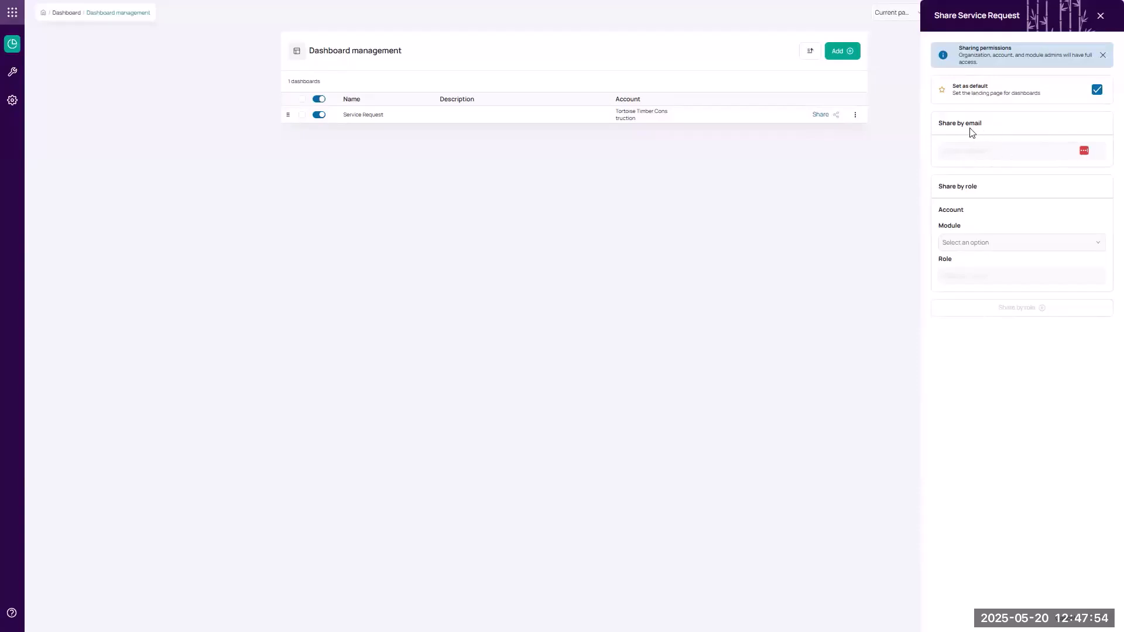
pyautogui.click(992, 248)
# Close the empty Module list and bring up the Resource Center help panel.
pyautogui.click(948, 223)
pyautogui.click(12, 612)
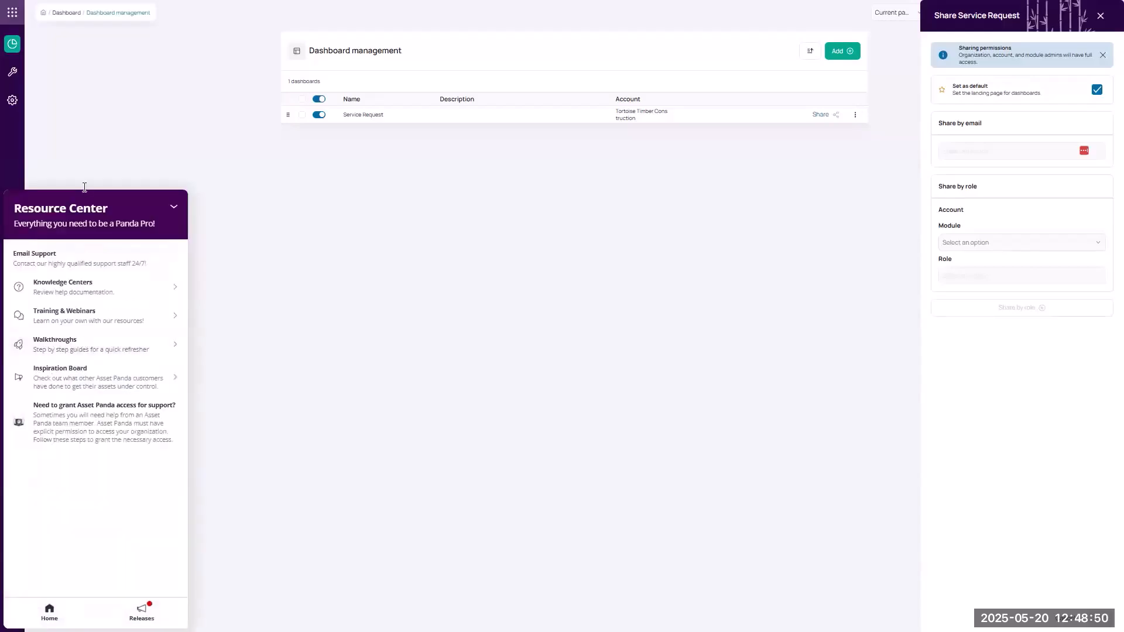